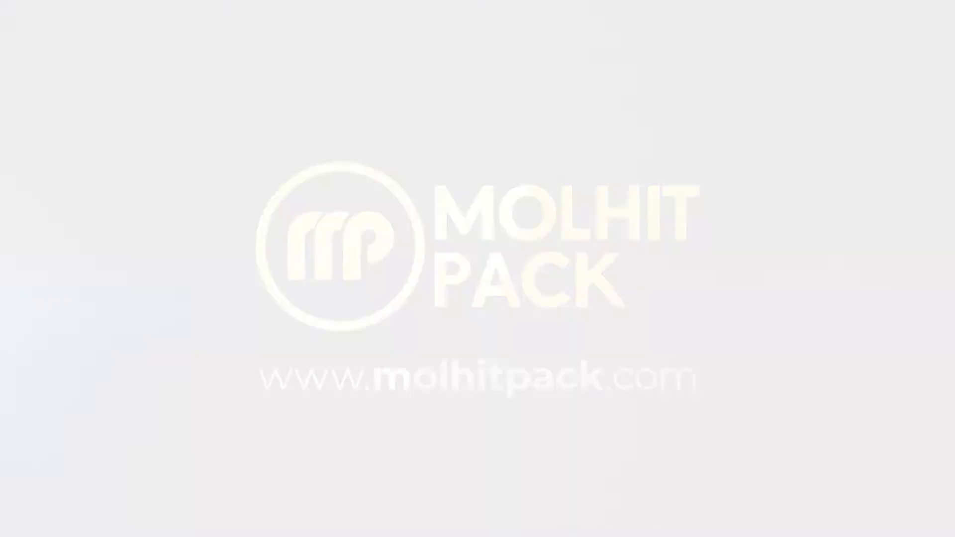
- Switch to the Clone Stamp tool to retouch the bottle on Layer 237
key("s")
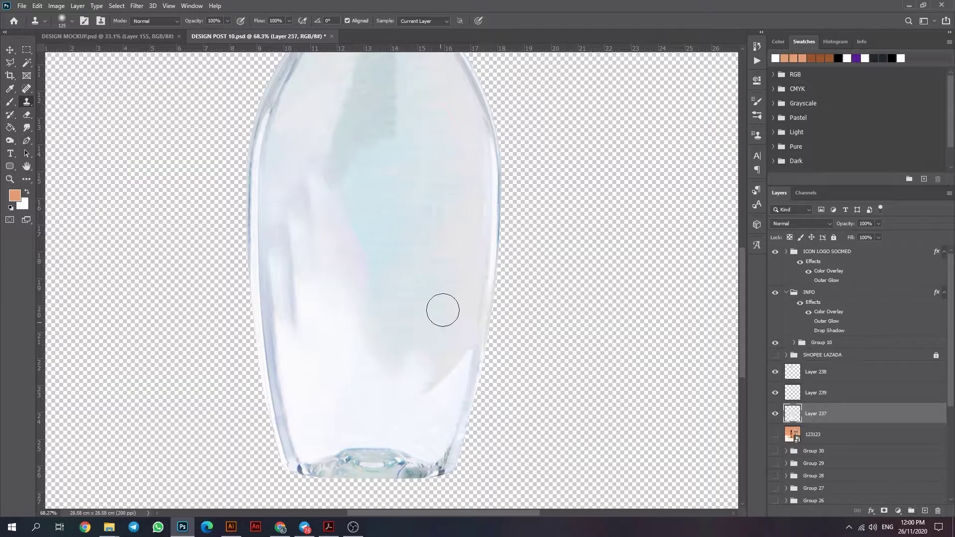
- Clone over the bluish streaks on the bottle's lower right, middle, right side and upper middle
left_click_drag(419, 397, 447, 342)
scroll(446, 341, "down", 2)
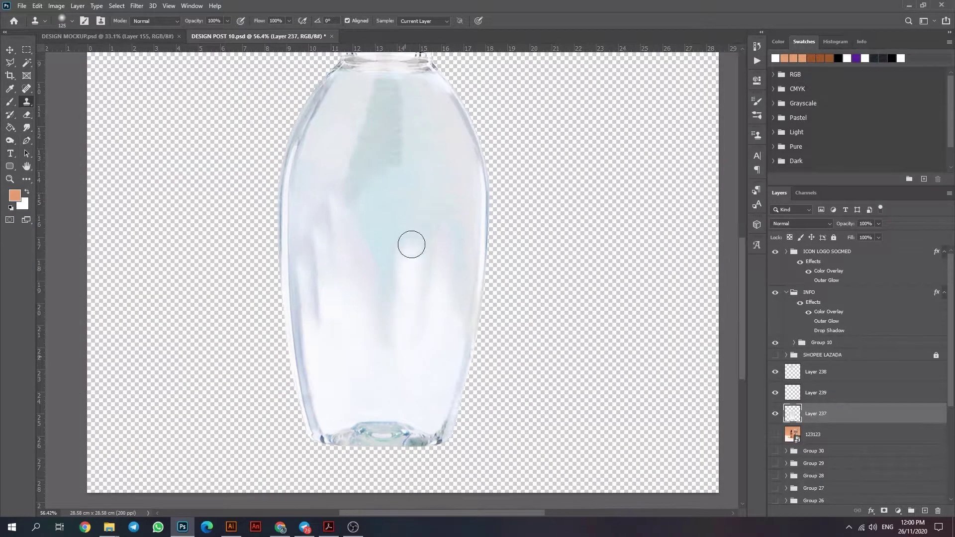
scroll(374, 361, "down", 5)
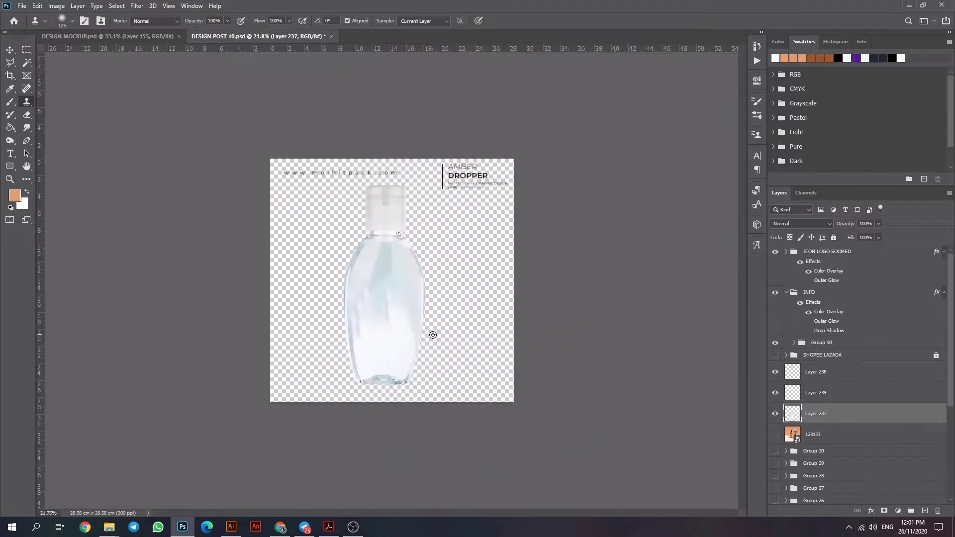
scroll(433, 335, "up", 5)
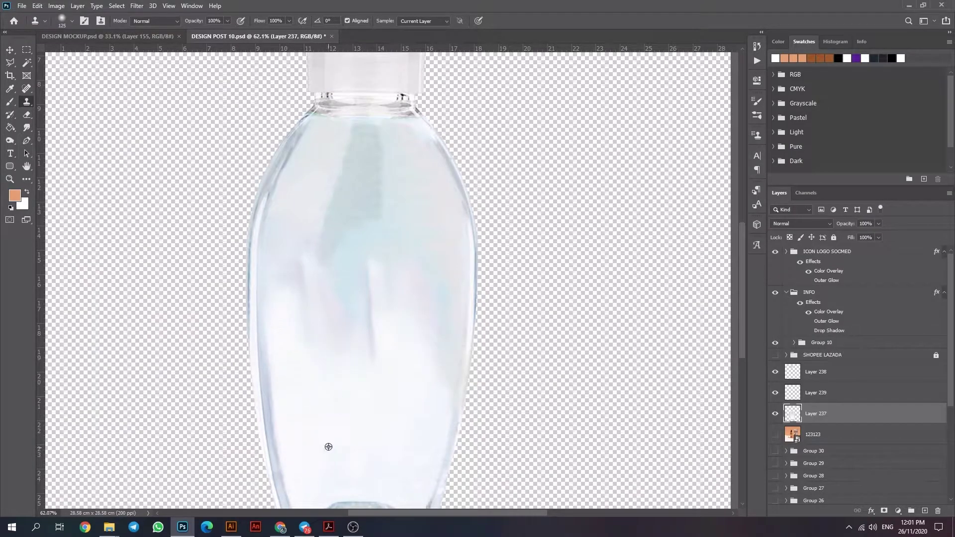
left_click_drag(356, 317, 363, 247)
scroll(393, 348, "down", 5)
scroll(419, 373, "up", 4)
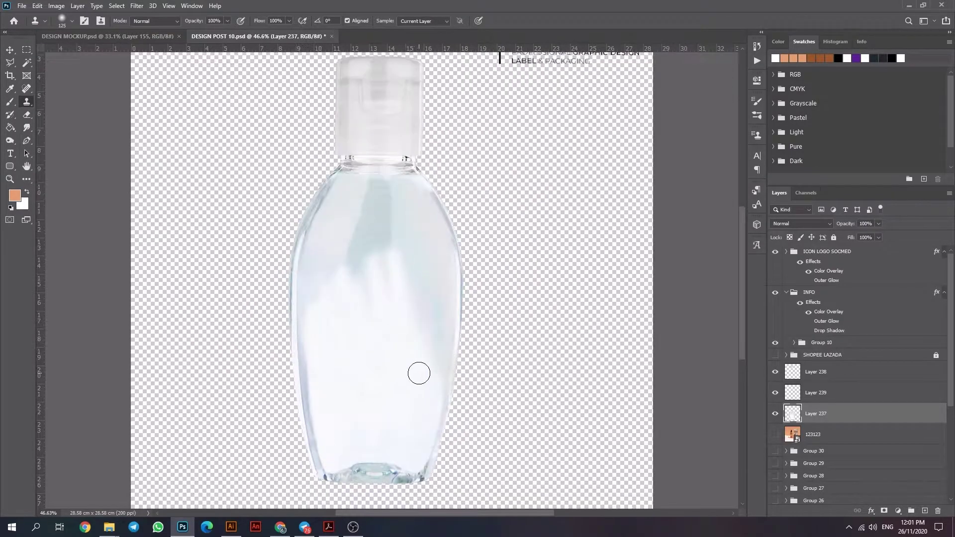
left_click_drag(428, 380, 436, 296)
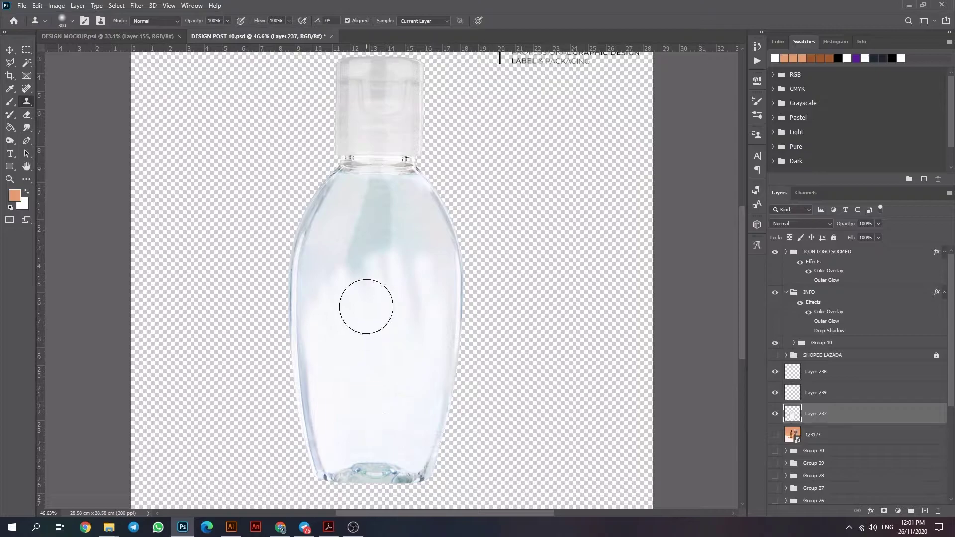
mouse_move(366, 306)
left_mouse_down()
mouse_move(381, 221)
mouse_move(353, 240)
left_mouse_up()
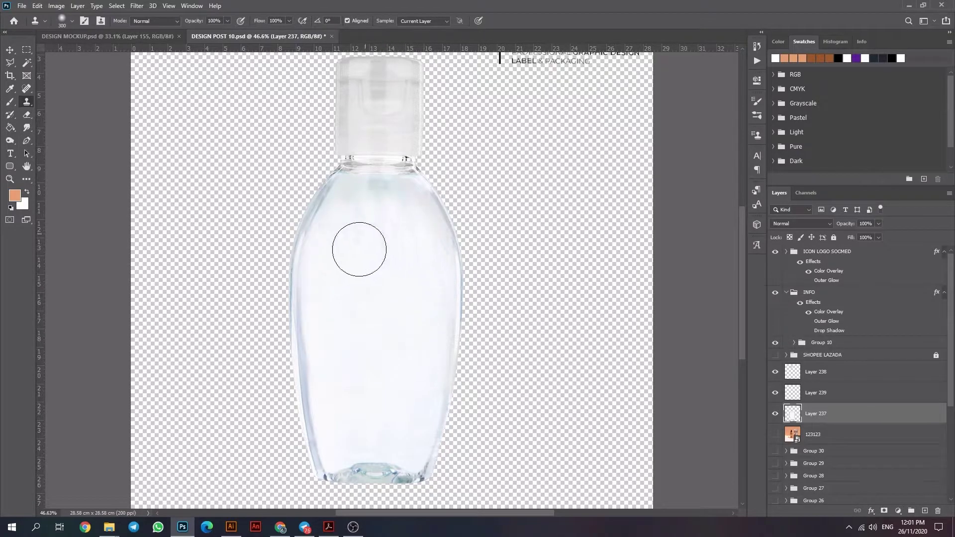
scroll(393, 402, "down", 5)
scroll(373, 320, "up", 4)
- Lower the bottle's contrast to -50 with Brightness/Contrast, undoing an accidental colour inversion
left_click(56, 6)
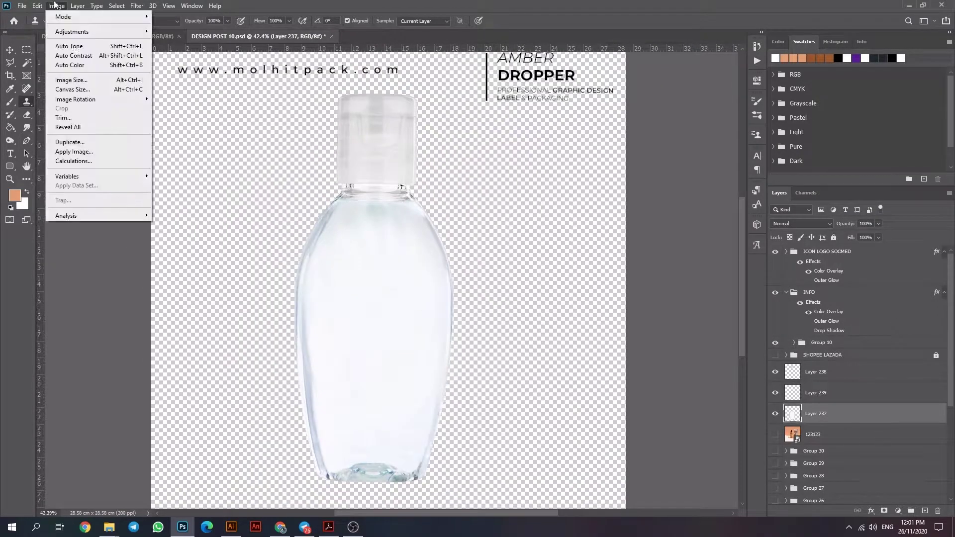
left_click(175, 26)
left_click_drag(738, 199, 689, 200)
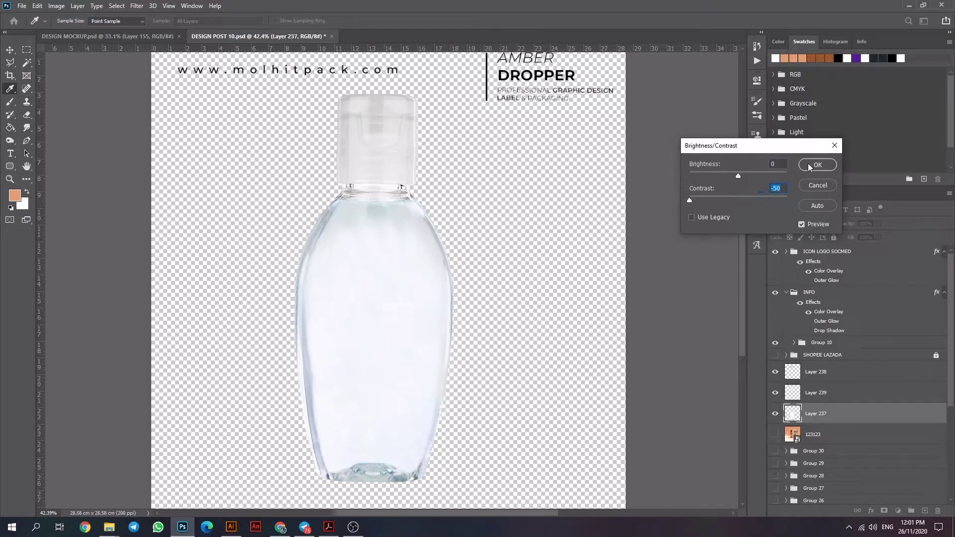
left_click(817, 185)
left_click(56, 6)
left_click(169, 147)
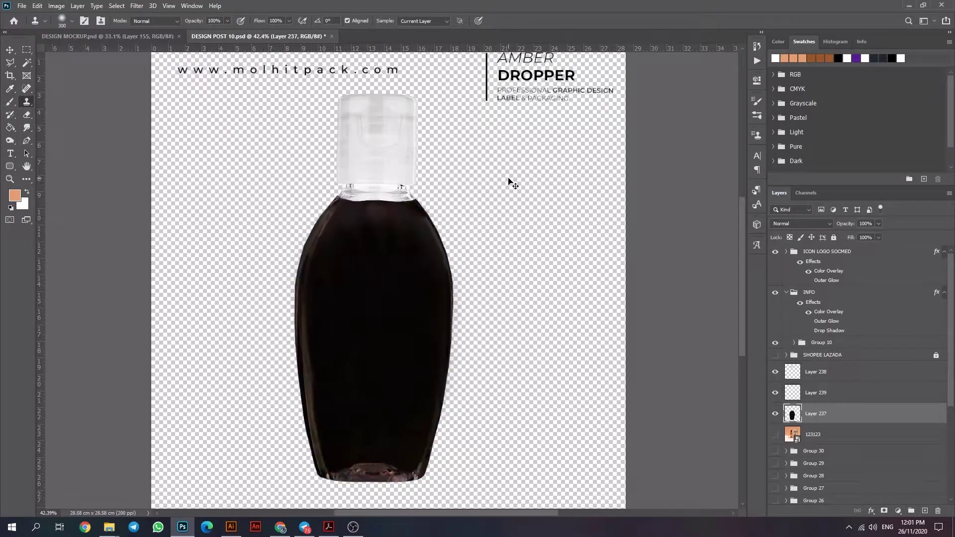
key("ctrl+z")
- Try tilting the bottle layers about 7.9 degrees with Free Transform, then cancel the rotation
key("v")
scroll(394, 255, "down", 5)
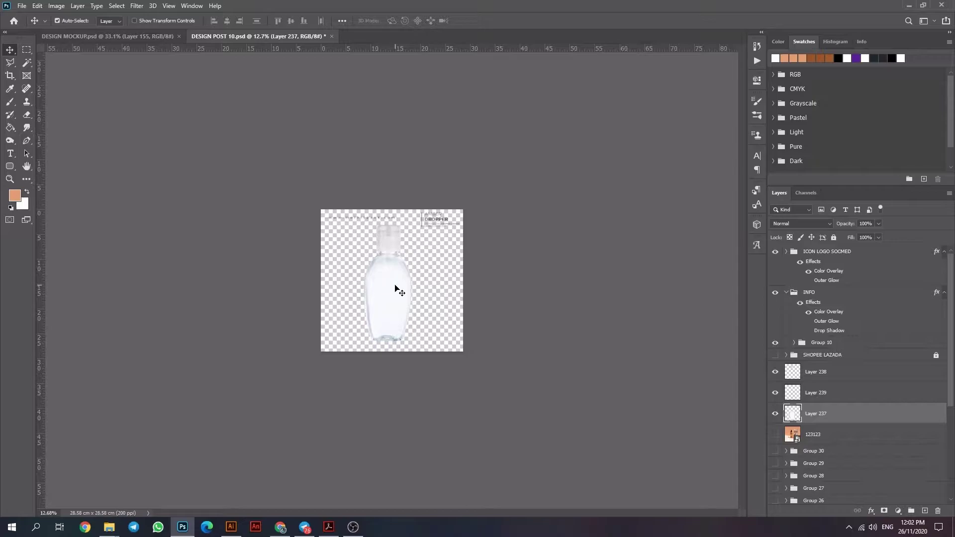
scroll(476, 269, "up", 3)
key("alt+shift+bracketright")
key("alt+shift+bracketright")
key("ctrl+t")
left_click_drag(414, 191, 427, 200)
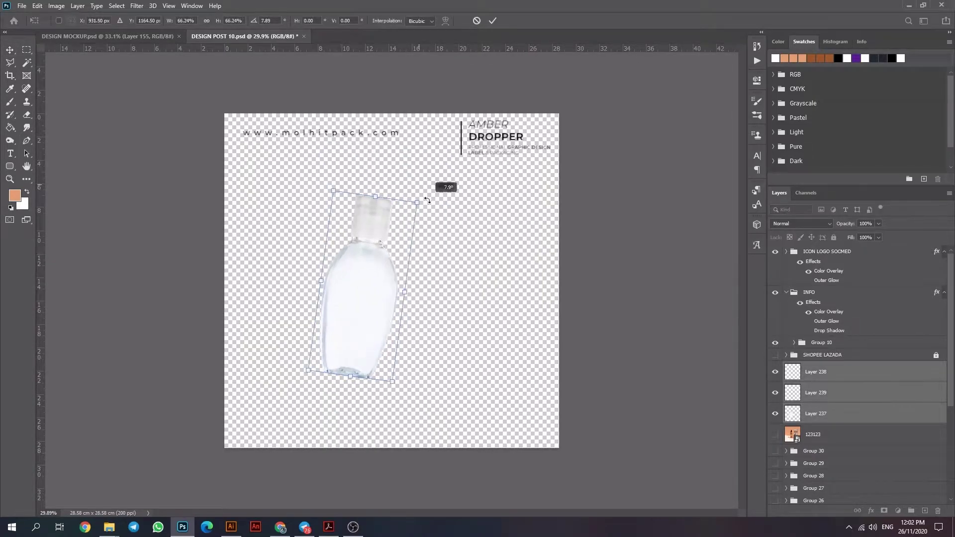
key("Escape")
- Paste the antibacterial logo, shrink it and place it on the bottle's lower part
key("ctrl+v")
key("Escape")
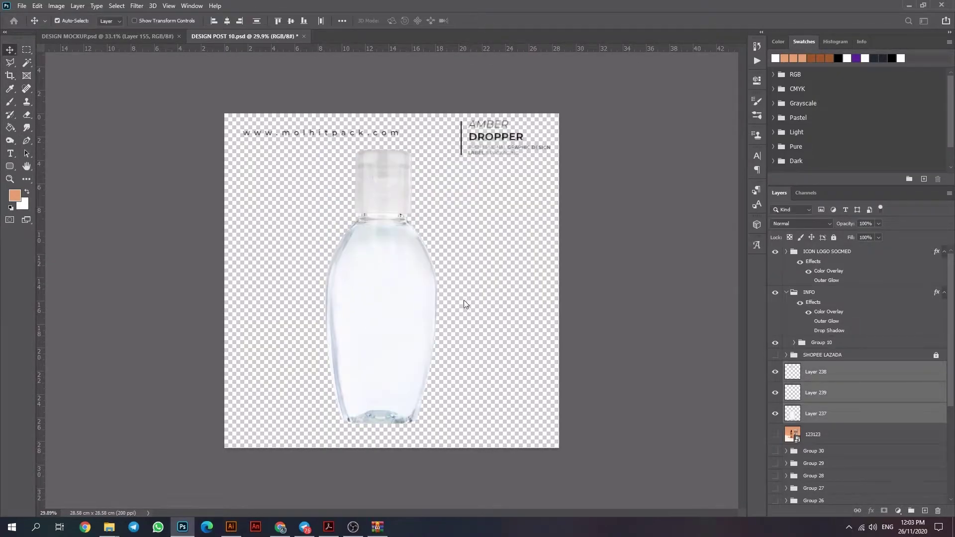
key("ctrl+v")
key("ctrl+t")
left_click_drag(542, 403, 437, 278)
left_click_drag(398, 324, 381, 382)
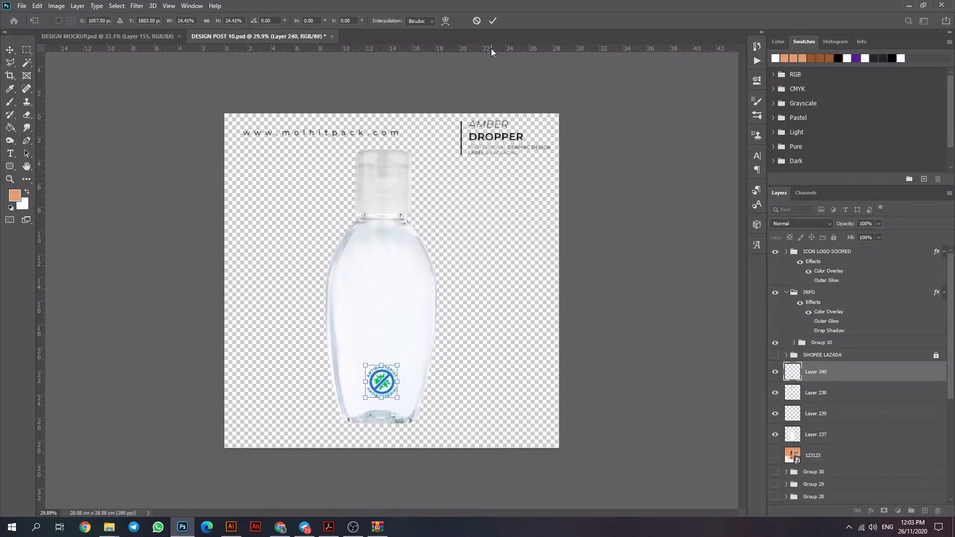
key("Return")
- Set the logo to Multiply and paste the HAND SANITIZER label, sized onto the bottle
left_click(800, 224)
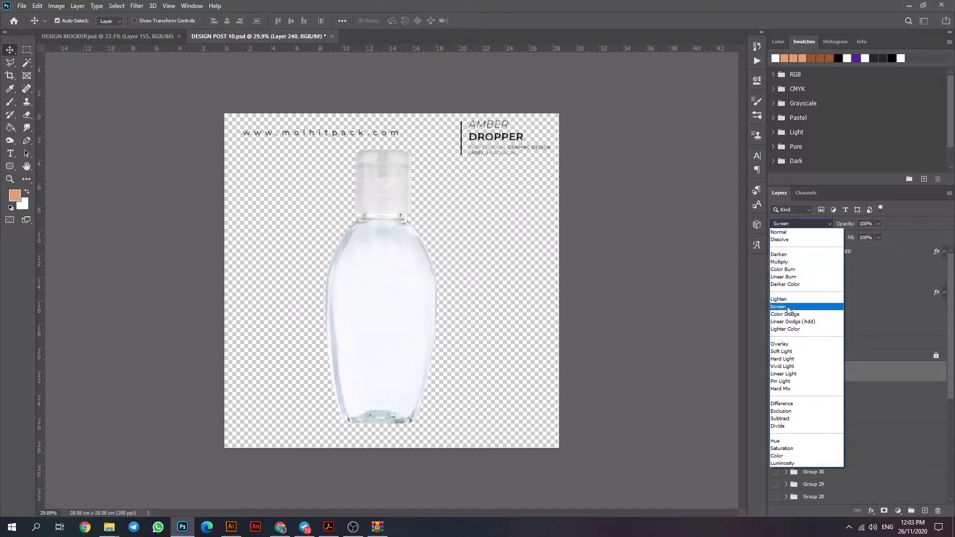
left_click(785, 448)
key("ctrl+v")
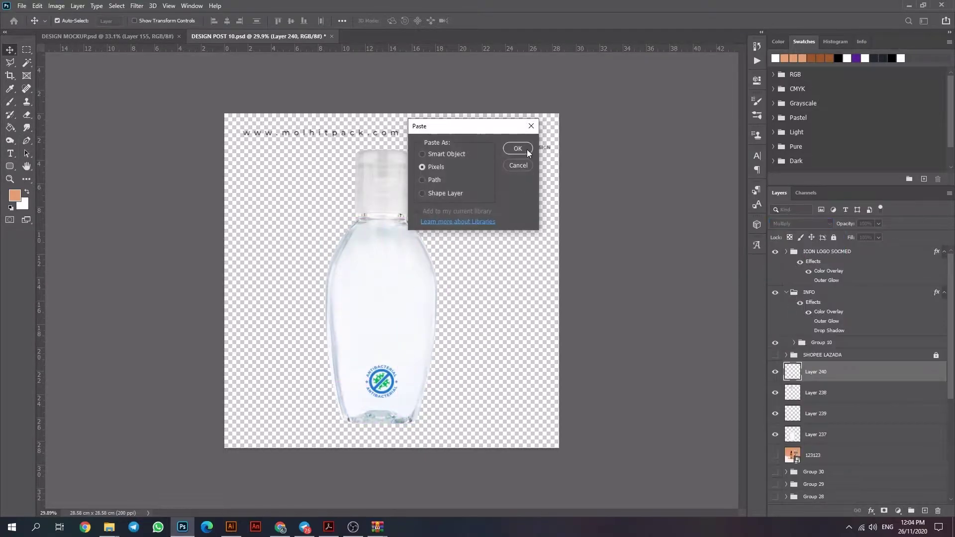
key("Return")
left_click_drag(439, 289, 416, 311)
key("Return")
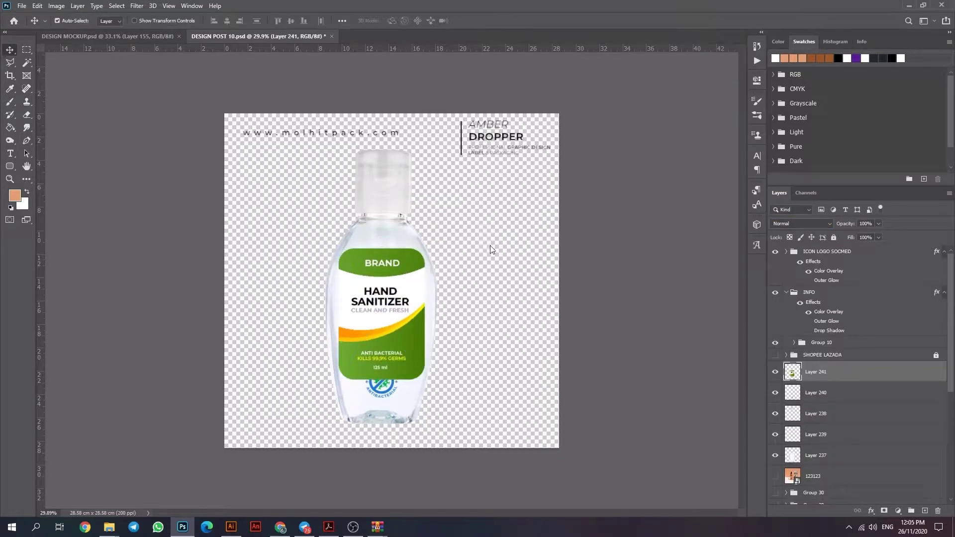
- Move the label layer just above Layer 237 and clip it to the bottle's shape
scroll(377, 376, "up", 3)
right_click(815, 371)
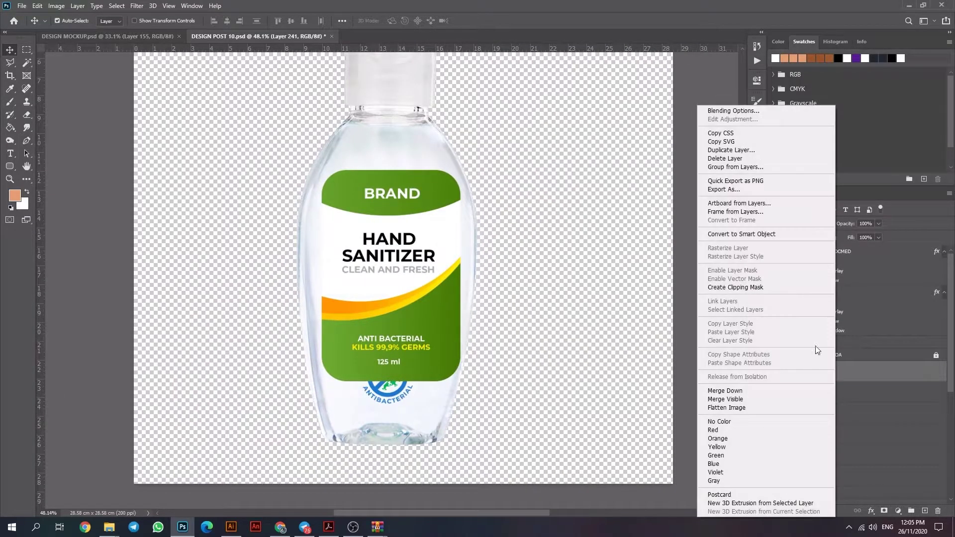
left_click_drag(815, 372, 816, 445)
right_click(816, 434)
left_click(854, 199)
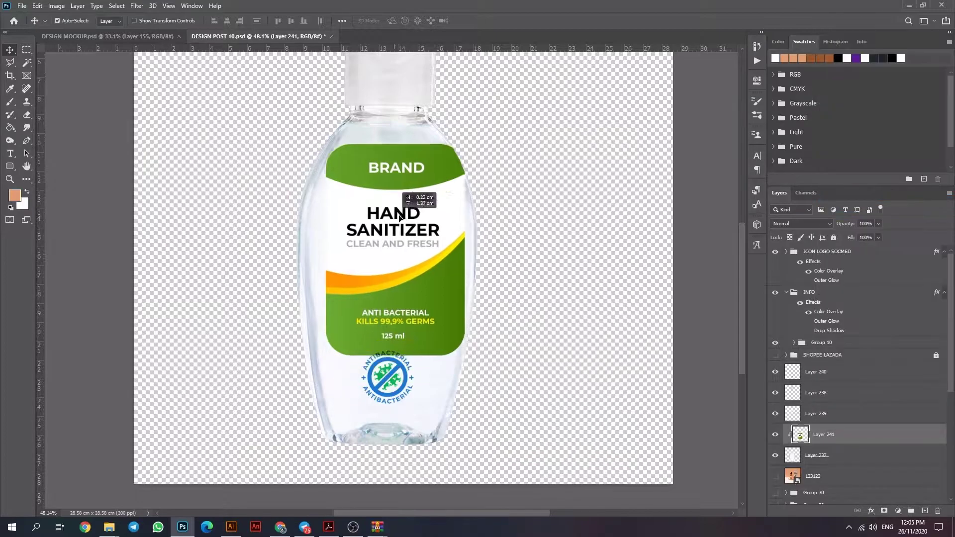
- Move the antibacterial logo onto the label and begin resizing it
left_click_drag(388, 377, 426, 315)
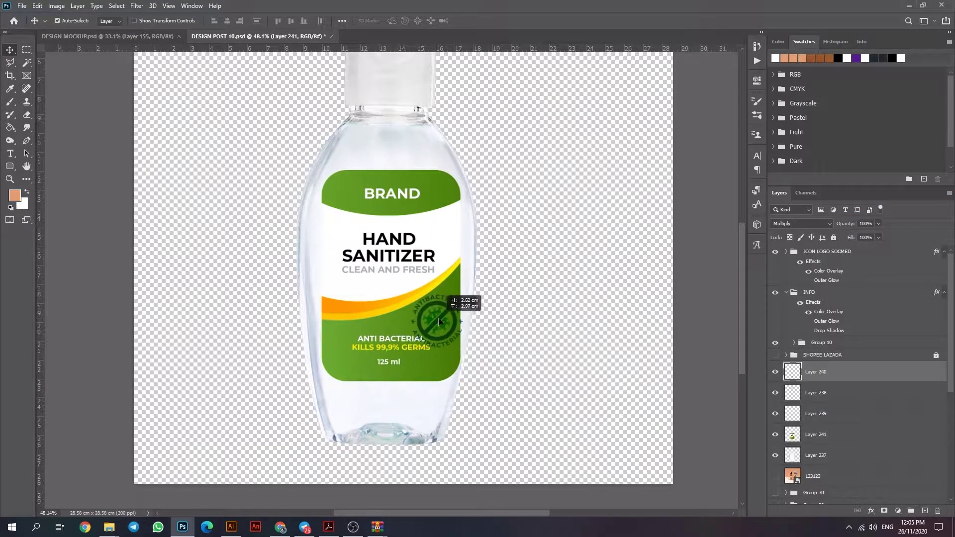
key("ctrl+t")
scroll(404, 277, "down", 5)
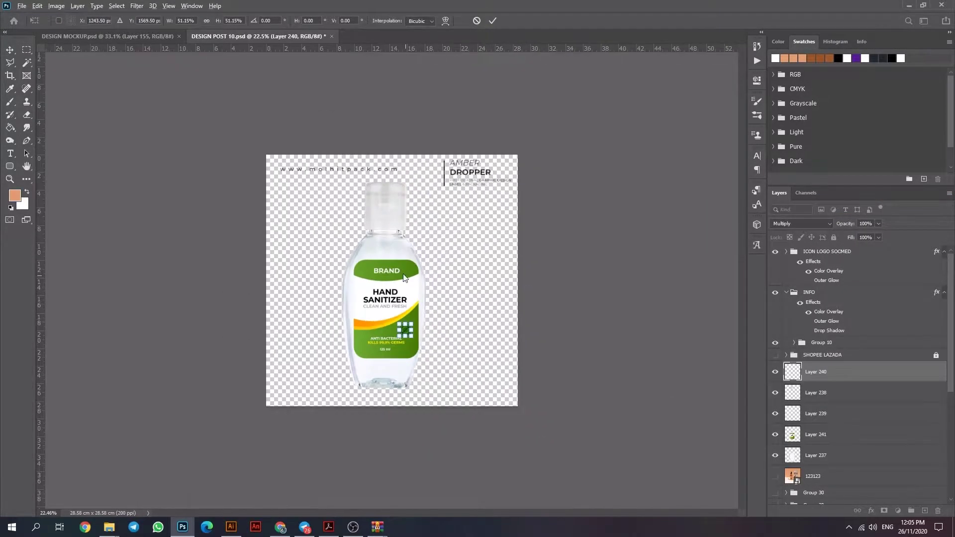
- Duplicate the bottle layer and scale the copy to about 88%
left_click(490, 21)
left_click(815, 455)
key("ctrl+v")
key("ctrl+t")
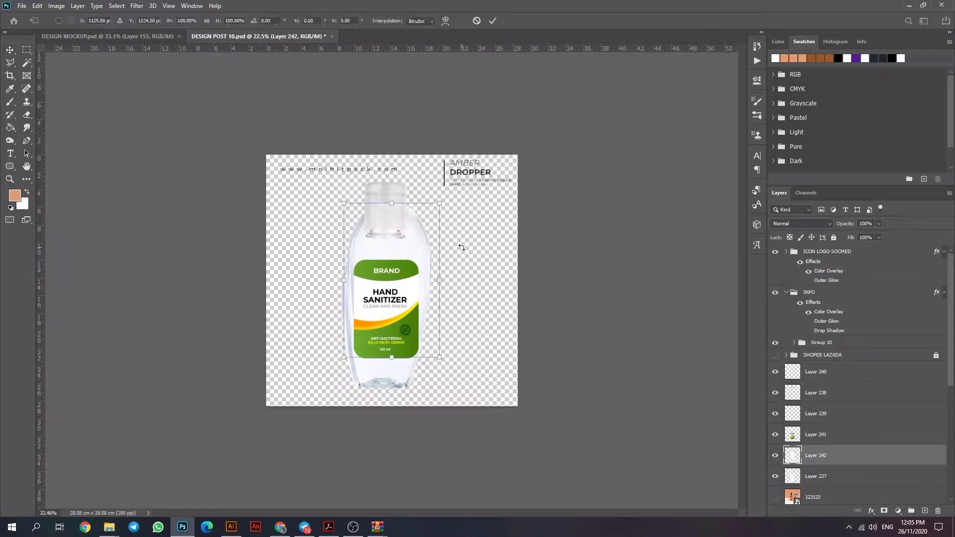
key("Return")
scroll(433, 264, "up", 3)
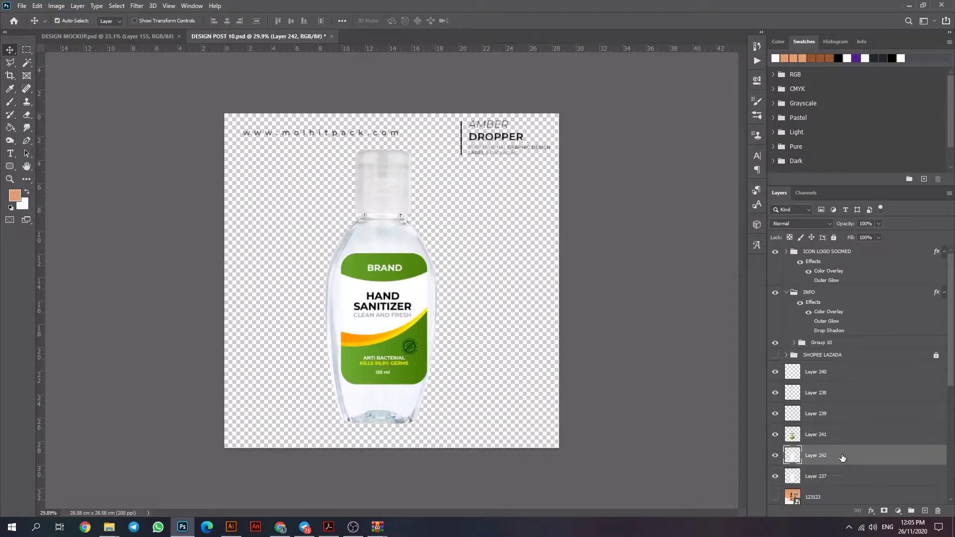
key("ctrl+t")
left_click_drag(477, 310, 438, 323)
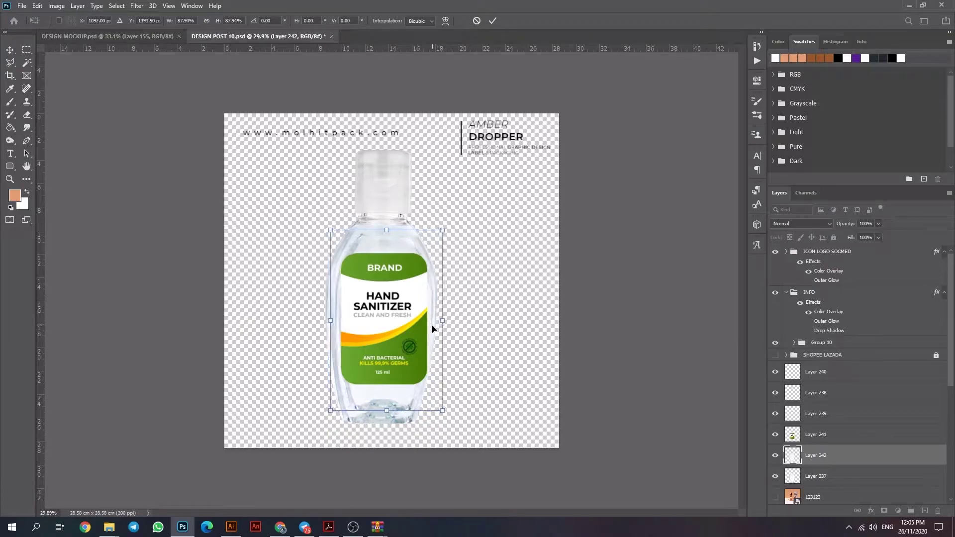
key("Return")
- Clip the label to the bottle copy, enlarge it over the body, and preview Layer 242 blend modes
right_click(843, 434)
left_click(840, 218)
scroll(466, 309, "up", 2)
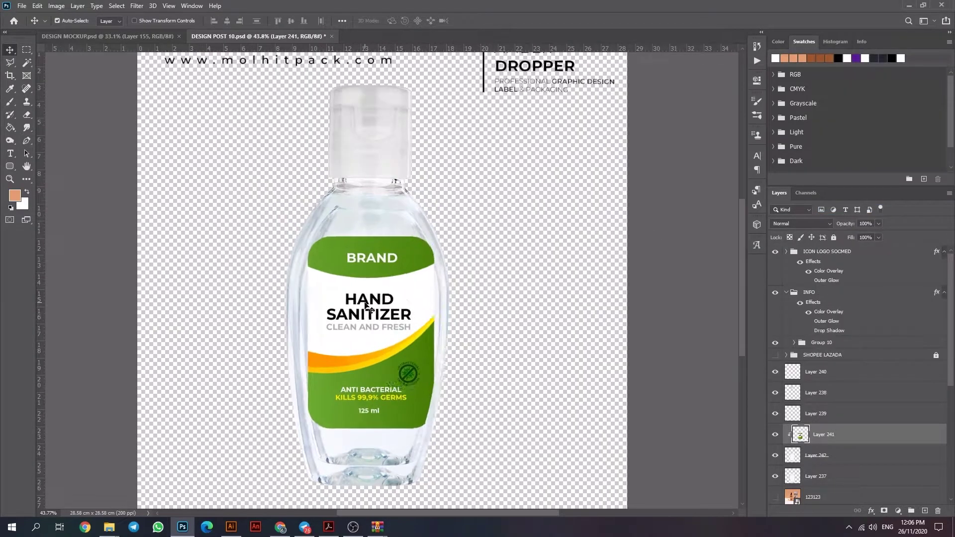
left_click_drag(378, 304, 375, 302)
key("ctrl+t")
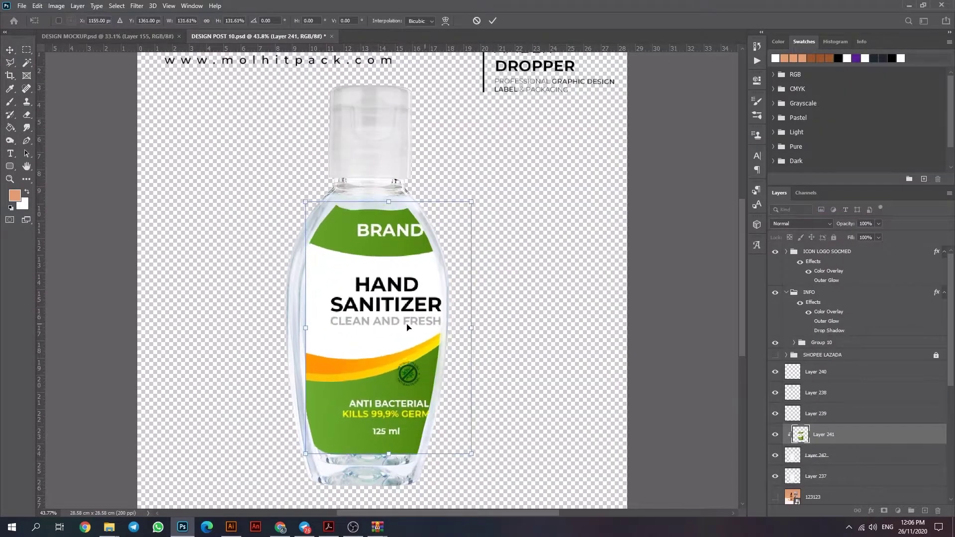
mouse_move(446, 337)
left_mouse_down()
mouse_move(462, 338)
mouse_move(429, 288)
left_mouse_up()
key("Return")
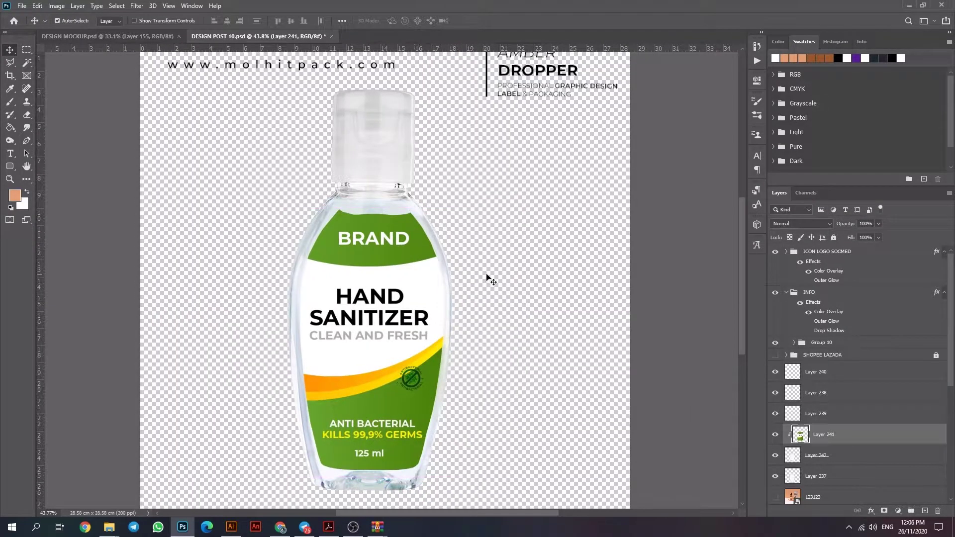
left_click(815, 455)
left_click(800, 224)
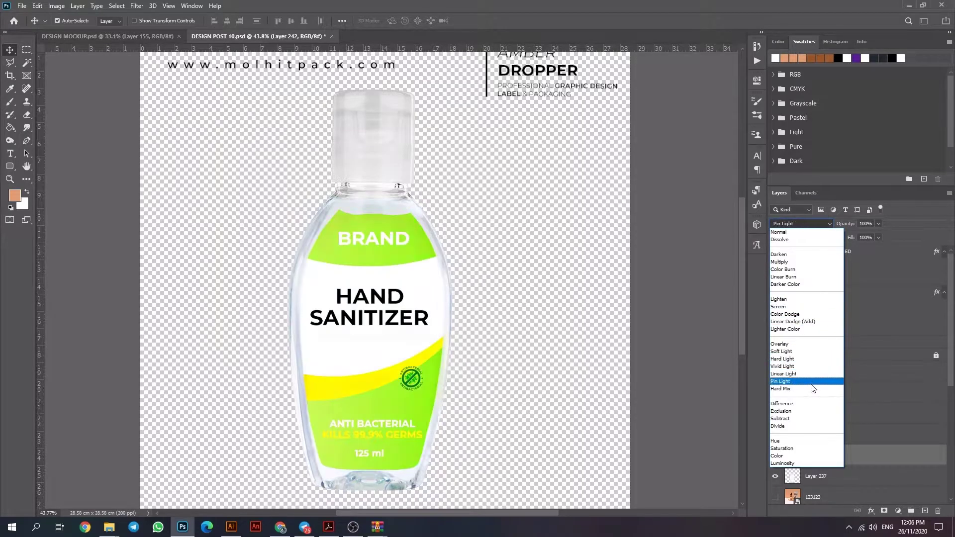
- Draw a trial selection near the bottle neck, then pick the label artwork layer
key("Escape")
key("m")
left_click_drag(281, 182, 449, 214)
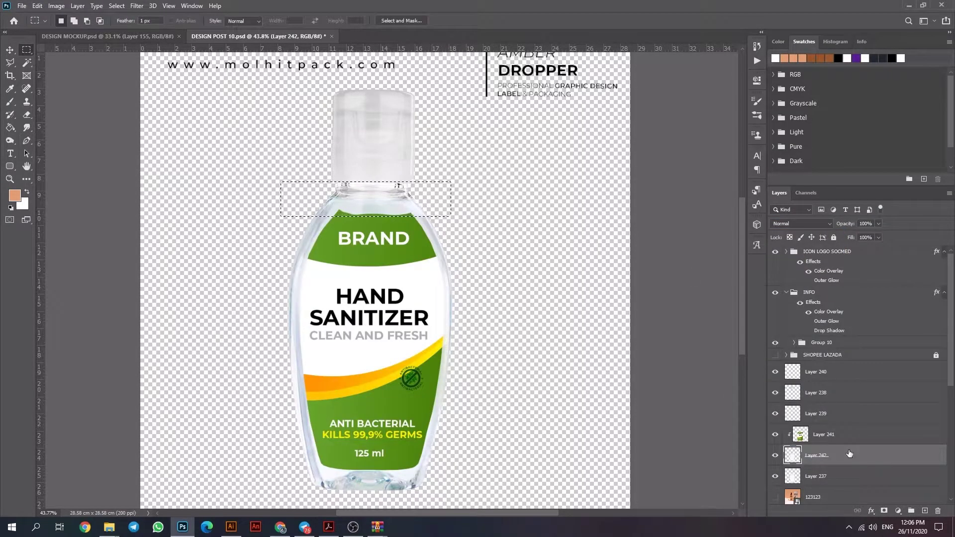
scroll(493, 341, "down", 1)
key("v")
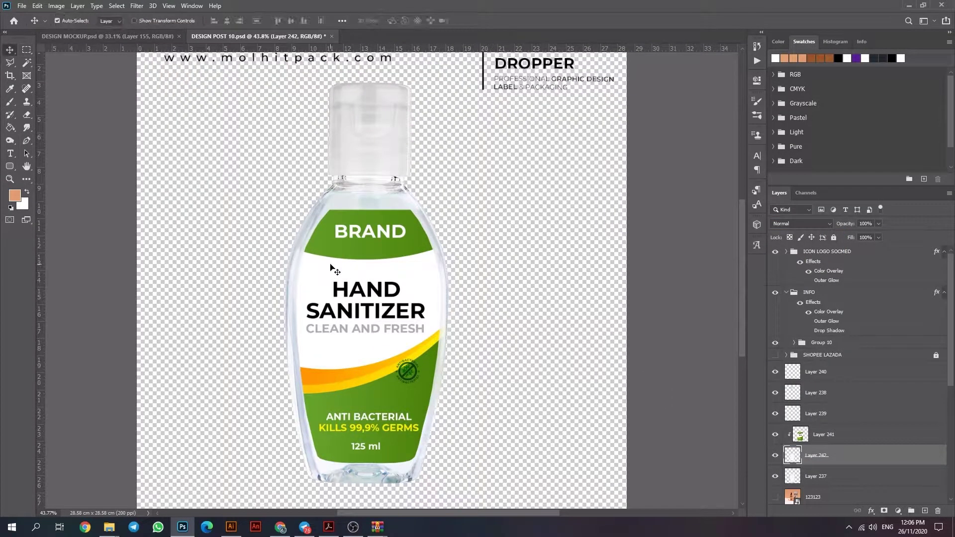
left_click(344, 291)
scroll(427, 343, "up", 3)
scroll(400, 299, "up", 3)
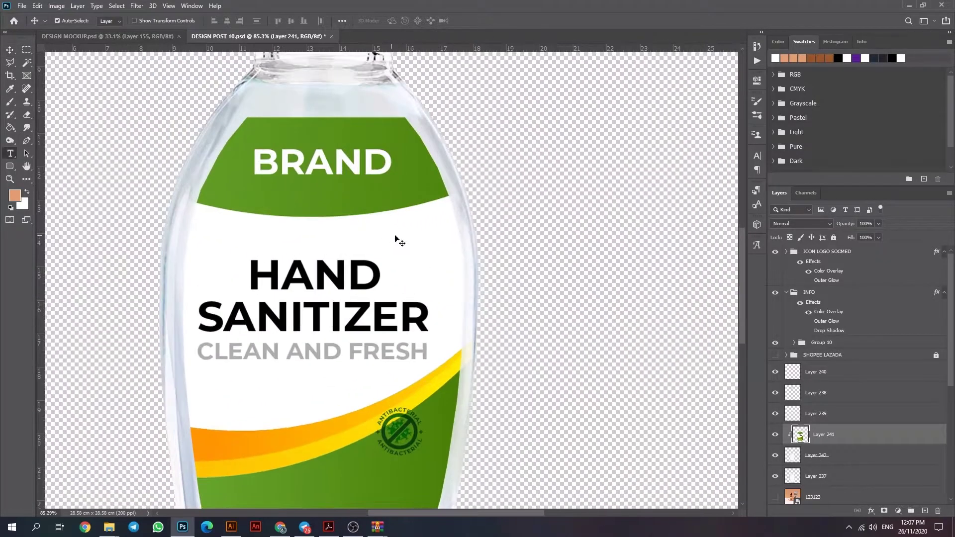
- Erase BRAND from the label's top band with a Content-Aware Fill
key("m")
left_click_drag(261, 145, 385, 187)
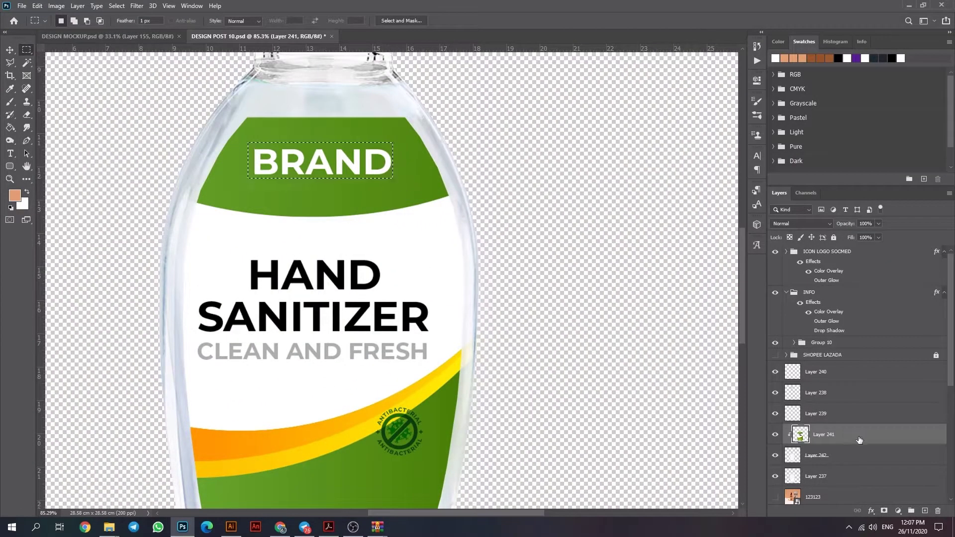
key("shift+BackSpace")
key("Return")
key("ctrl+d")
- Move the antibacterial badge up and right and start enlarging it to about 131%
key("v")
scroll(369, 338, "down", 2)
mouse_move(369, 338)
left_mouse_down()
mouse_move(391, 378)
mouse_move(410, 366)
left_mouse_up()
key("ctrl+t")
scroll(367, 457, "up", 2)
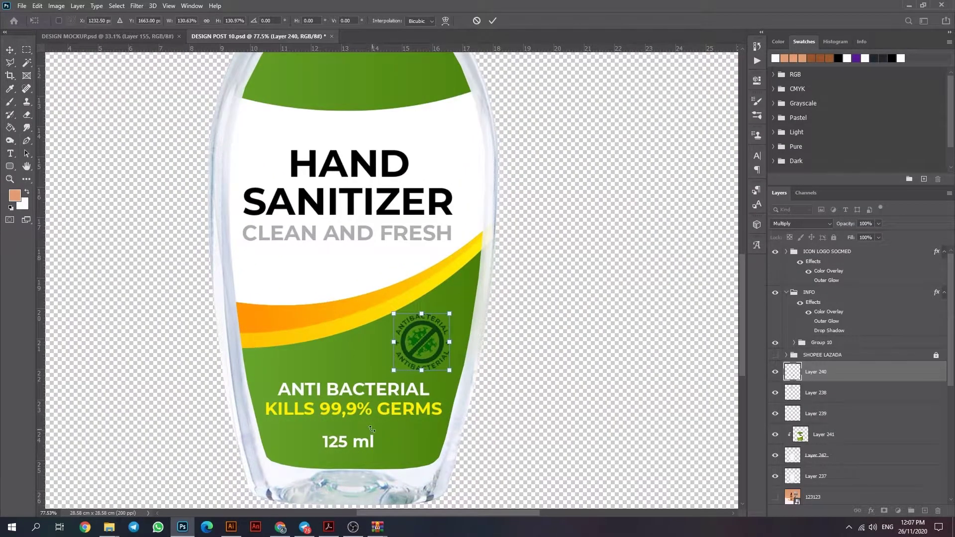
- Commit the enlarged badge, then try placing a text line over 125 ml and cancel it
left_click(492, 21)
key("t")
left_click(323, 441)
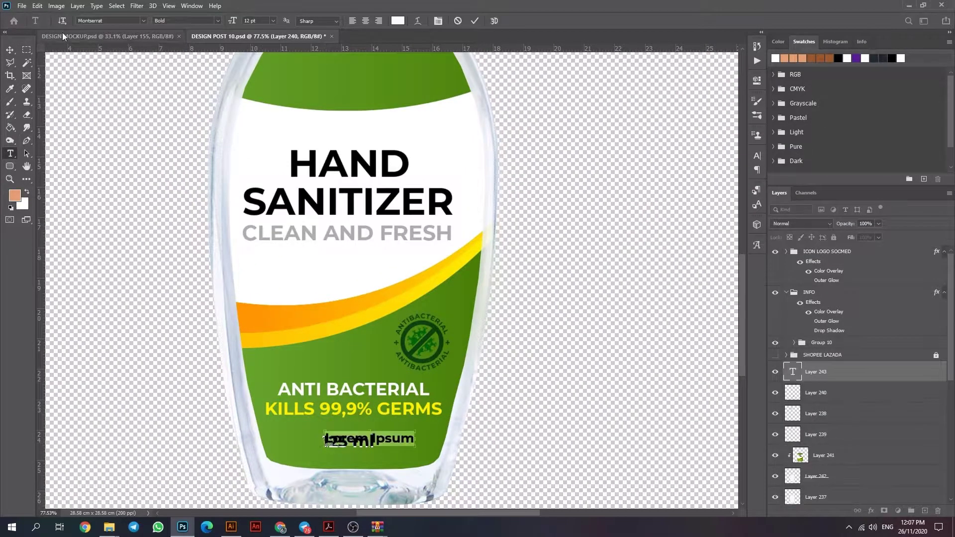
left_click(458, 23)
- Erase the 125 ml text with a Content-Aware Fill on Layer 241
key("m")
left_click_drag(315, 431, 378, 451)
right_click(426, 438)
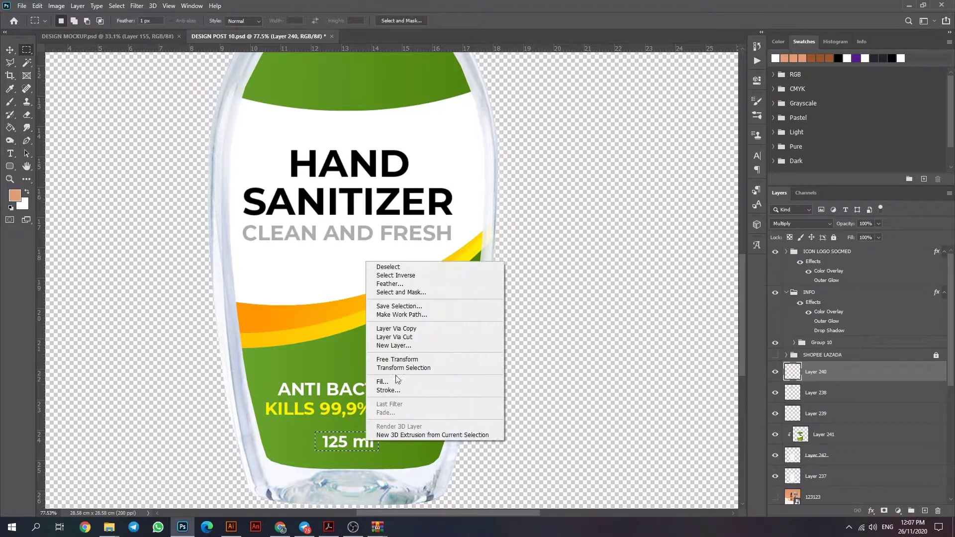
left_click(466, 273)
left_click(471, 195)
left_click(823, 435)
right_click(368, 447)
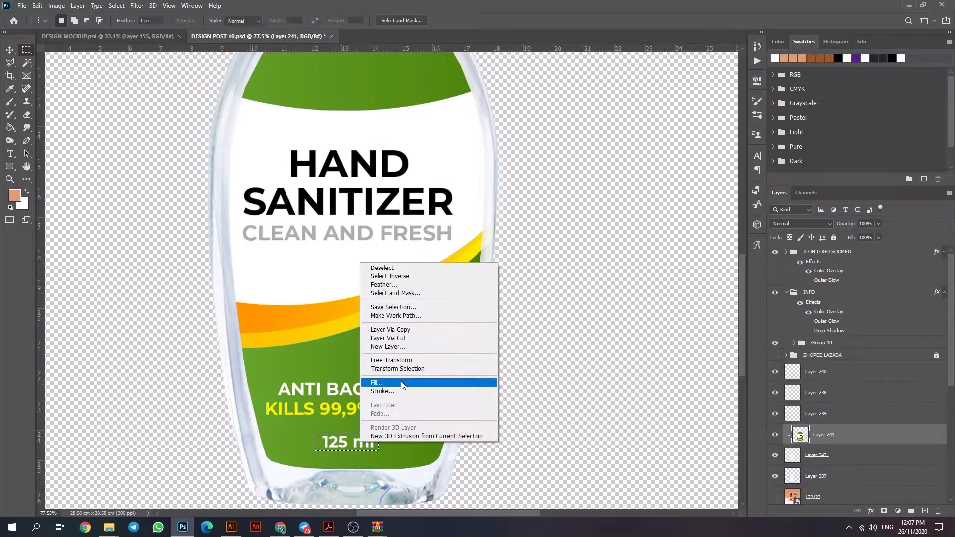
left_click(428, 384)
key("Return")
- Add a Lorem Ipsum placeholder text line on the label where 125 ml was
scroll(451, 348, "down", 5)
scroll(448, 341, "up", 5)
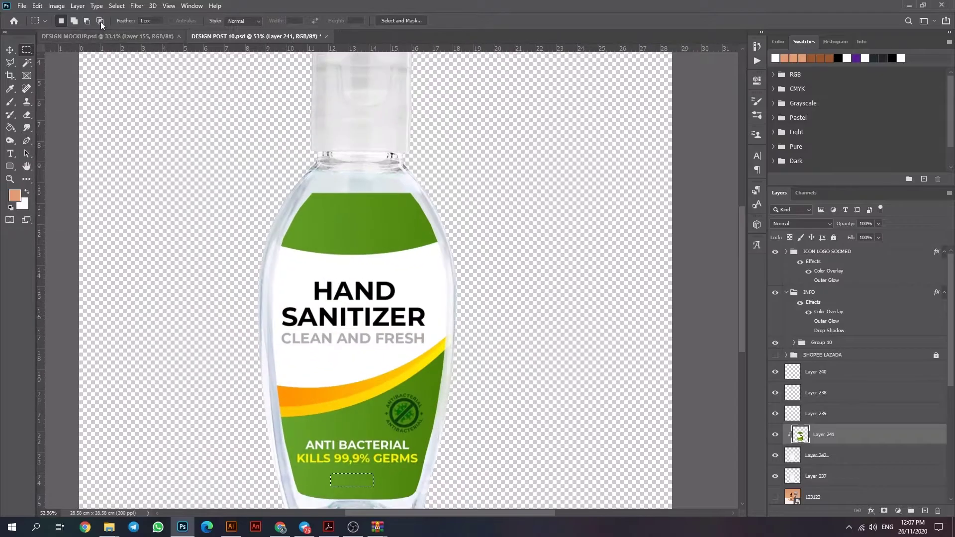
scroll(497, 392, "up", 3)
key("t")
left_click(371, 365)
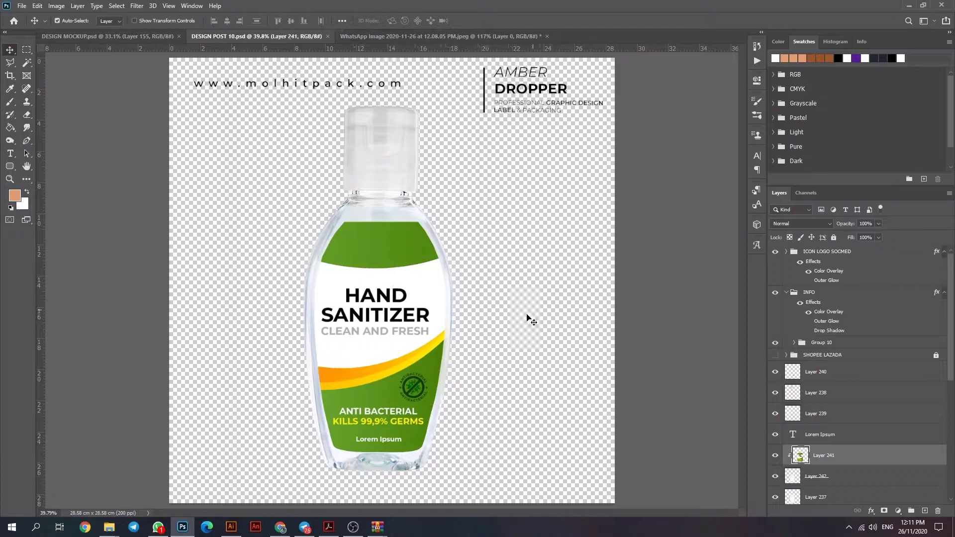
- Change the Lorem Ipsum line to 10 ml and centre it beneath KILLS 99,9% GERMS
scroll(469, 376, "up", 3)
double_click(502, 307)
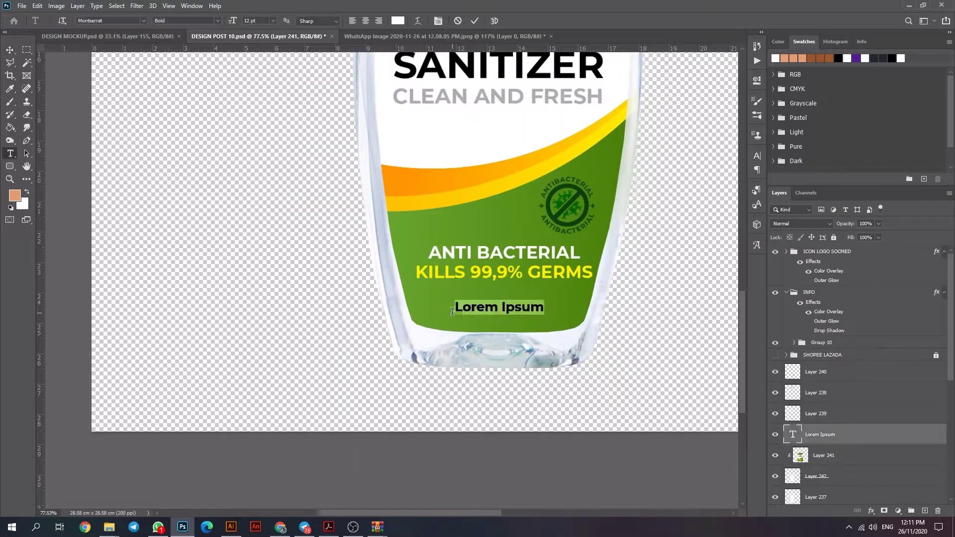
type("10 ml")
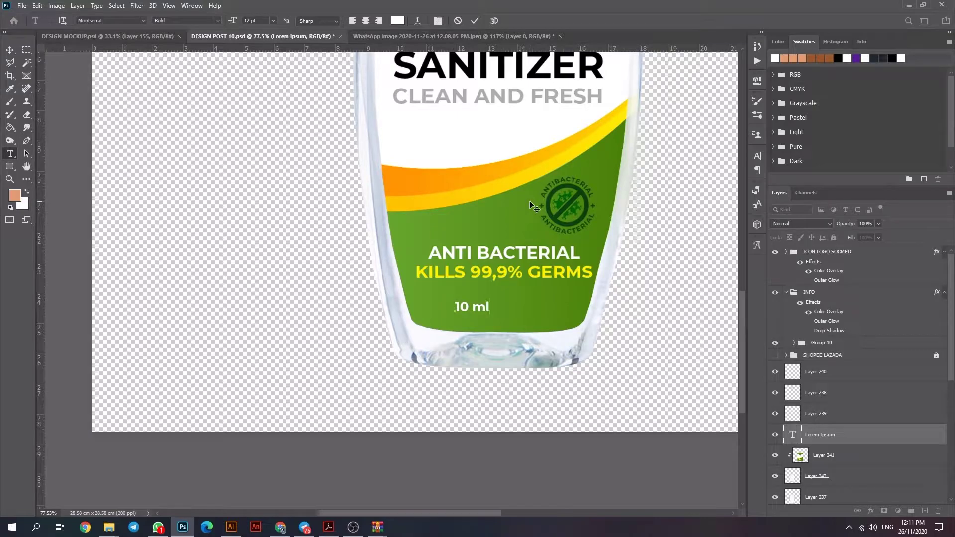
key("ctrl+Return")
key("v")
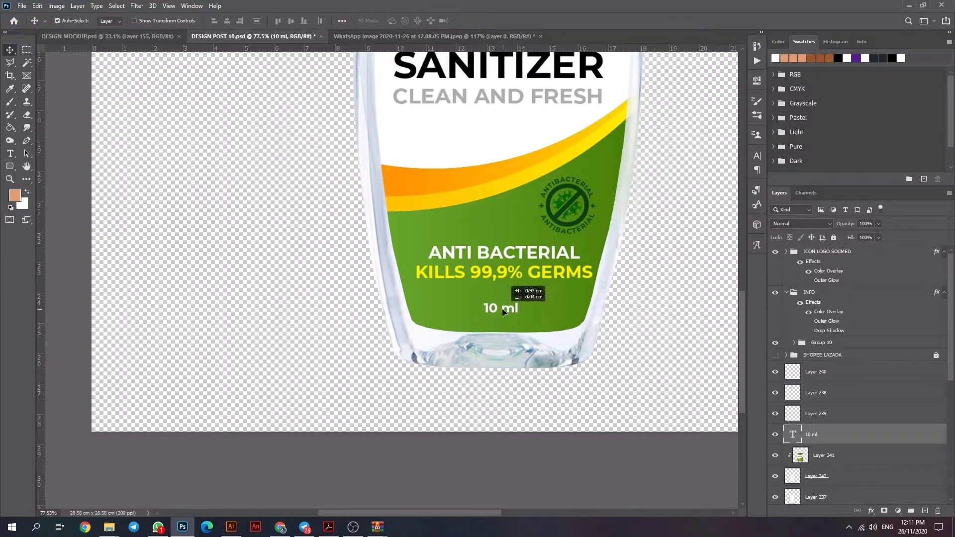
left_click_drag(472, 307, 497, 307)
scroll(646, 355, "down", 1)
left_click(652, 298)
scroll(653, 299, "down", 5)
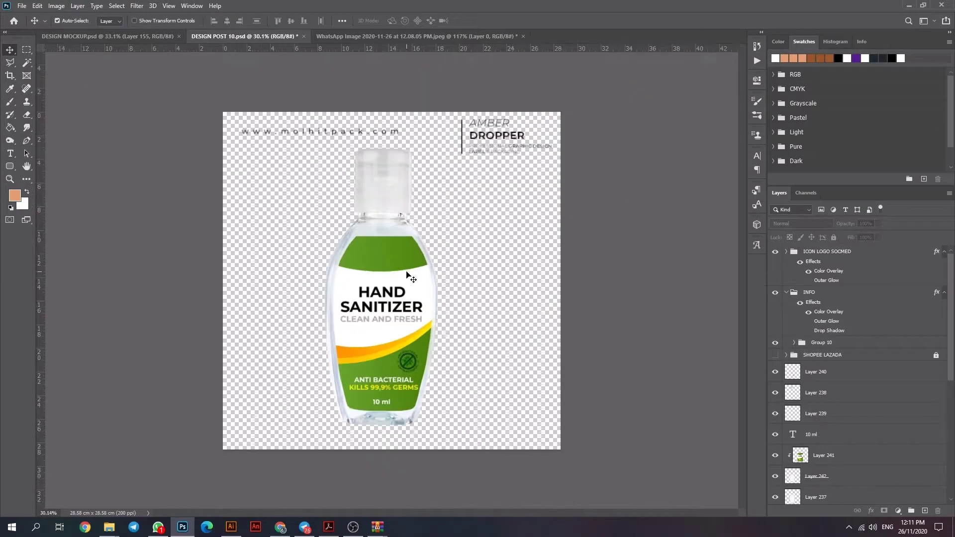
double_click(868, 454)
left_click(596, 202)
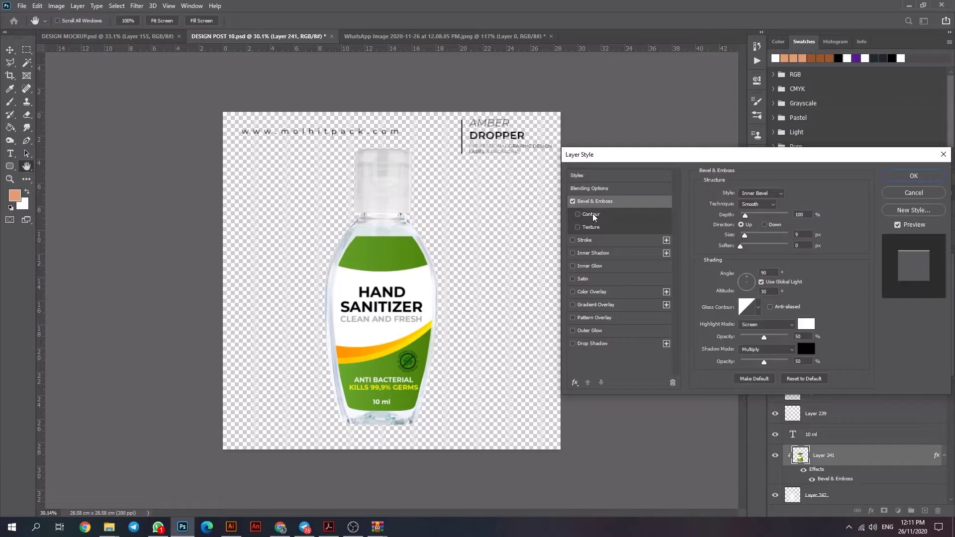
key("Escape")
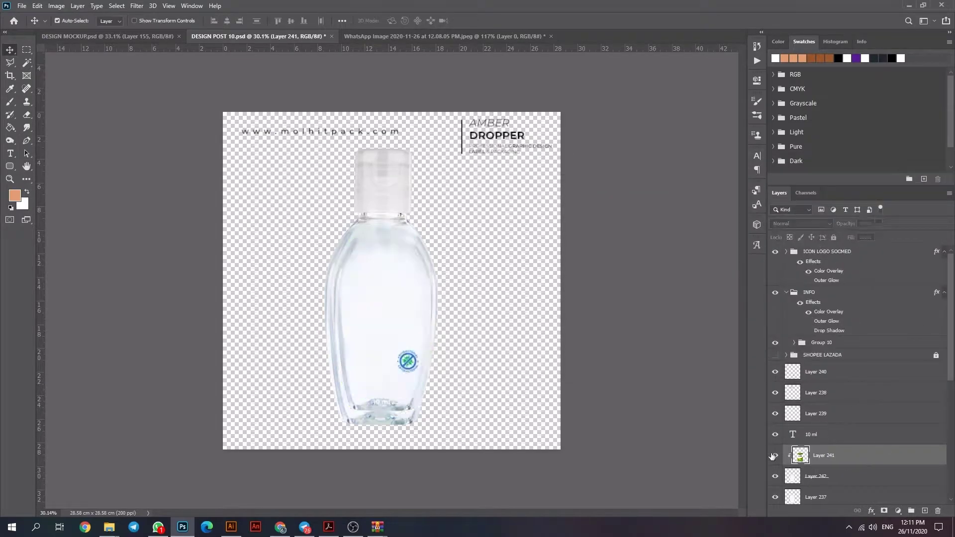
double_click(846, 455)
left_click(577, 202)
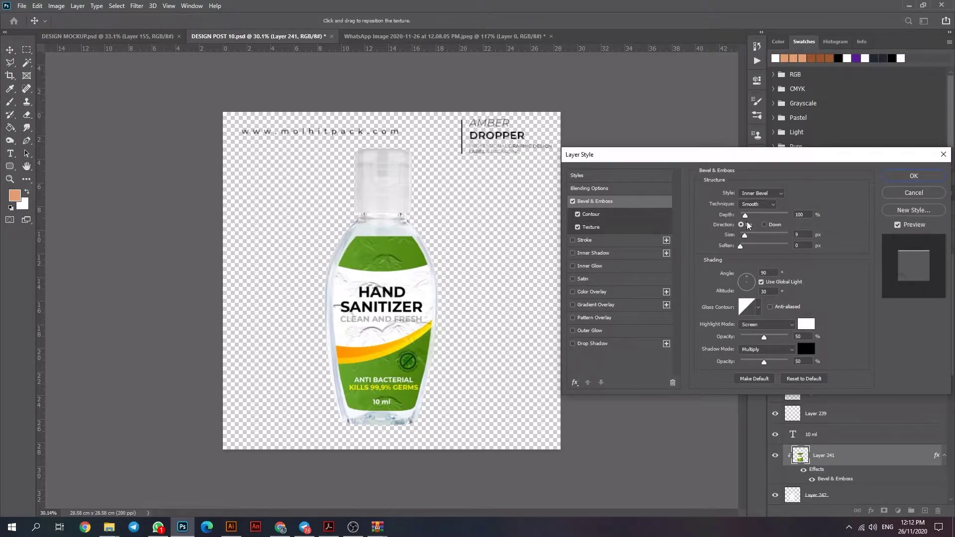
left_click(577, 227)
left_click(755, 203)
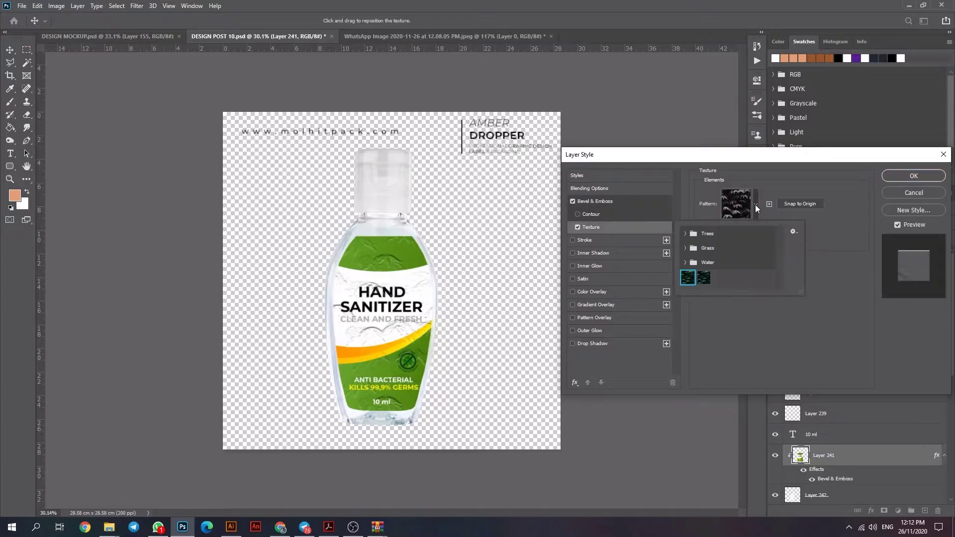
left_click(578, 227)
left_click(597, 200)
mouse_move(744, 214)
left_mouse_down()
mouse_move(775, 214)
mouse_move(774, 235)
left_mouse_up()
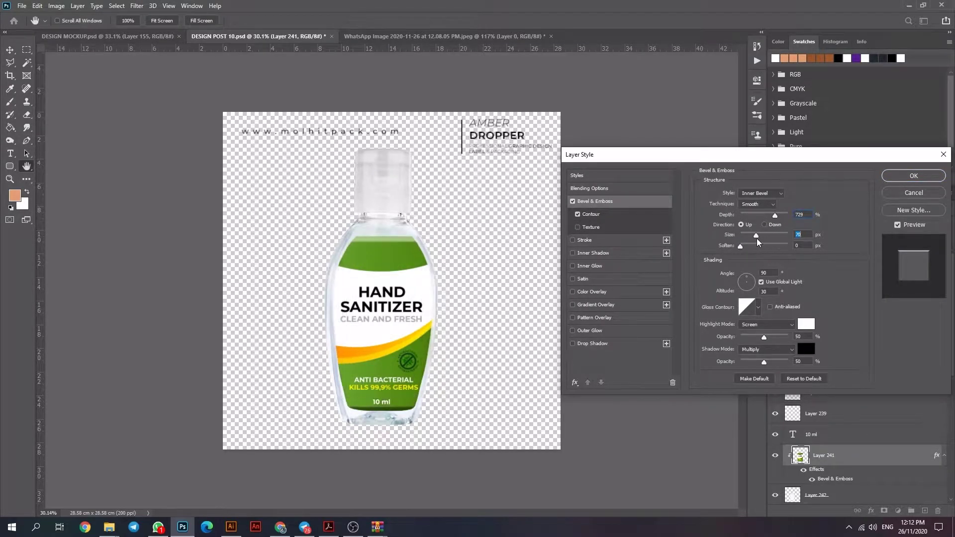
key("Escape")
- Set Layer 241's blend mode to Multiply and select Layer 242 beneath it
left_click(801, 223)
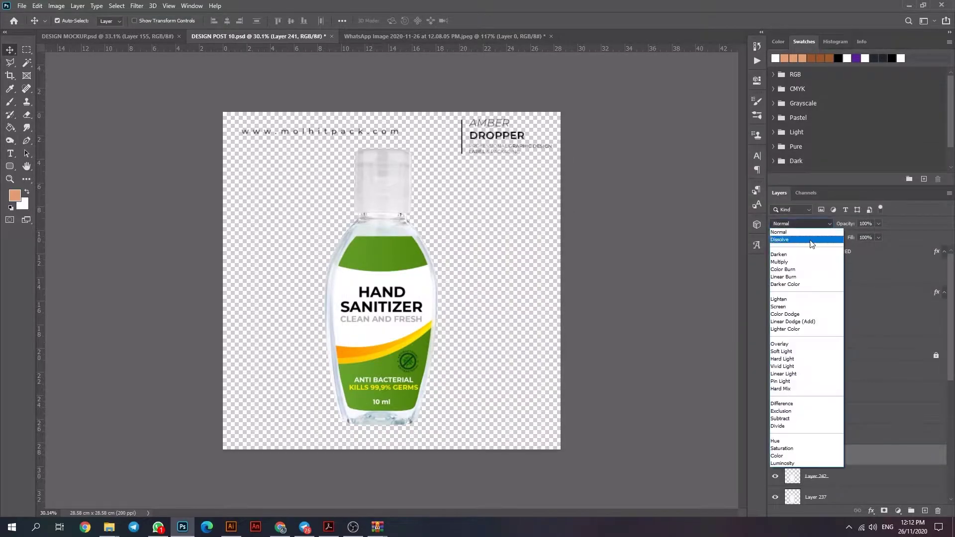
left_click(795, 262)
left_click(473, 313)
scroll(467, 316, "up", 3)
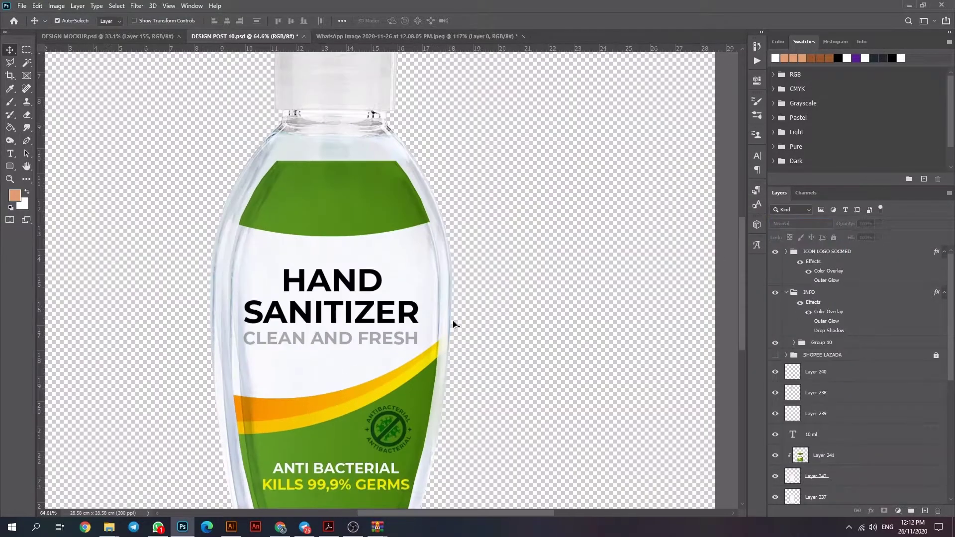
scroll(521, 247, "down", 2)
scroll(480, 343, "up", 2)
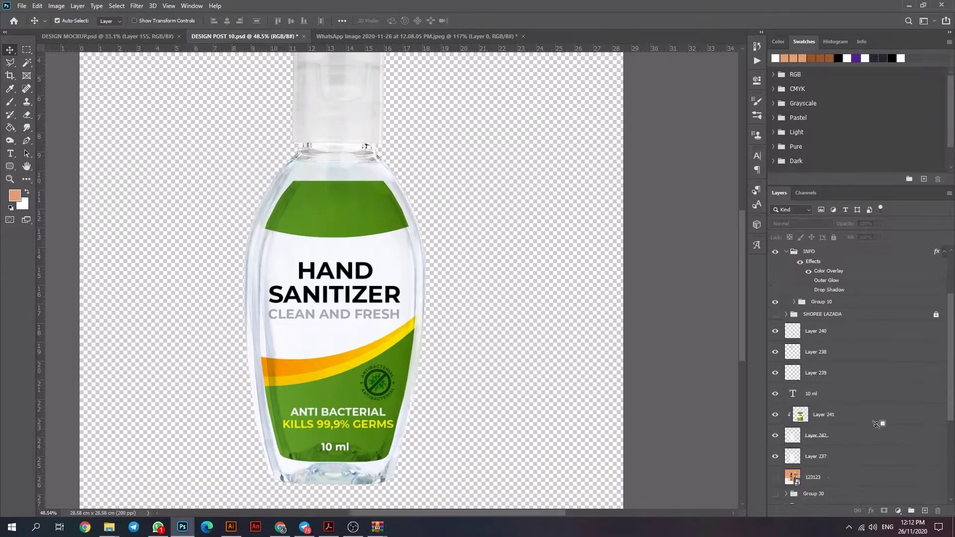
scroll(866, 398, "down", 2)
left_click(775, 395)
scroll(557, 382, "down", 1)
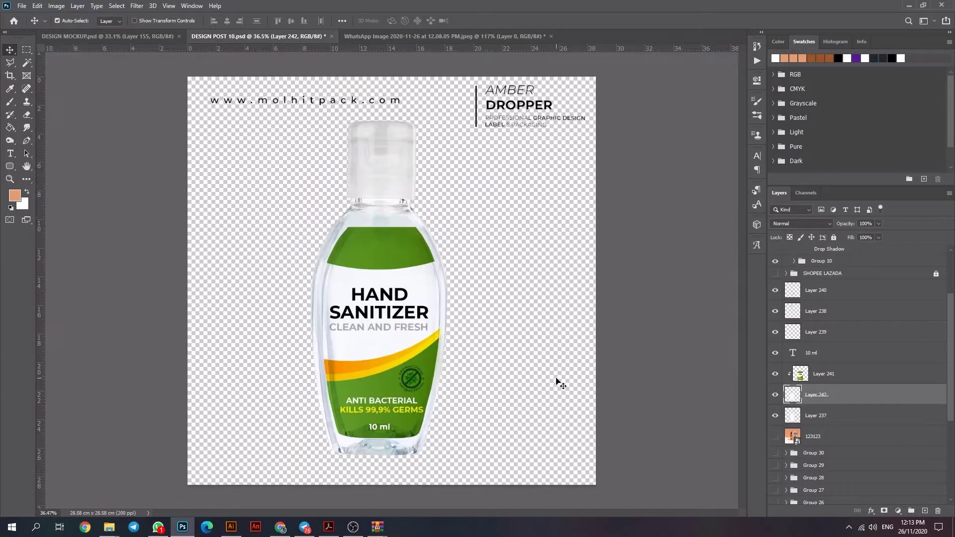
- Marquee part of the bottle body and cut it, then undo to restore the label
key("m")
key("alt+bracketright")
left_click_drag(276, 219, 311, 259)
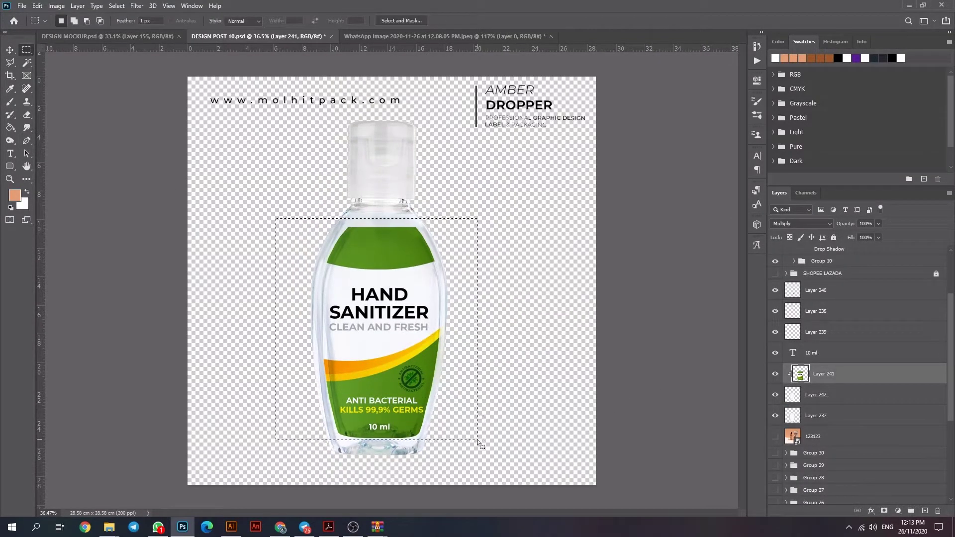
key("ctrl+x")
key("ctrl+z")
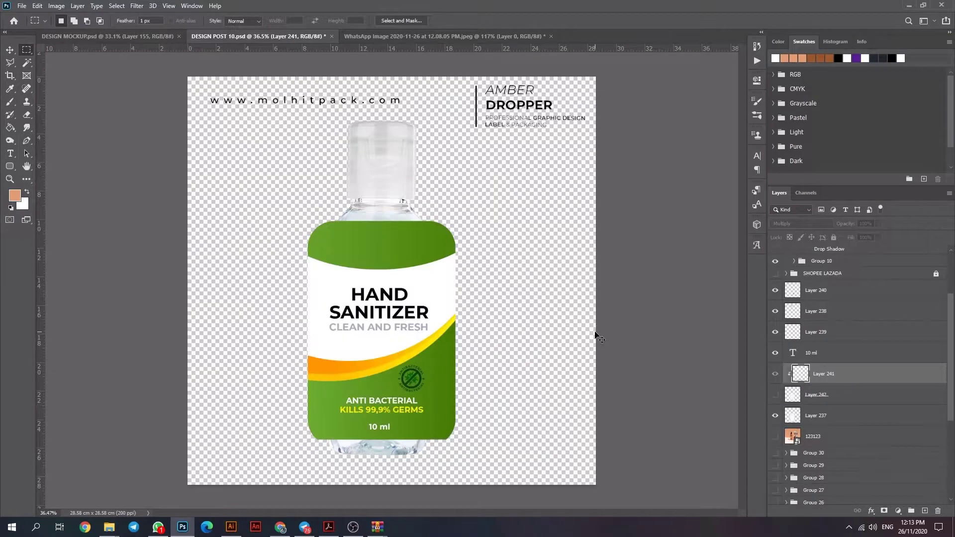
key("ctrl+shift+z")
key("ctrl+z")
scroll(517, 319, "up", 3)
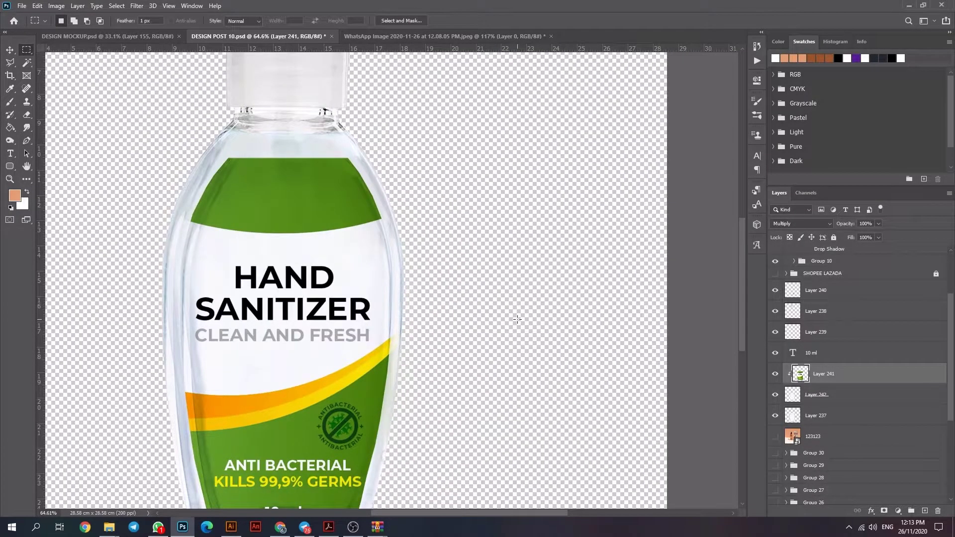
scroll(516, 318, "down", 2)
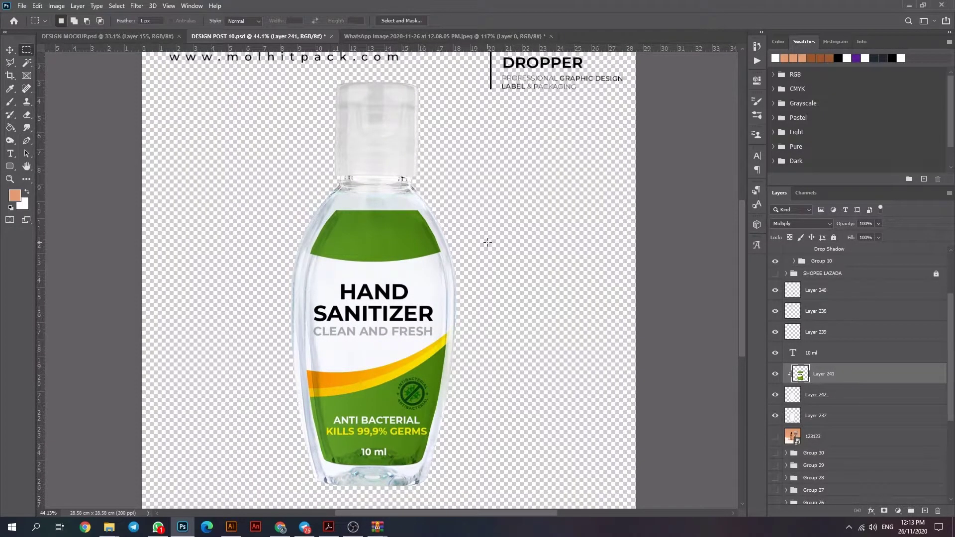
scroll(488, 242, "up", 1)
scroll(485, 241, "down", 2)
scroll(480, 241, "up", 2)
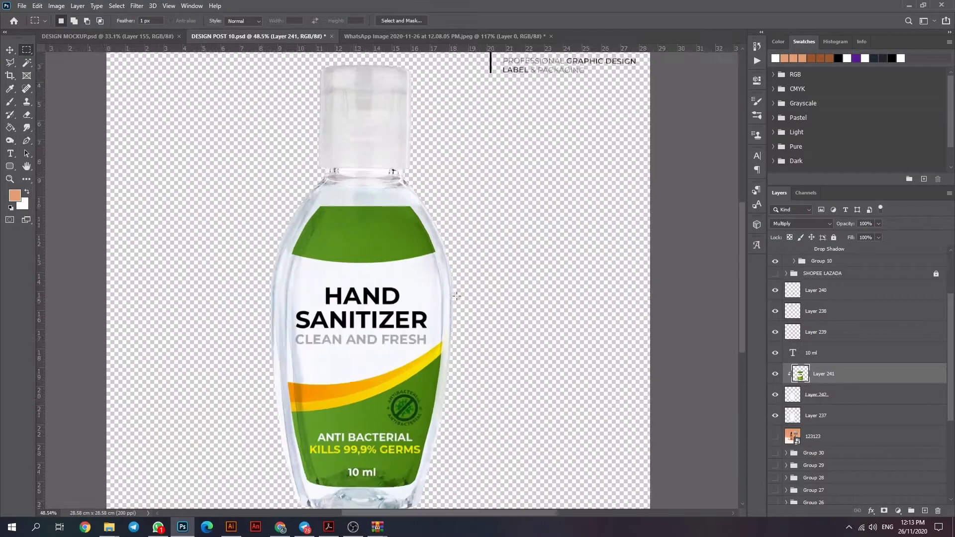
scroll(473, 238, "down", 4)
scroll(473, 239, "up", 6)
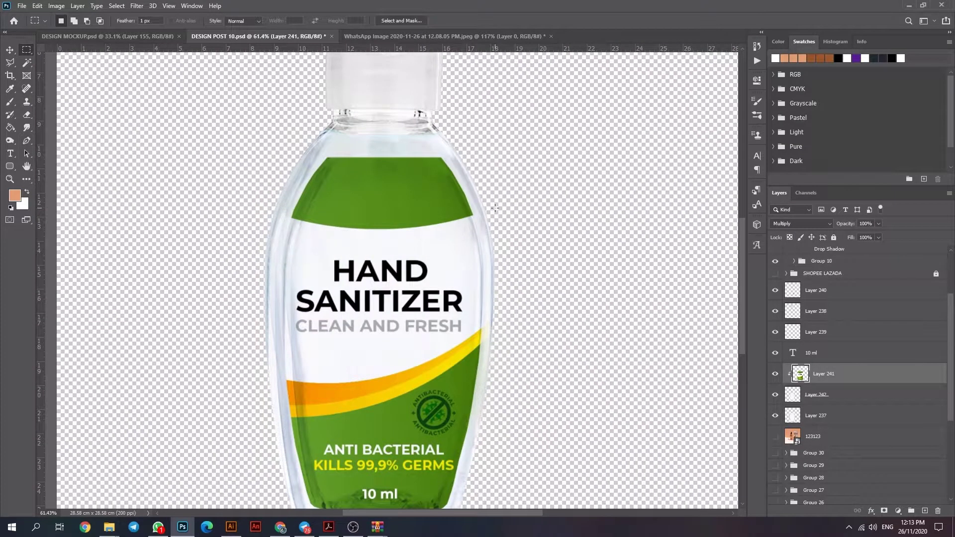
- Magic Wand-select the label's top green band and switch to Layer 242
key("w")
left_click(401, 195)
left_click(860, 402)
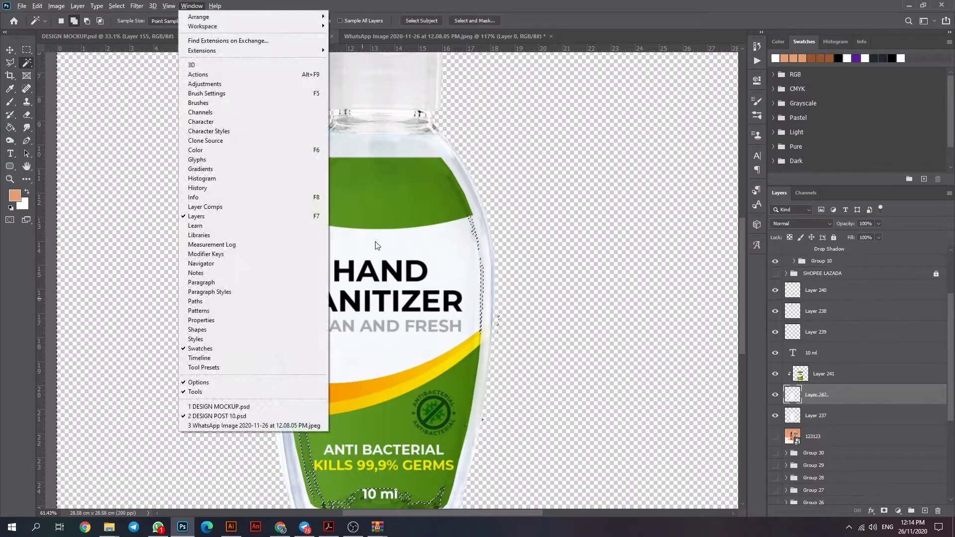
- Deselect, hide Layer 242, and revert Layer 241's label to its unclipped Multiply state
key("m")
key("ctrl+d")
scroll(503, 324, "down", 3)
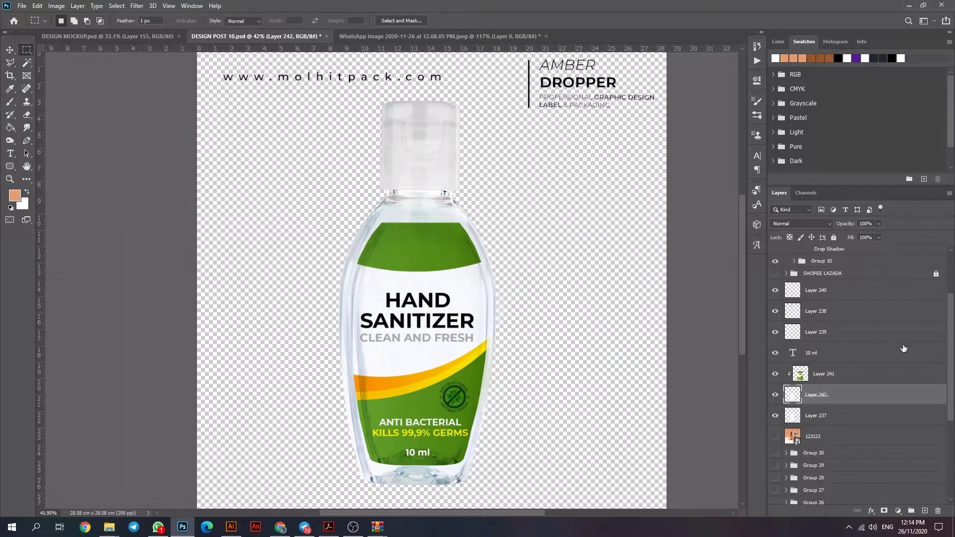
scroll(448, 432, "up", 3)
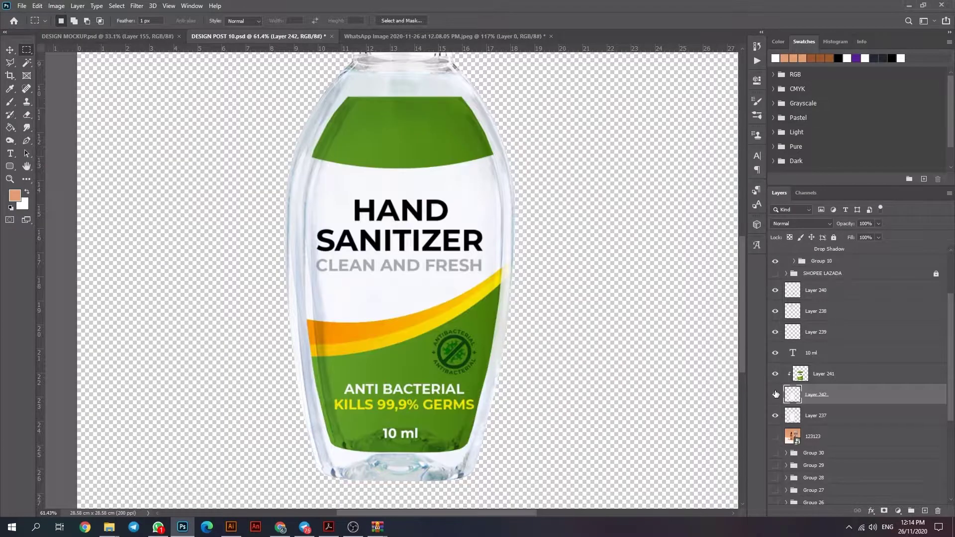
left_click(776, 394)
key("ctrl+z")
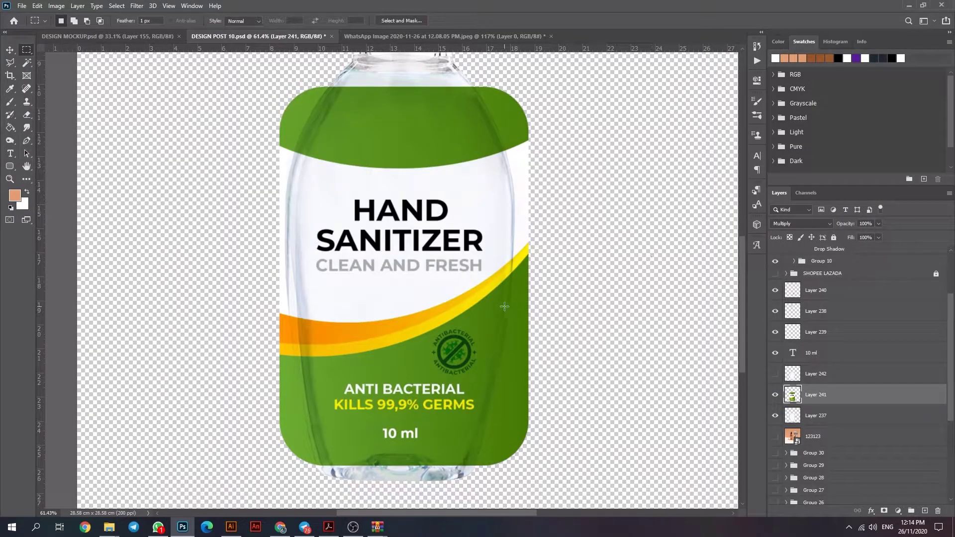
- Show Layer 242 again and start a Polygonal Lasso outline along the bottle's right edge
left_click(775, 373)
scroll(432, 189, "up", 2)
scroll(433, 189, "up", 4)
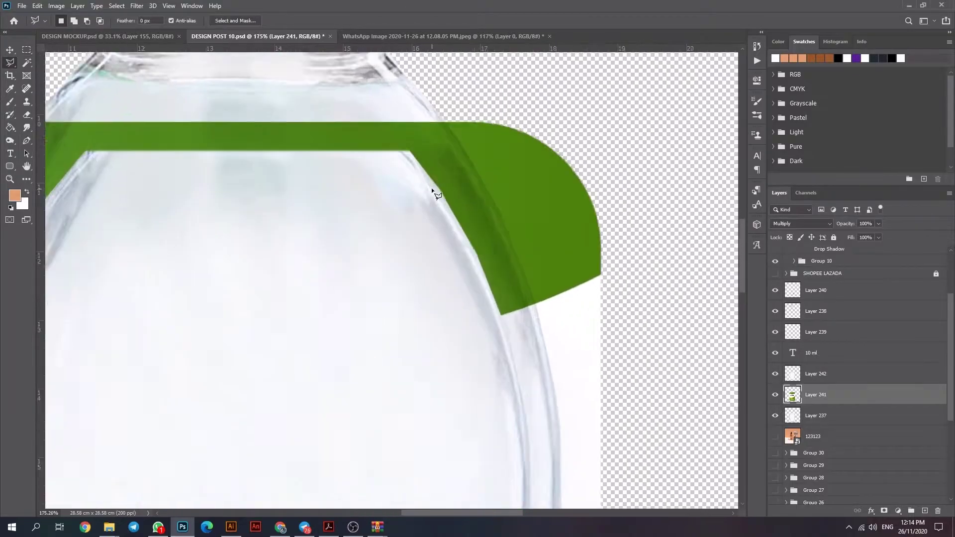
key("l")
left_click(403, 141)
left_click(551, 443)
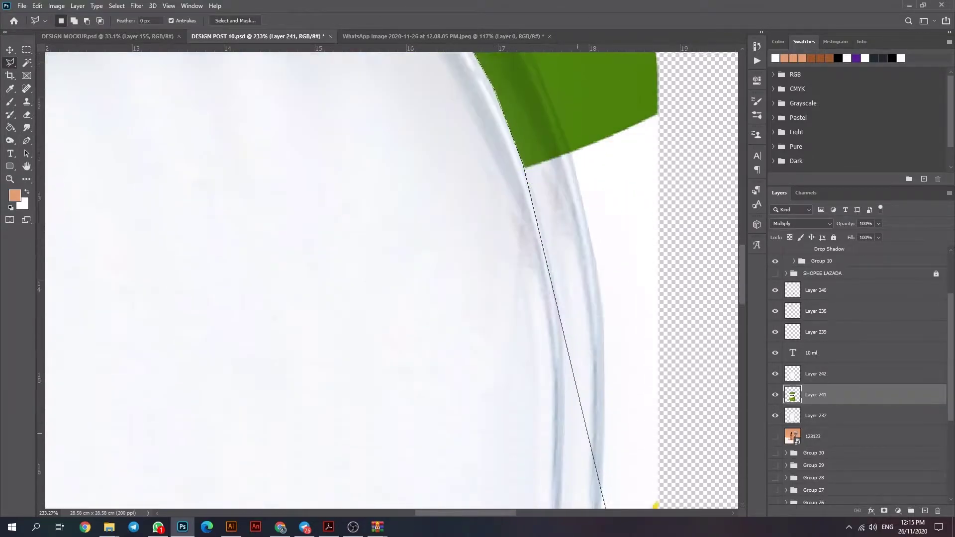
- Continue the outline down the right edge and back to its start, closing the selection
scroll(572, 334, "down", 2)
scroll(561, 279, "down", 3)
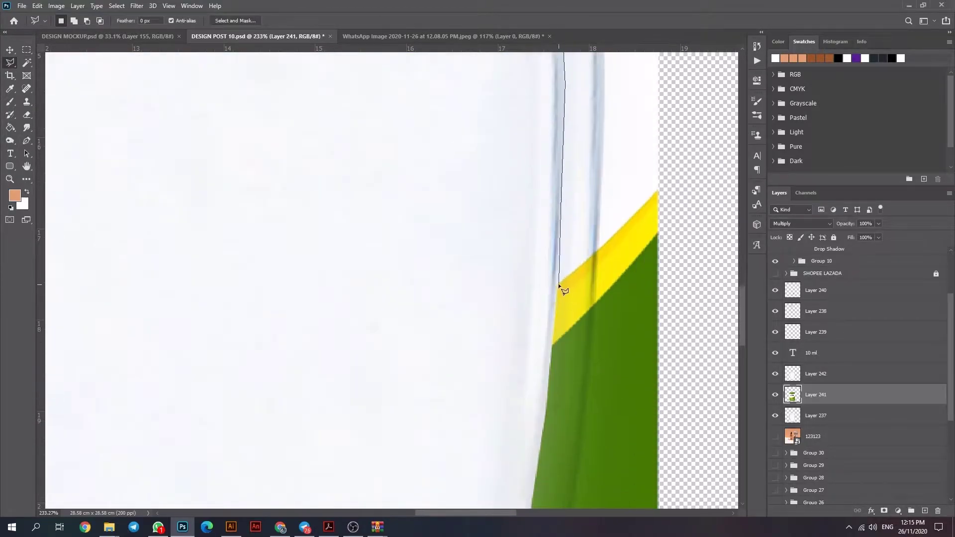
left_click(546, 314)
scroll(546, 314, "down", 2)
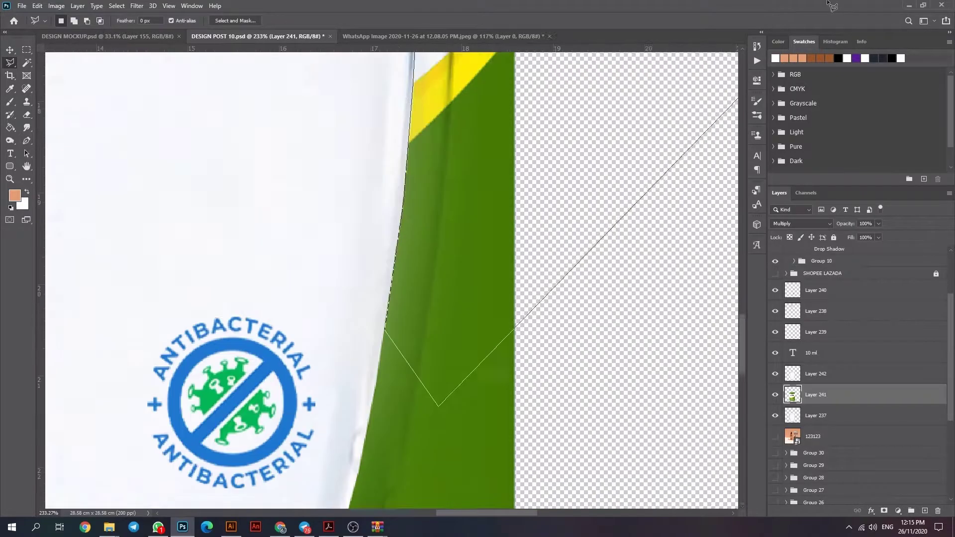
scroll(447, 249, "up", 6)
left_click(442, 191)
left_click(281, 144)
left_click(207, 135)
- With the Magic Wand on Layer 242, select the empty area around the bottle
key("ctrl+0")
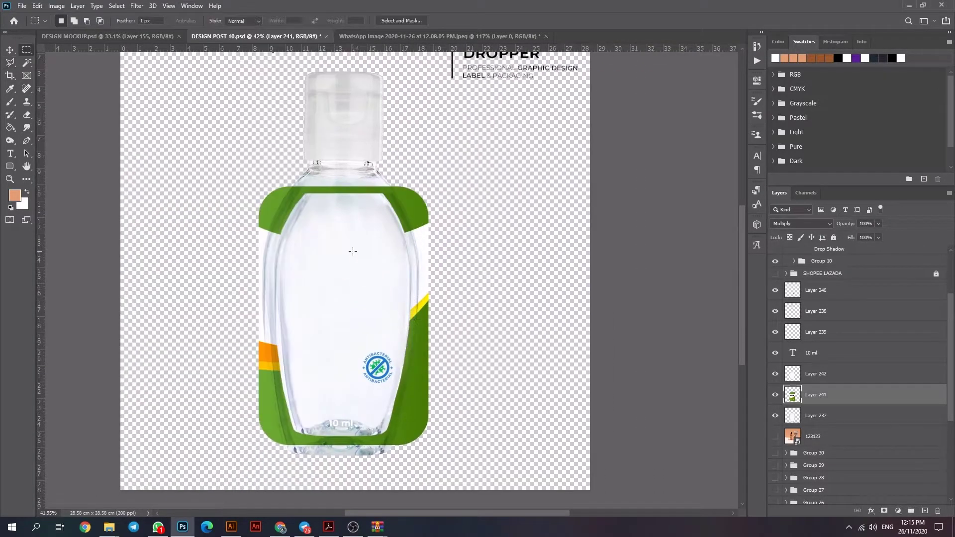
key("w")
key("alt+bracketright")
left_click(497, 251)
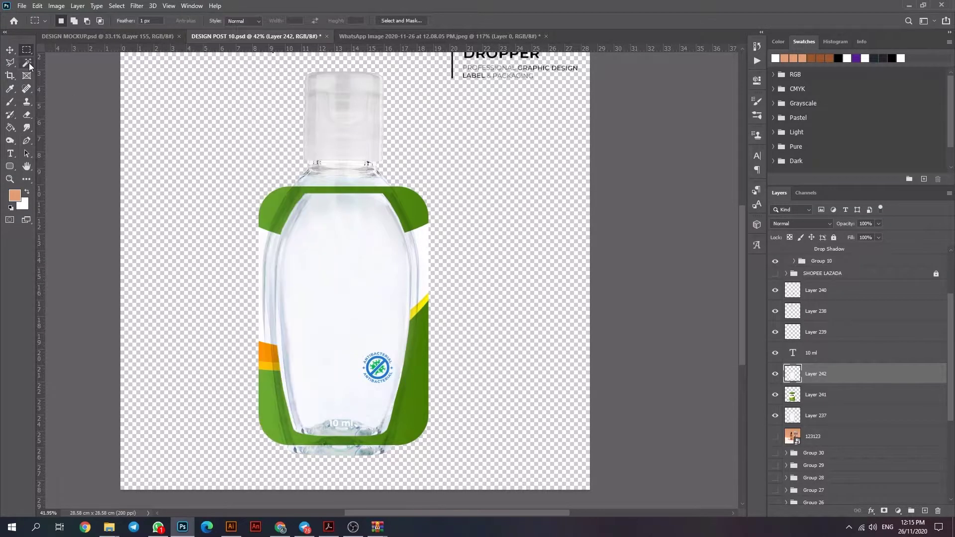
left_click(330, 241, "shift")
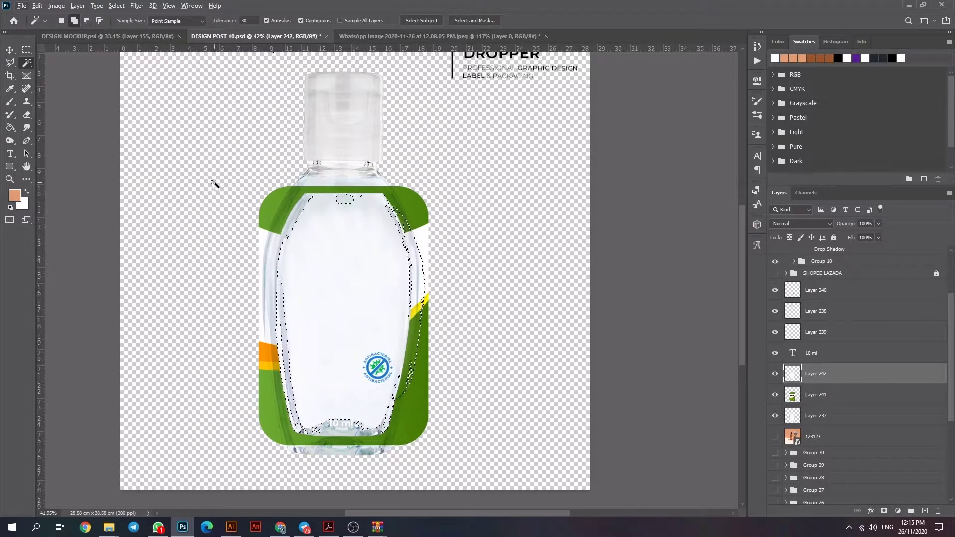
scroll(635, 353, "up", 3)
scroll(330, 281, "down", 2)
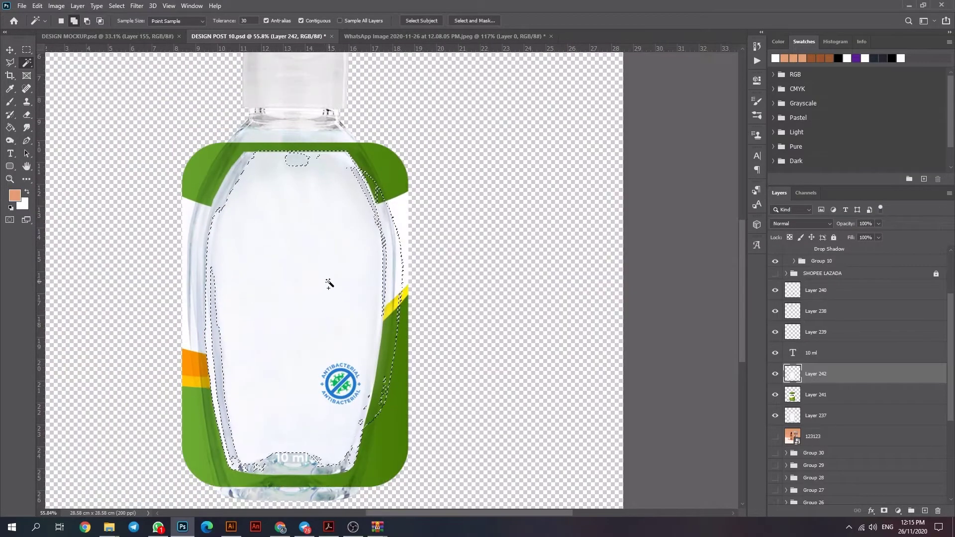
scroll(231, 227, "up", 3)
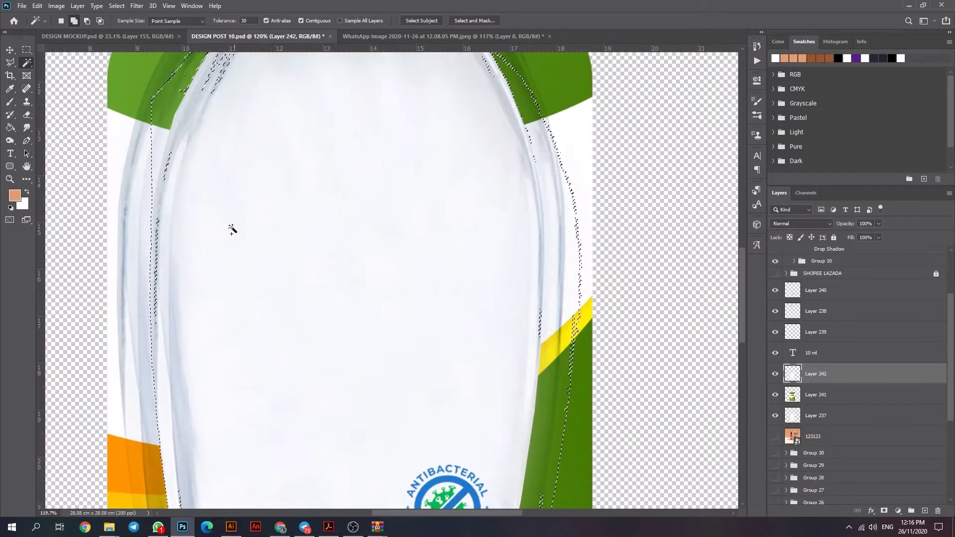
scroll(474, 226, "down", 5)
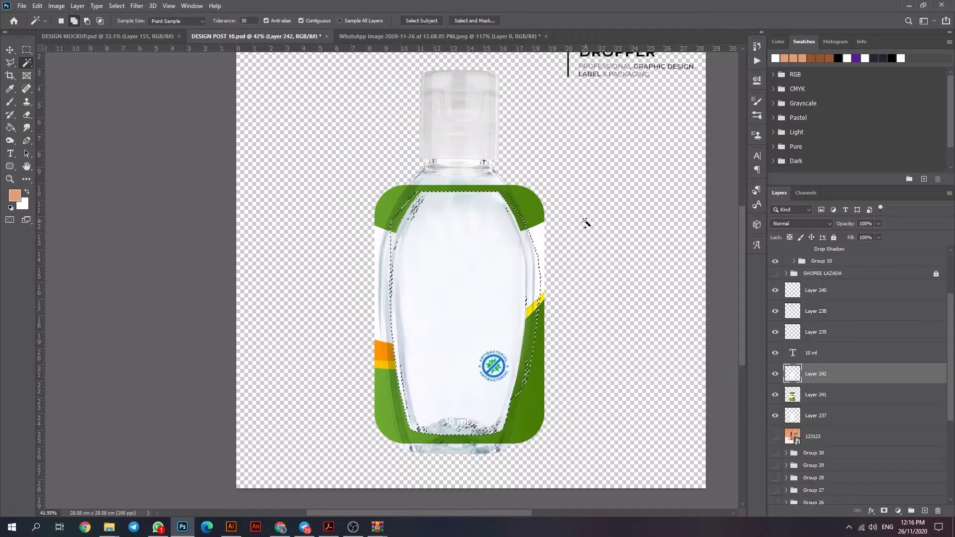
key("ctrl+d")
key("m")
- Start a Polygonal Lasso outline at the bottle's top edge and upper right corner
scroll(398, 187, "up", 5)
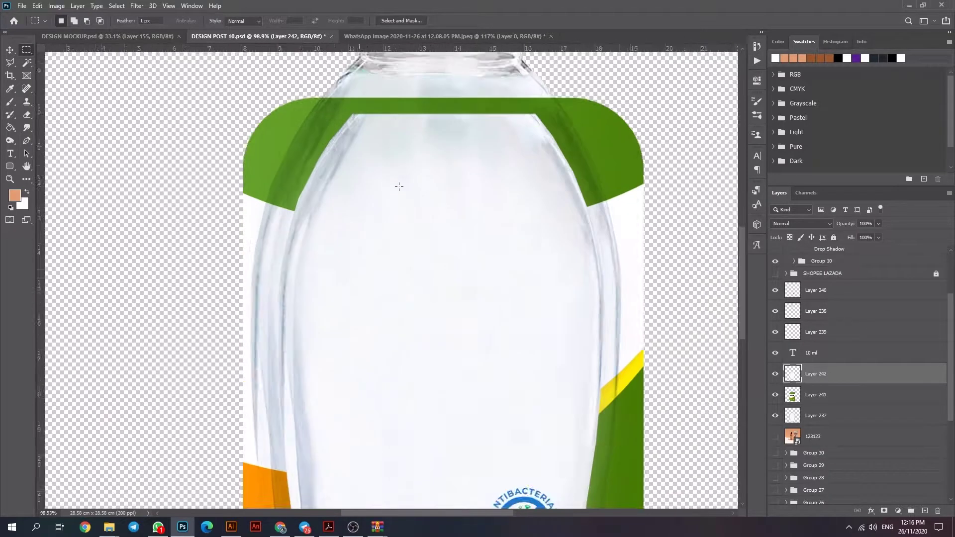
key("l")
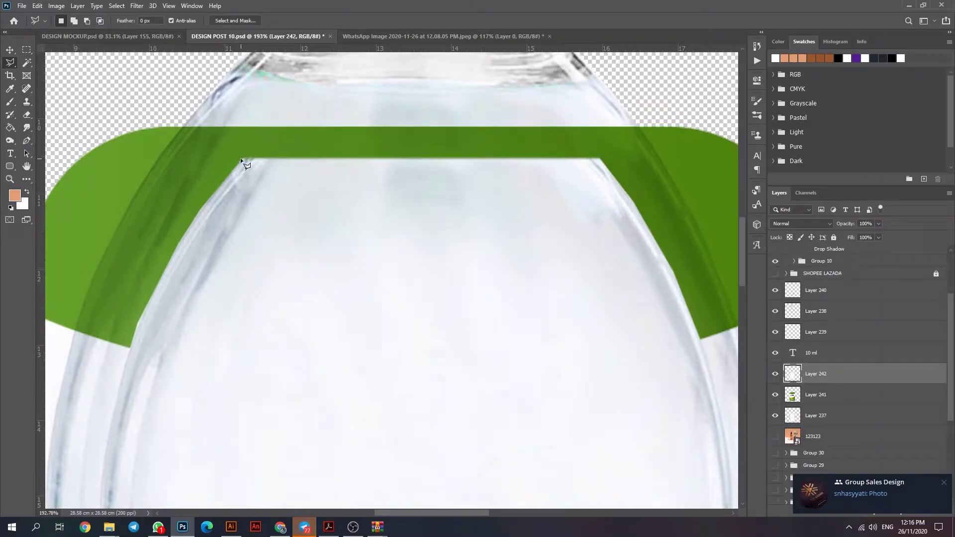
left_click(264, 162)
left_click(506, 162)
scroll(517, 174, "up", 3)
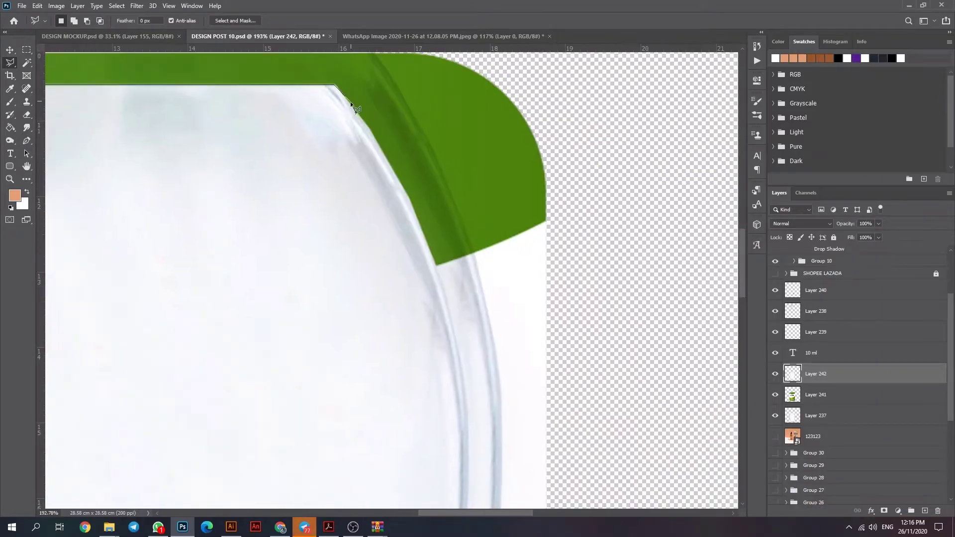
left_click(459, 349)
- Trace the outline down the bottle's right edge to its bottom and lower left edge
scroll(459, 350, "down", 2)
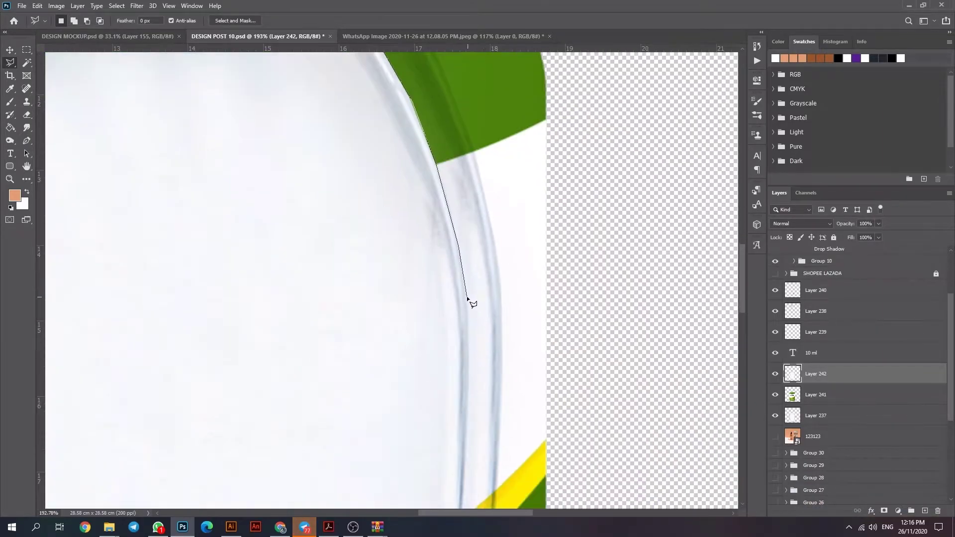
scroll(469, 298, "down", 2)
scroll(472, 335, "down", 3)
scroll(465, 346, "down", 2)
scroll(454, 344, "down", 3)
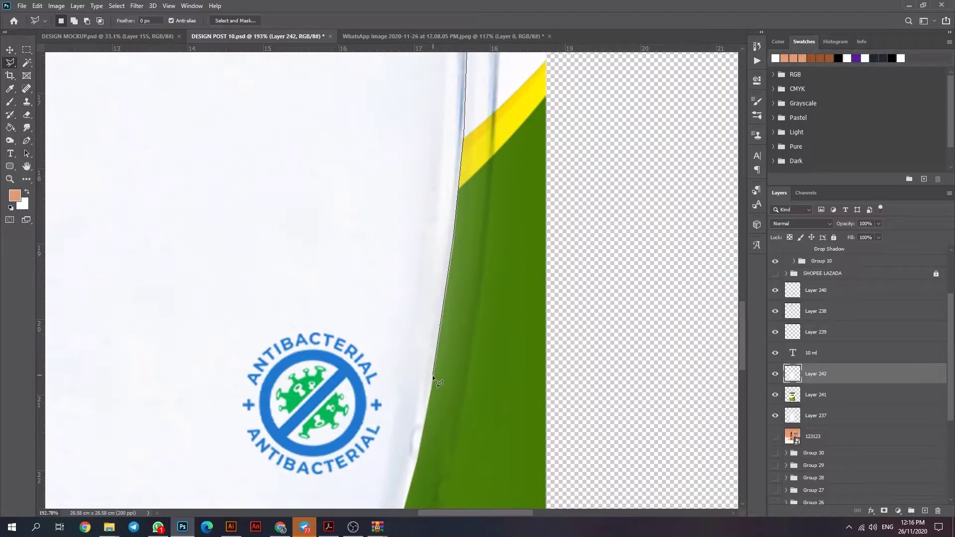
scroll(437, 383, "down", 2)
left_click(413, 342)
scroll(414, 342, "down", 3)
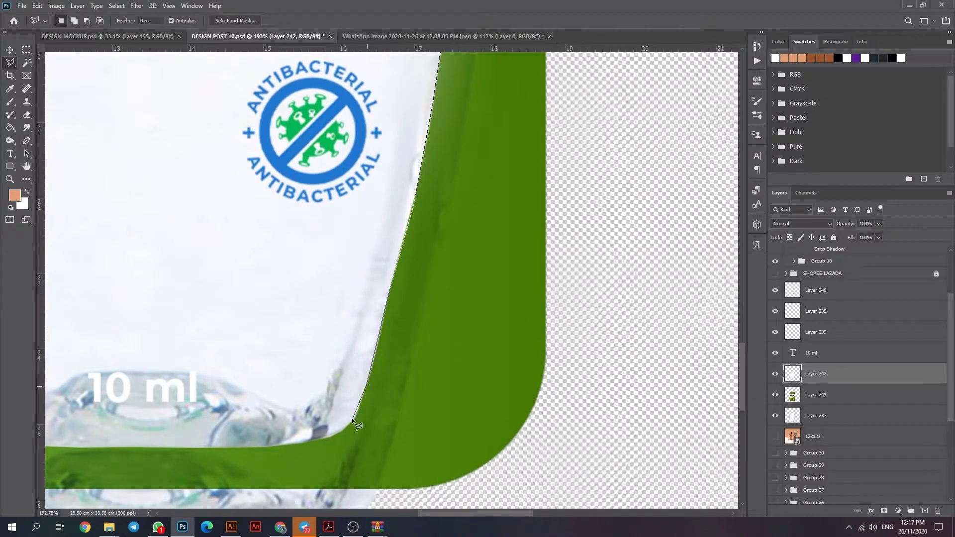
left_click(271, 445)
scroll(272, 446, "left", 3)
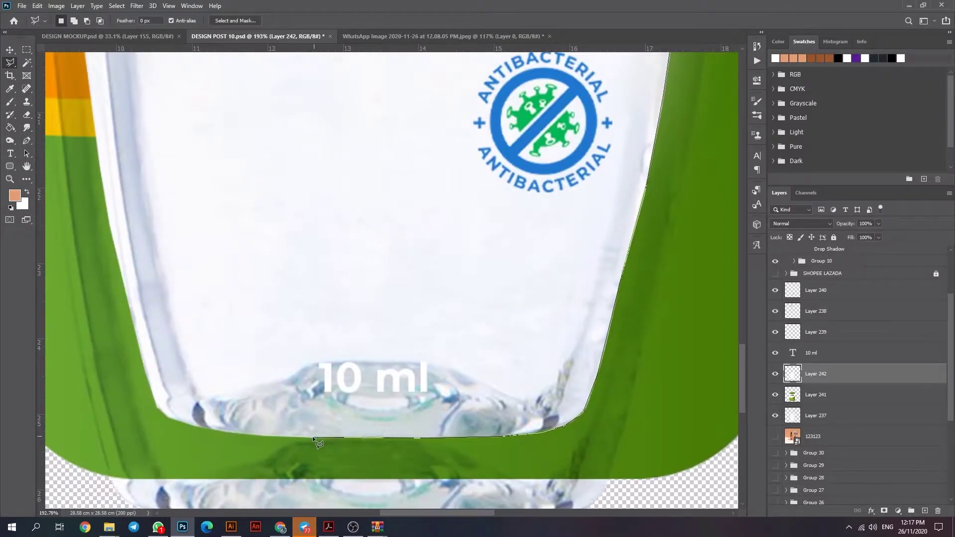
left_click(136, 339)
- Trace up the left edge and shoulder, close the outline, and select the label layer
scroll(136, 339, "up", 2)
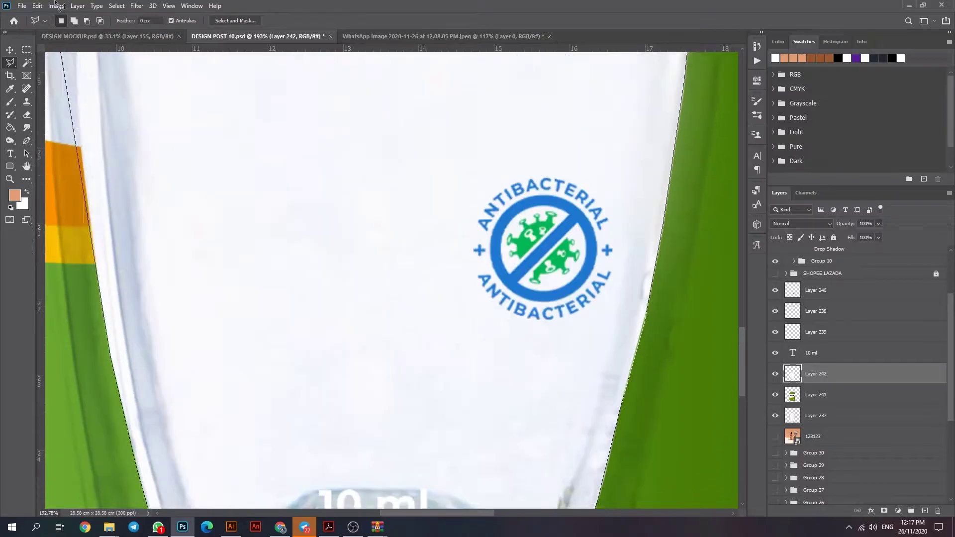
scroll(149, 323, "up", 1)
scroll(199, 278, "up", 1)
scroll(222, 262, "left", 2)
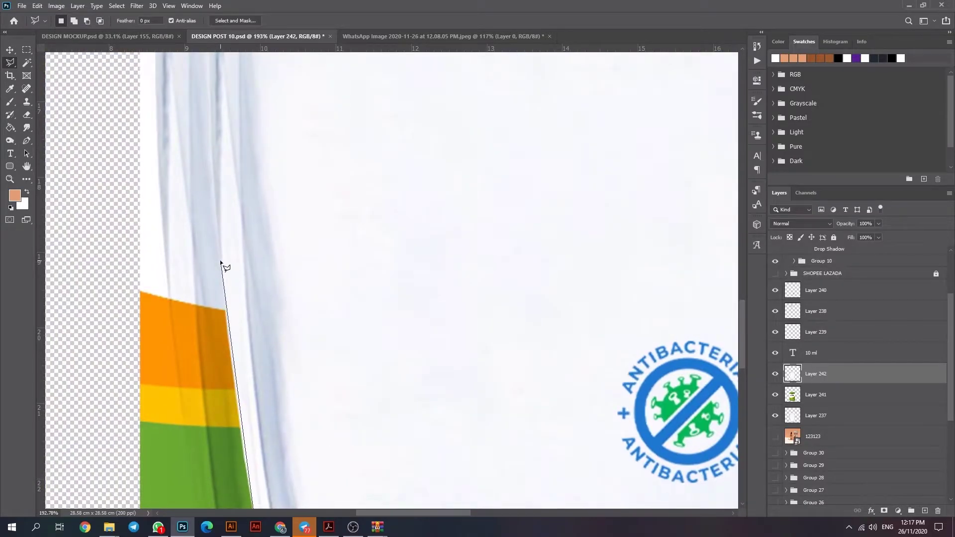
scroll(221, 263, "down", 3)
scroll(224, 248, "down", 3)
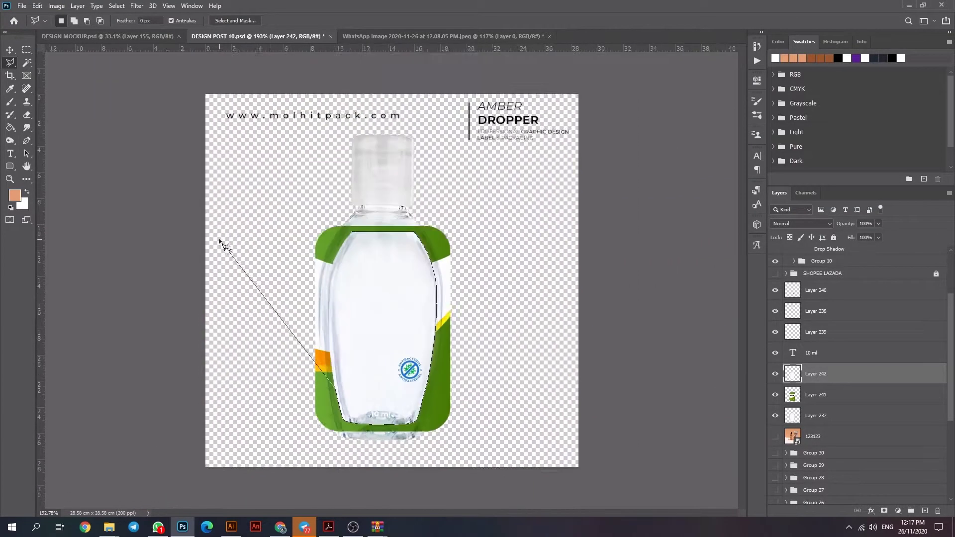
scroll(278, 363, "up", 3)
scroll(501, 363, "down", 2)
scroll(405, 289, "up", 2)
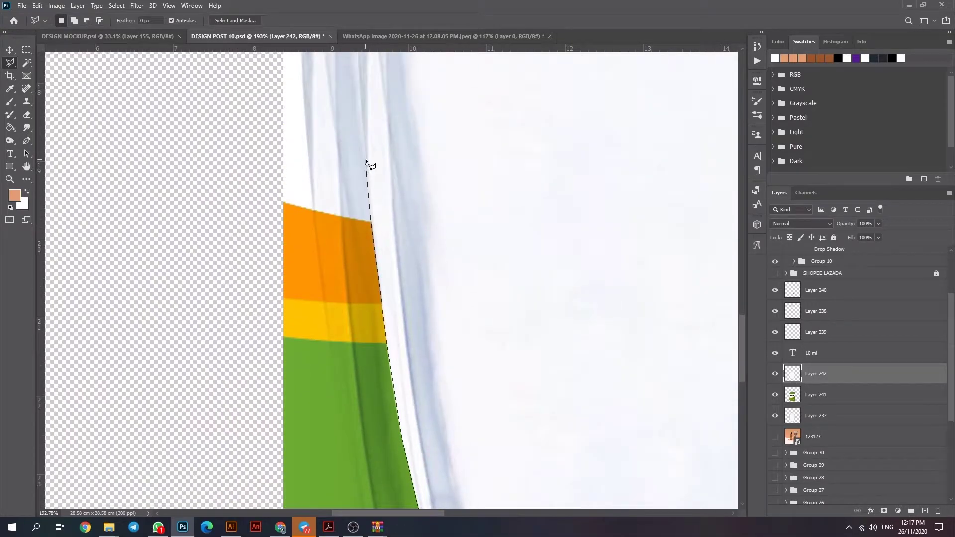
scroll(366, 162, "up", 2)
scroll(363, 189, "up", 2)
scroll(361, 209, "up", 3)
left_click(358, 226)
scroll(358, 226, "up", 2)
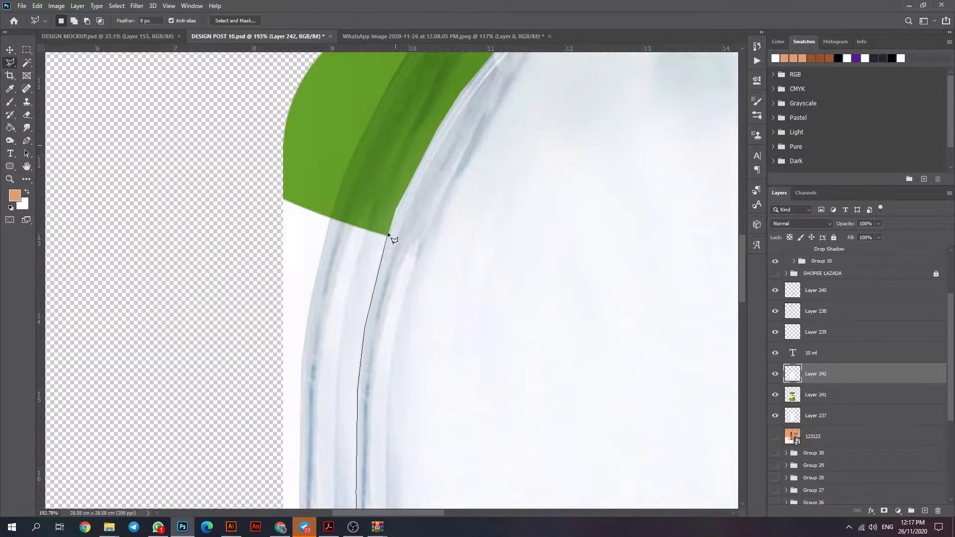
left_click(396, 209)
scroll(397, 209, "up", 2)
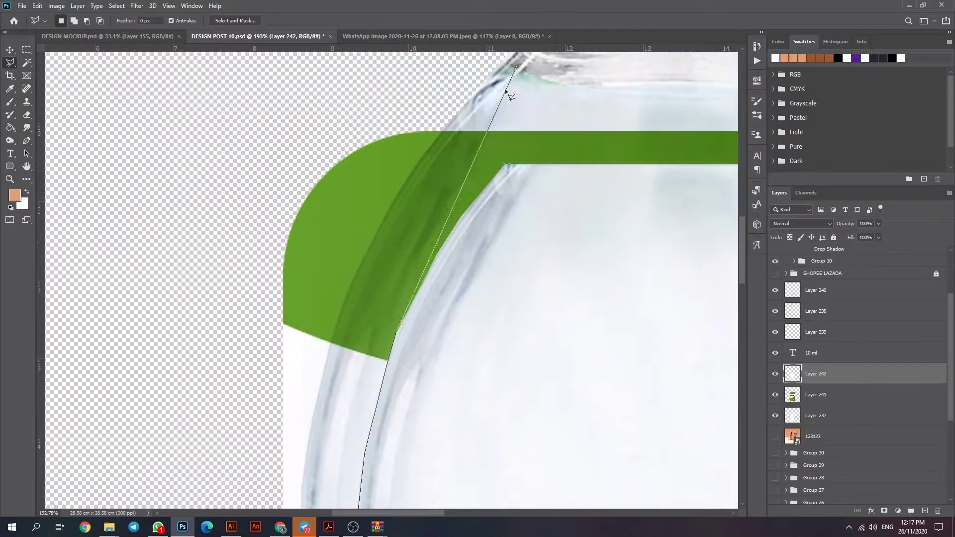
left_click(503, 165)
key("ctrl+0")
left_click(847, 396)
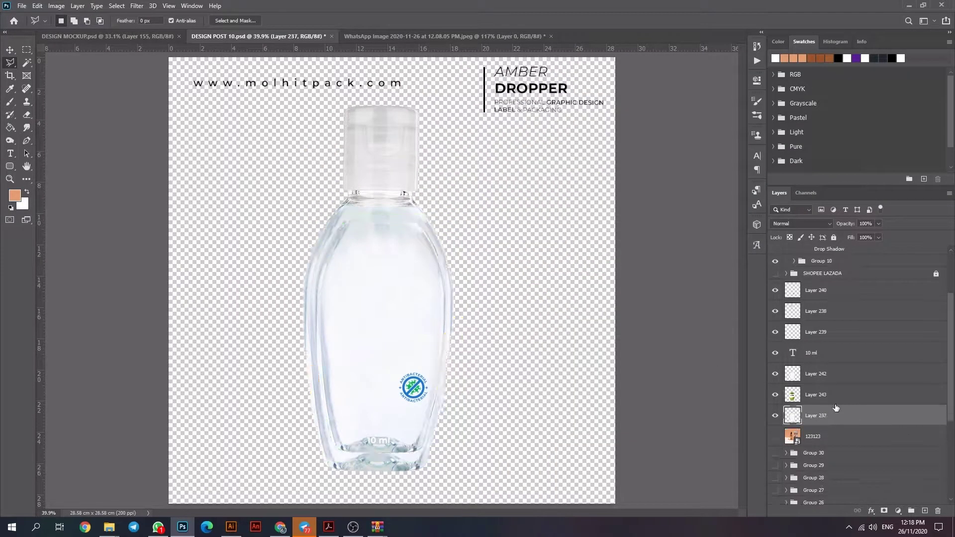
- Blend the label with Linear Burn, then select Layer 243 and browse its blend modes
key("v")
left_click(801, 224)
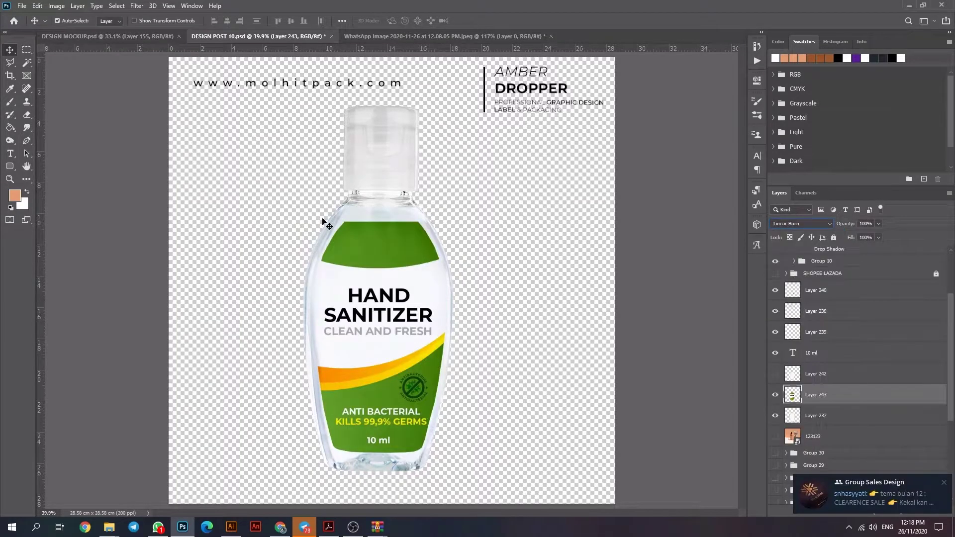
left_click(797, 281)
scroll(455, 312, "down", 3)
scroll(462, 318, "up", 2)
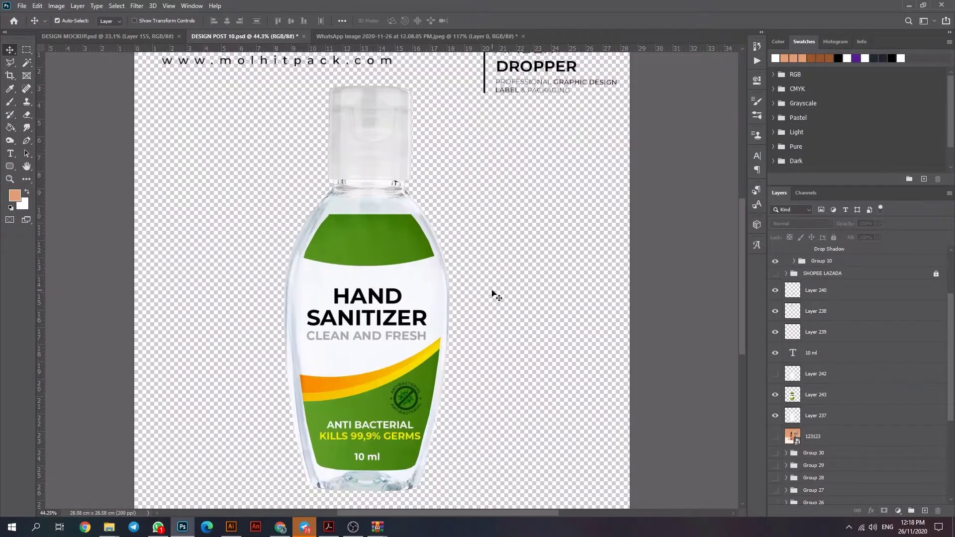
scroll(497, 298, "up", 2)
scroll(520, 300, "down", 1)
left_click(396, 265)
left_click(801, 223)
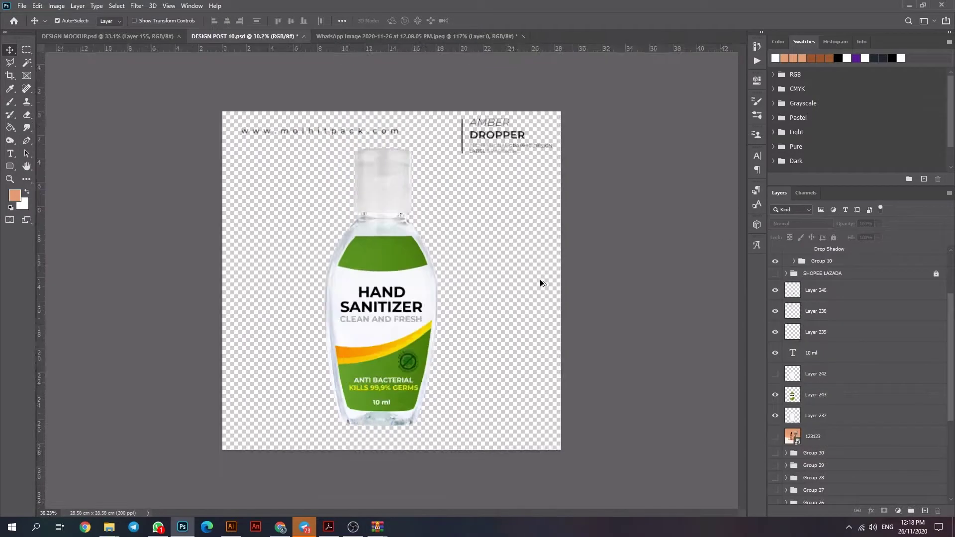
left_click(539, 279)
scroll(539, 279, "down", 2)
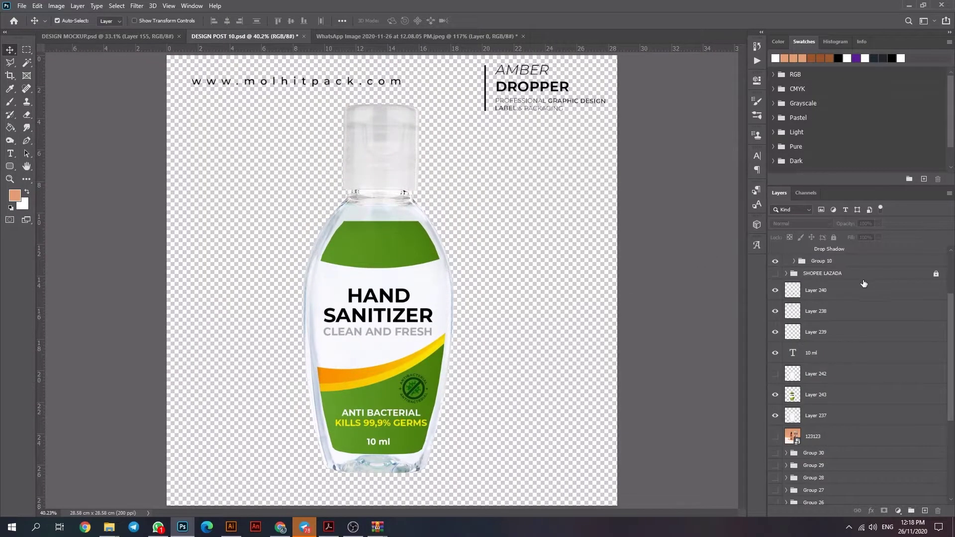
- Raise Layer 243's brightness to about 78 with Brightness/Contrast
left_click(57, 5)
left_click(862, 397)
left_click(56, 6)
left_click(179, 31)
left_click_drag(738, 175, 865, 185)
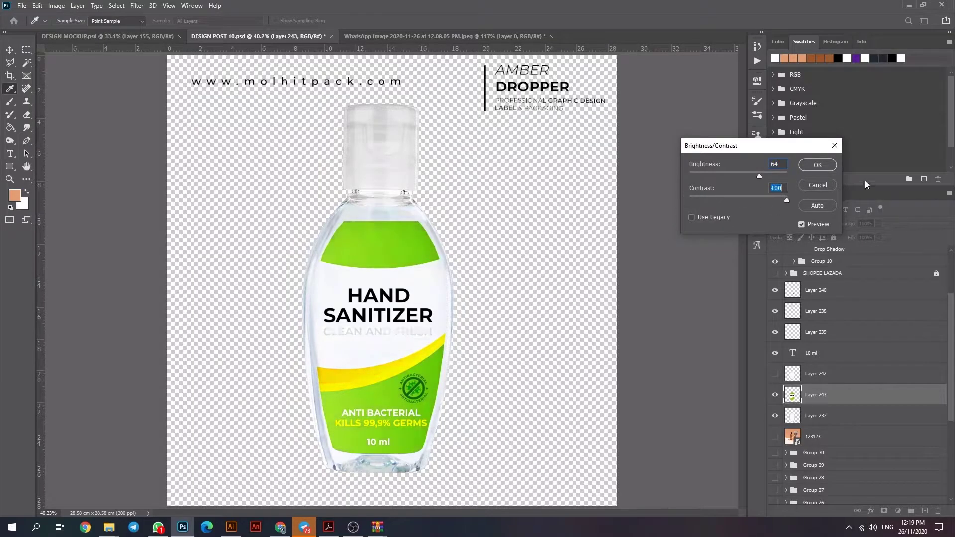
- Apply the brightness change, then group the bottle layers into Group 31 and shrink them, undoing it
key("Return")
scroll(517, 238, "down", 1)
key("v")
left_click_drag(309, 192, 427, 378)
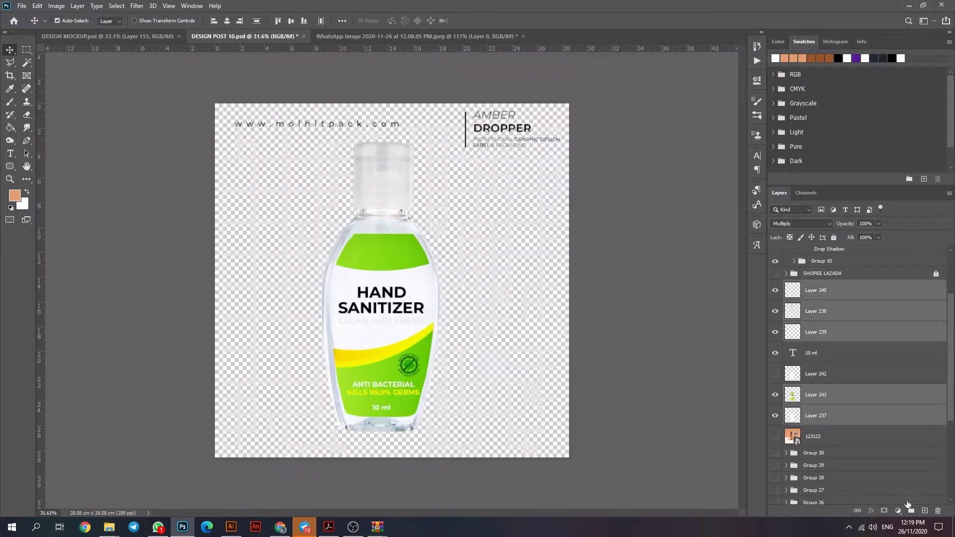
key("ctrl+g")
key("ctrl+t")
left_click_drag(443, 270, 393, 283)
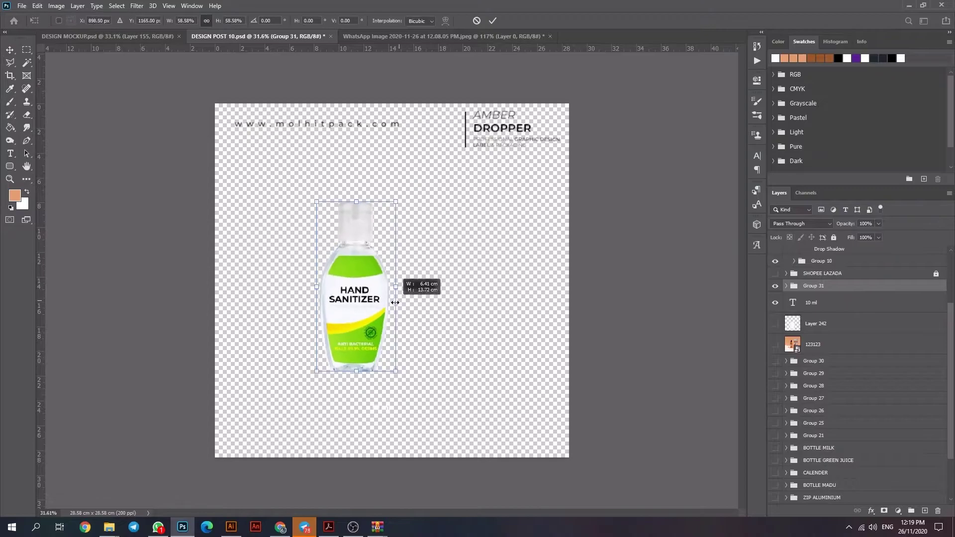
left_click(493, 22)
key("ctrl+z")
- Reapply Brightness/Contrast to the label with Brightness 43 and Contrast 30
left_click(56, 6)
left_click(179, 32)
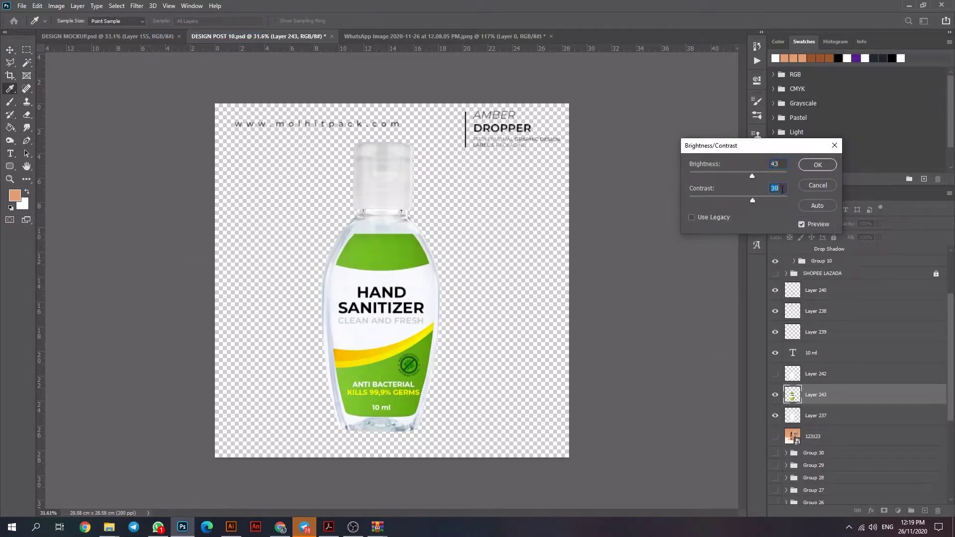
key("Return")
scroll(427, 207, "up", 3)
scroll(420, 210, "down", 3)
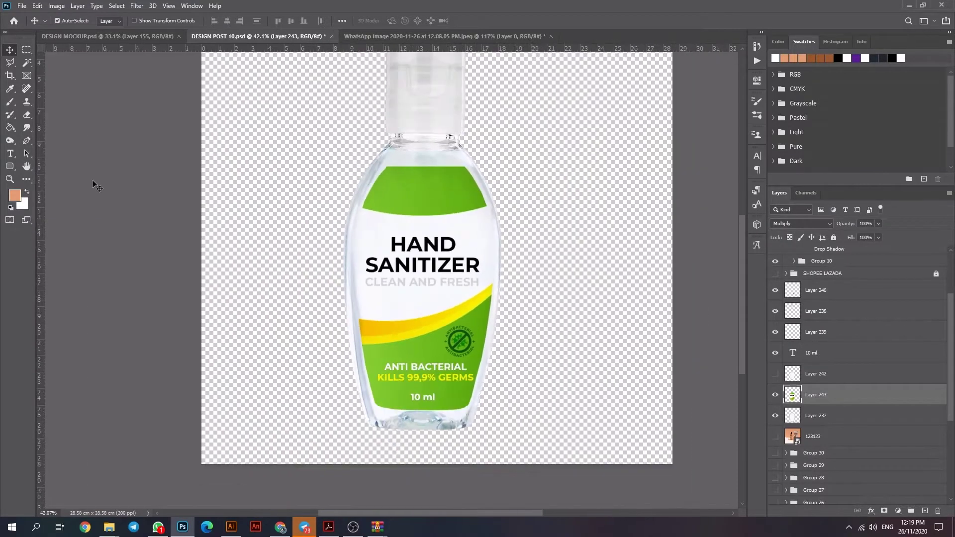
- Draw a tall thin white ellipse down the bottle as a highlight stripe
right_click(10, 169)
left_click(50, 182)
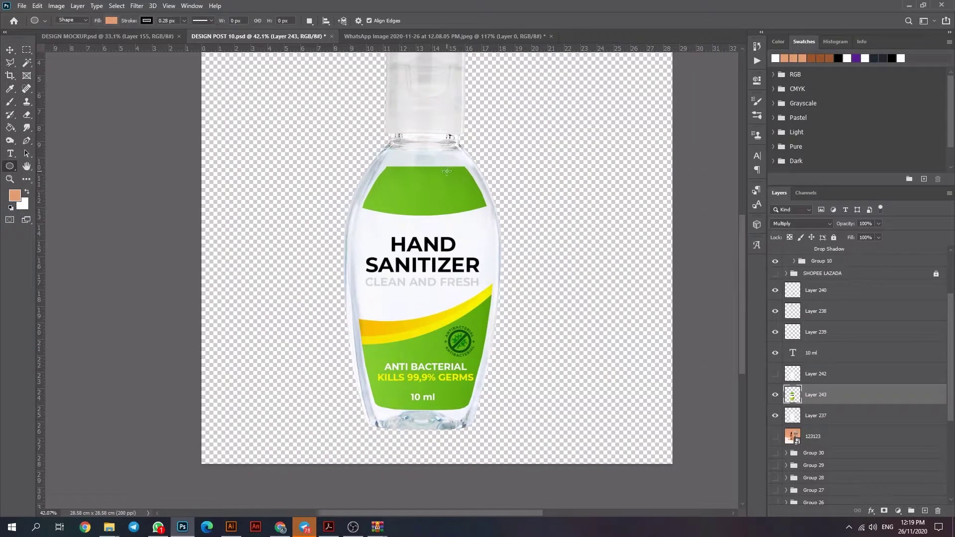
left_click_drag(449, 408, 449, 407)
left_click(15, 195)
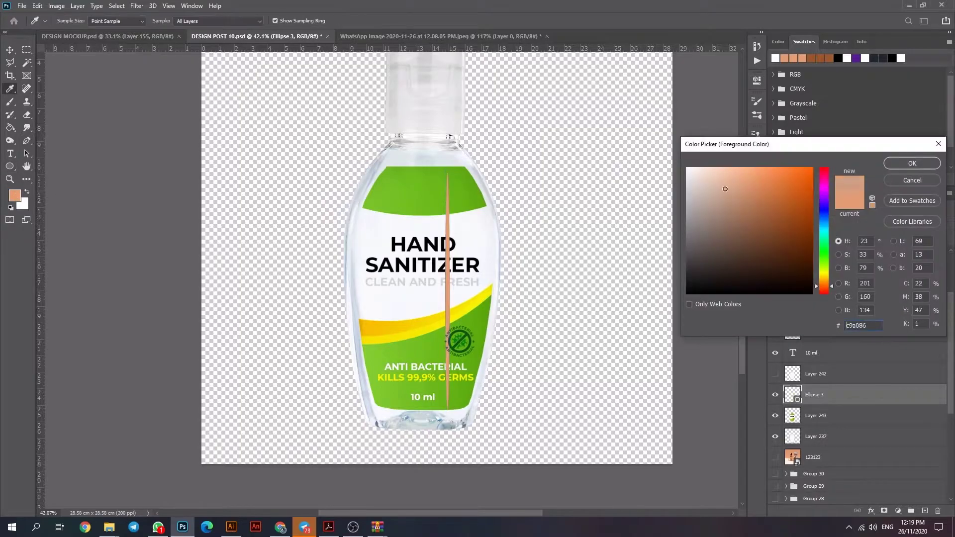
key("Return")
left_click(110, 22)
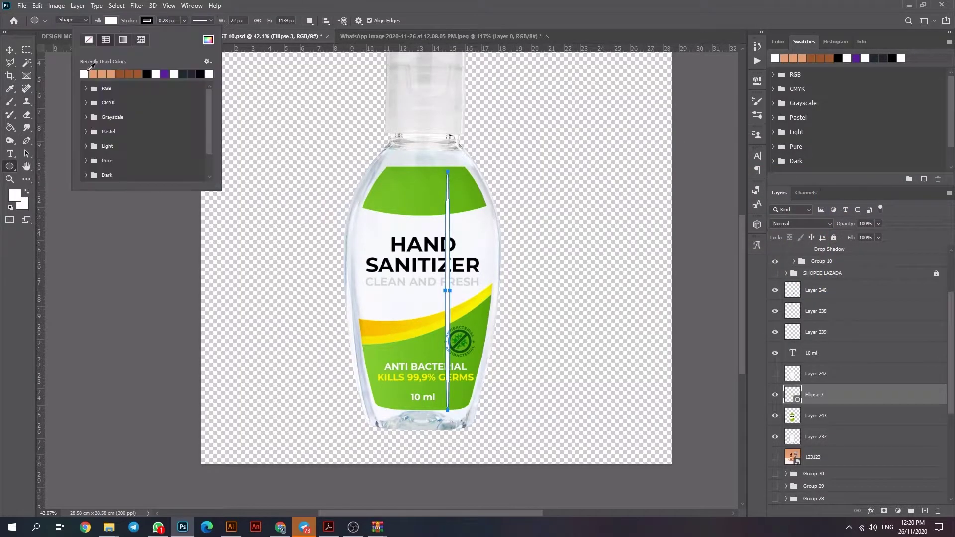
key("Escape")
- Warp the white stripe and move it 3.44 cm left on the bottle
key("v")
scroll(483, 280, "up", 2)
key("ctrl+t")
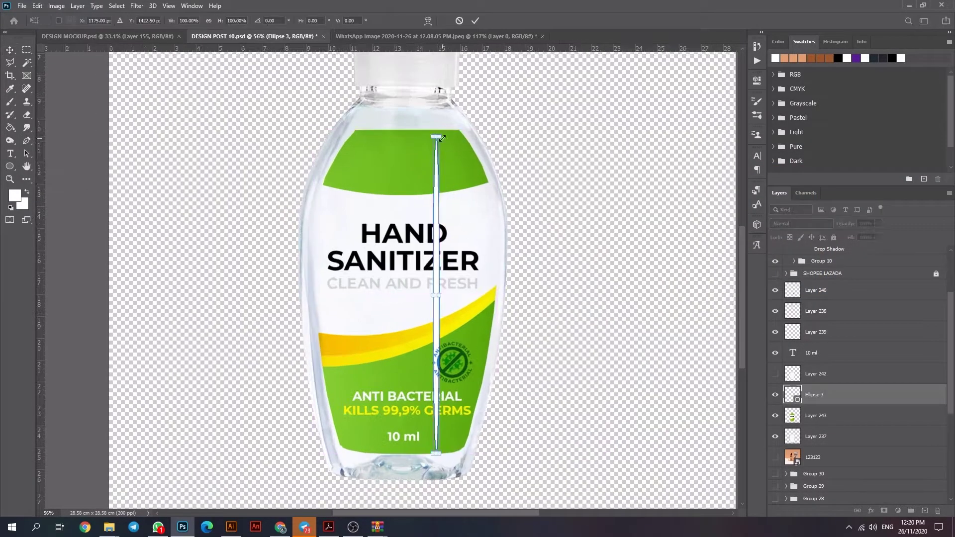
scroll(437, 302, "up", 1)
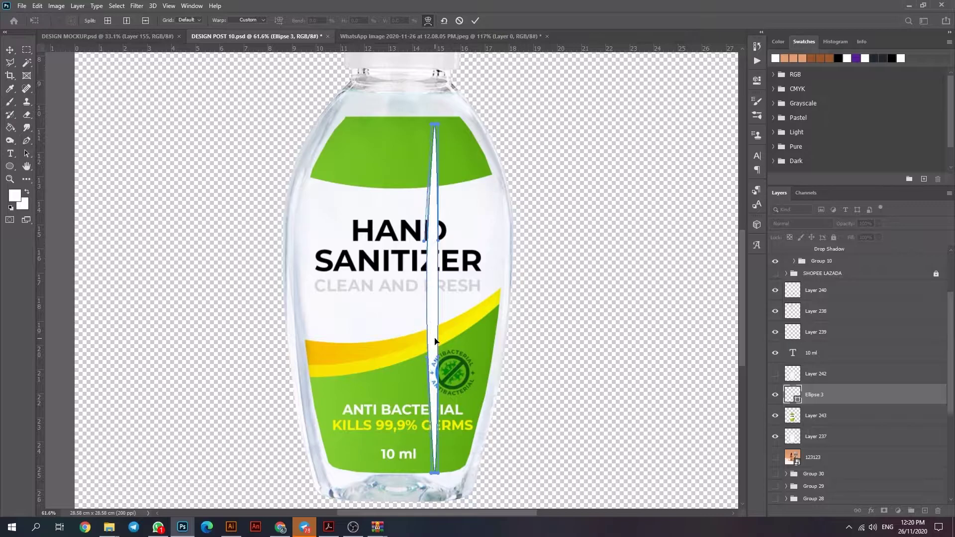
key("Return")
left_click(450, 196)
left_click_drag(430, 239, 346, 240)
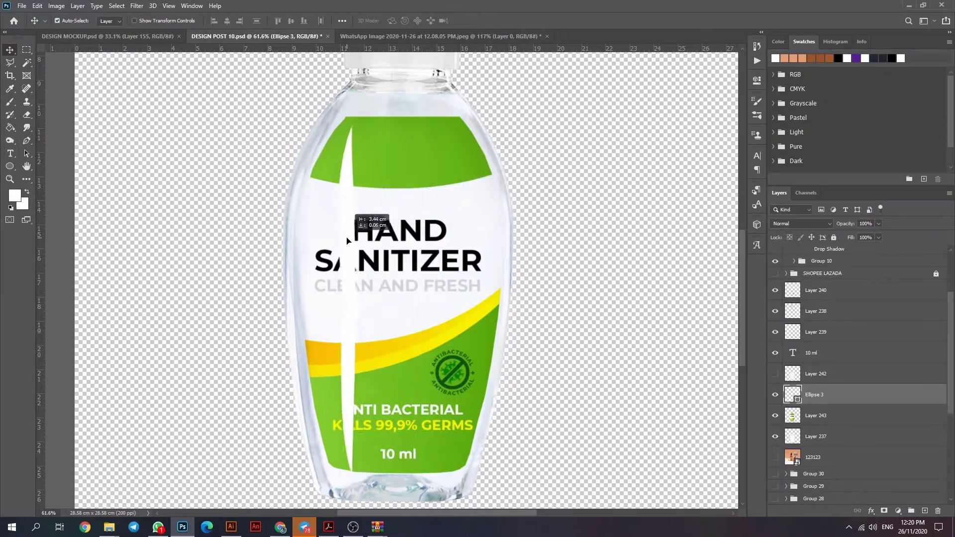
- Rasterize the stripe and soften it with Gaussian Blur
left_click(137, 5)
left_click(284, 155)
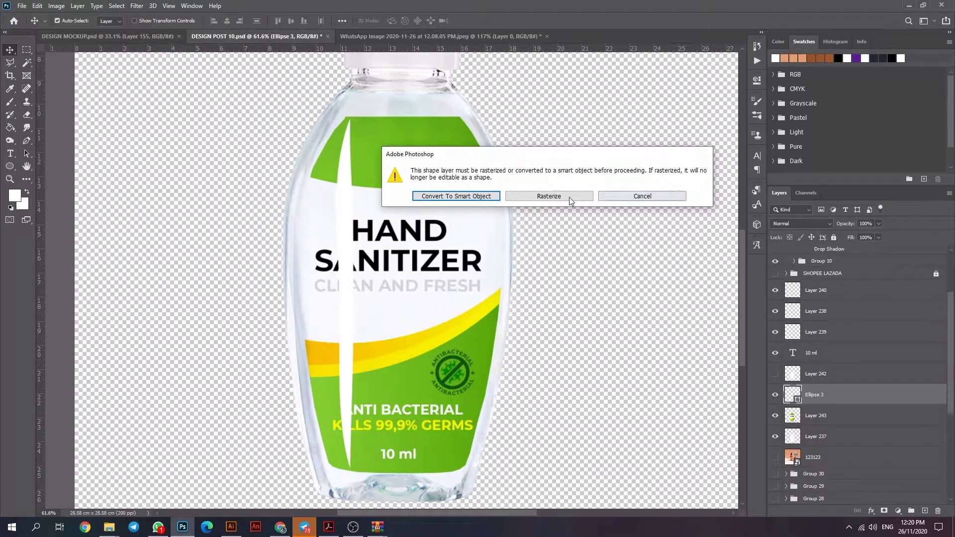
left_click(569, 197)
key("Return")
scroll(496, 259, "down", 2)
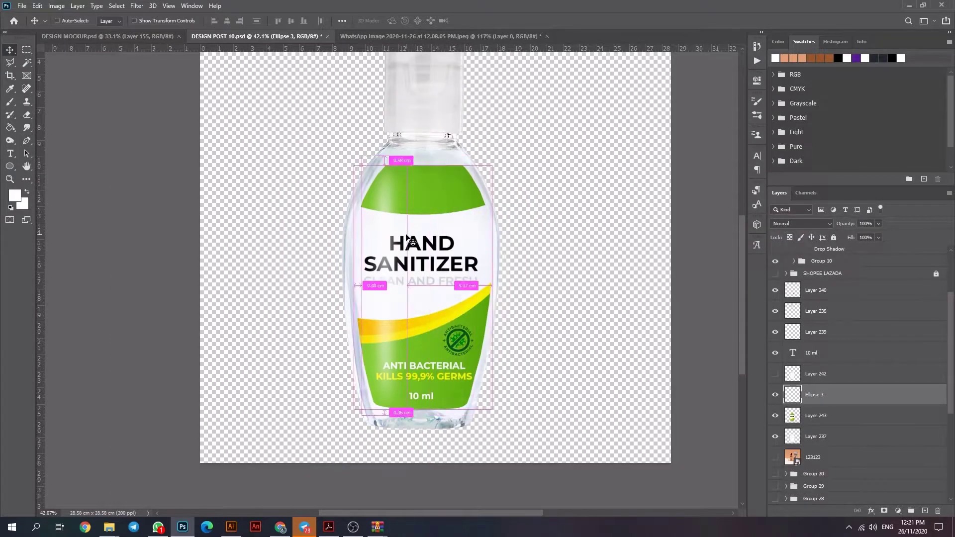
scroll(446, 260, "up", 3)
- Taper and tilt the stripe, then move it further left on the bottle
key("ctrl+t")
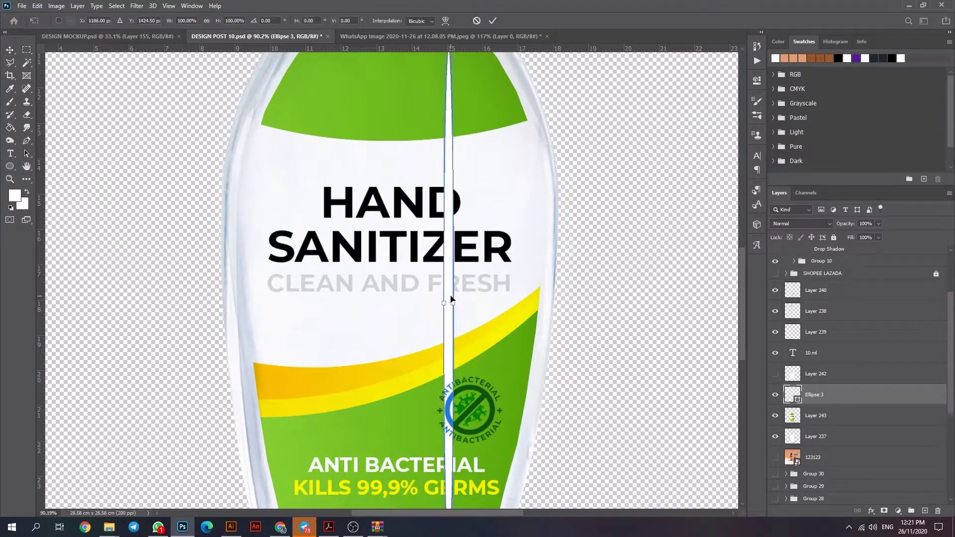
left_click_drag(431, 305, 417, 305)
key("Return")
scroll(417, 305, "down", 3)
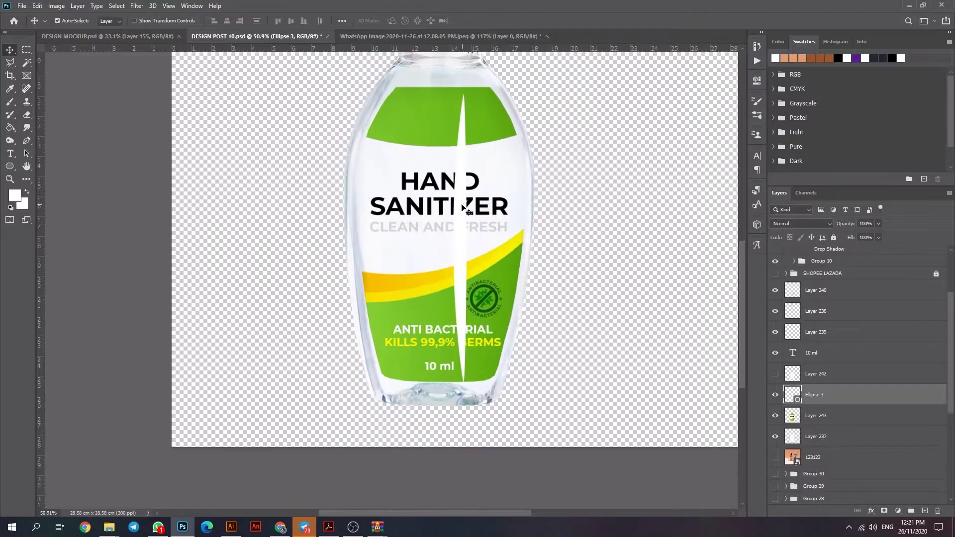
left_click_drag(458, 203, 395, 204)
- Blur the stripe again with a radius of 30
left_click(137, 6)
left_click(341, 144)
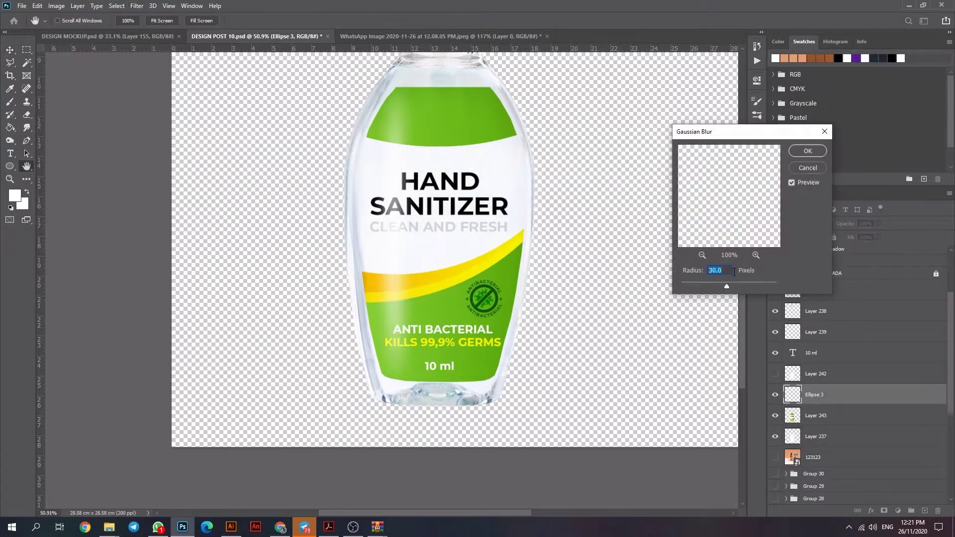
key("Return")
- Duplicate the stripe to the bottle's right side and mirror the copy
left_click_drag(445, 180, 475, 180)
right_click(475, 180)
left_click(503, 327)
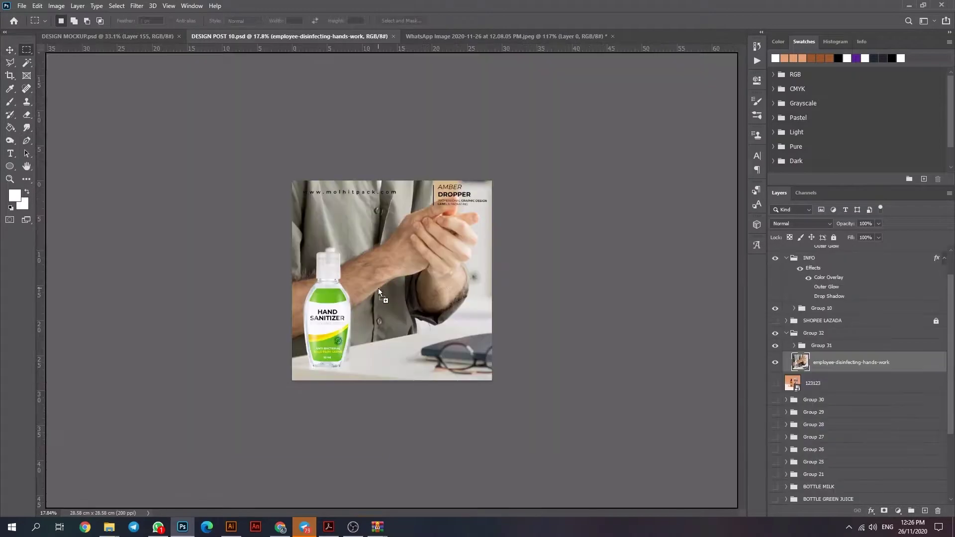
- Position and scale the mask-and-clock photo, then delete the hand-washing photo layer
left_click_drag(541, 297, 411, 273)
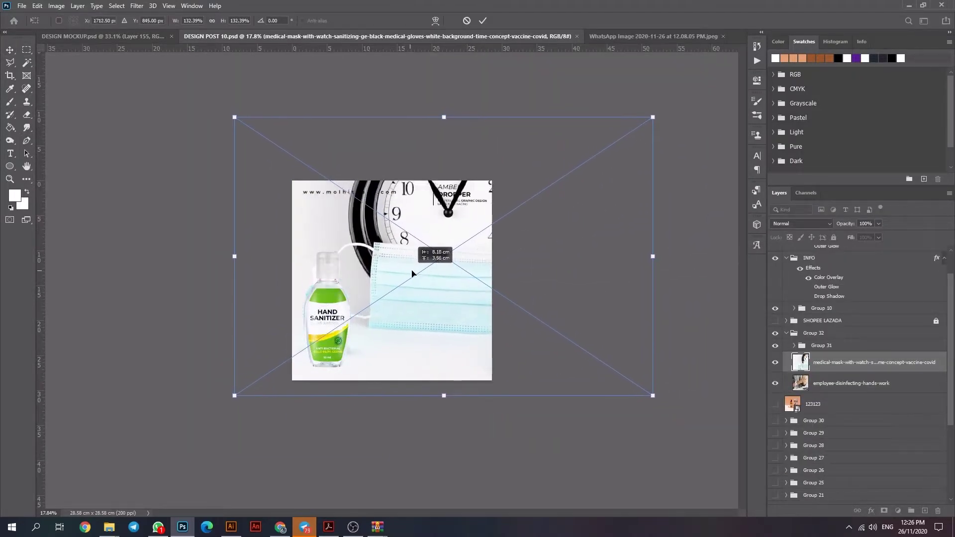
key("Return")
key("m")
key("ctrl+0")
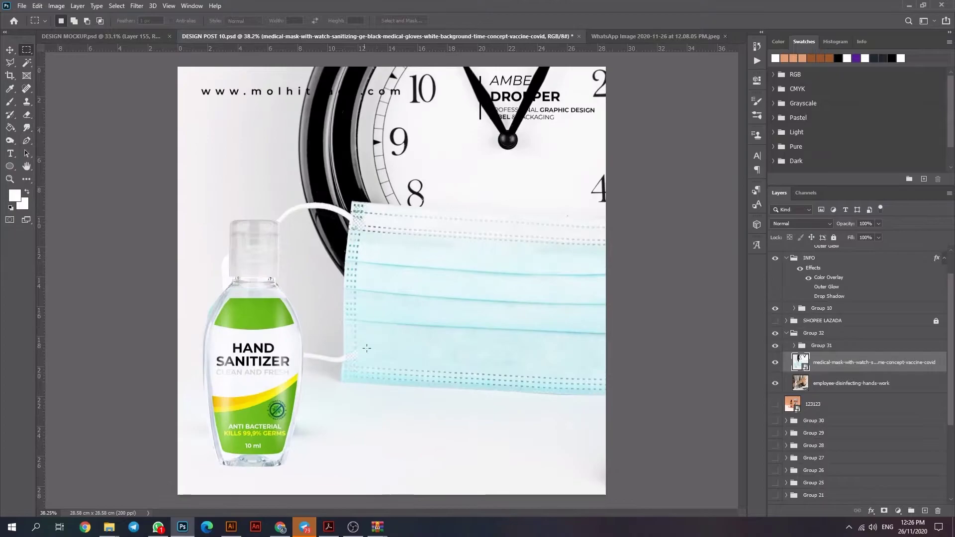
key("Delete")
- Hide the sanitizer bottle group, lasso the photo's plain bottle and Content-Aware Fill it away
key("v")
scroll(405, 351, "down", 1)
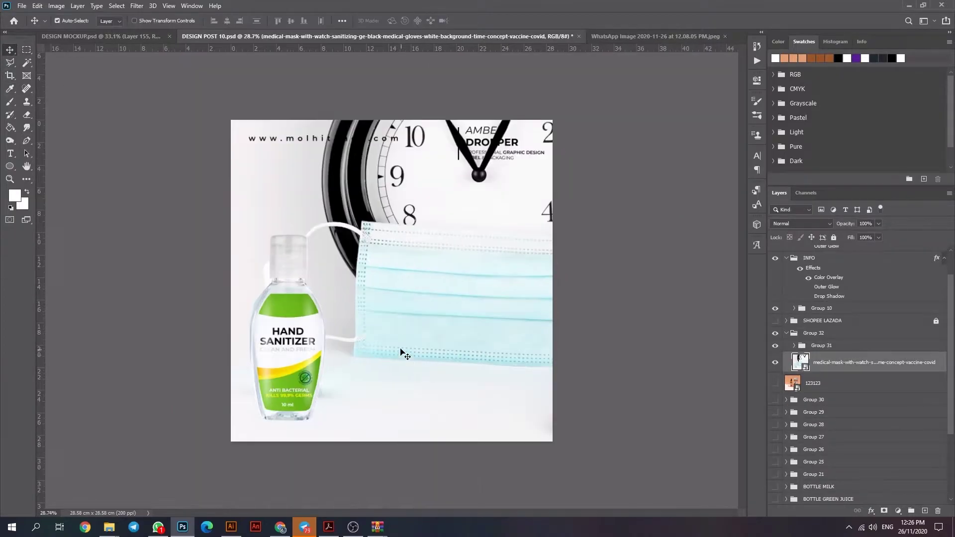
left_click(306, 309)
key("ctrl+comma")
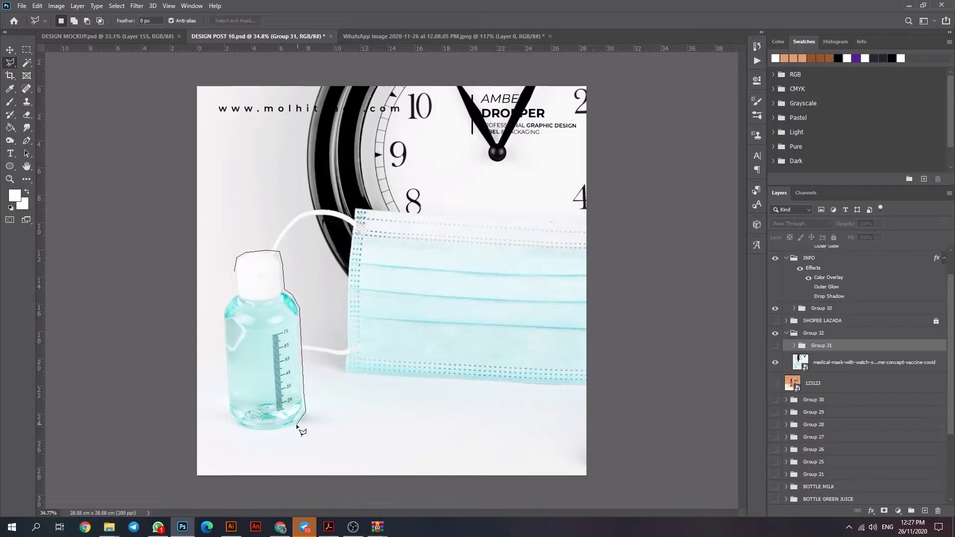
left_click(242, 287)
right_click(211, 294)
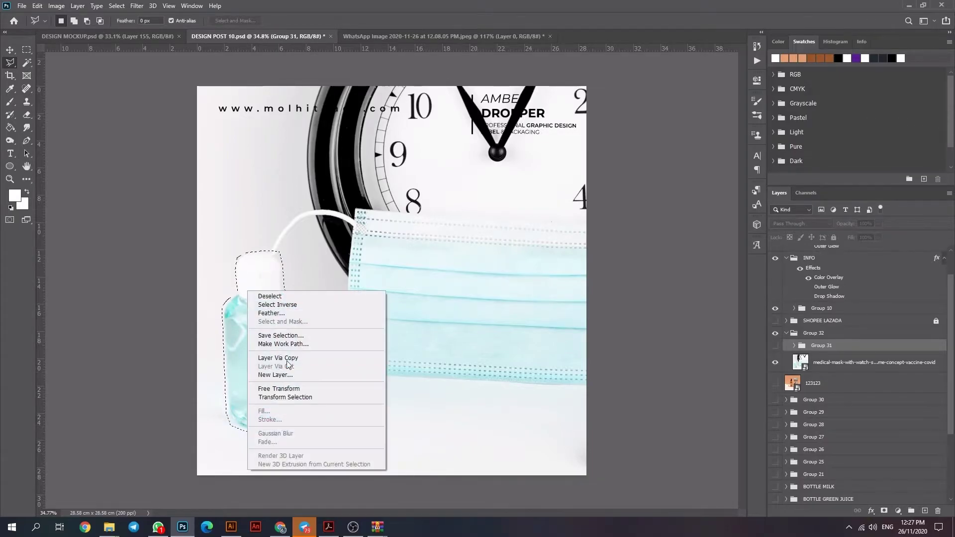
right_click(854, 362)
right_click(276, 311)
left_click(292, 428)
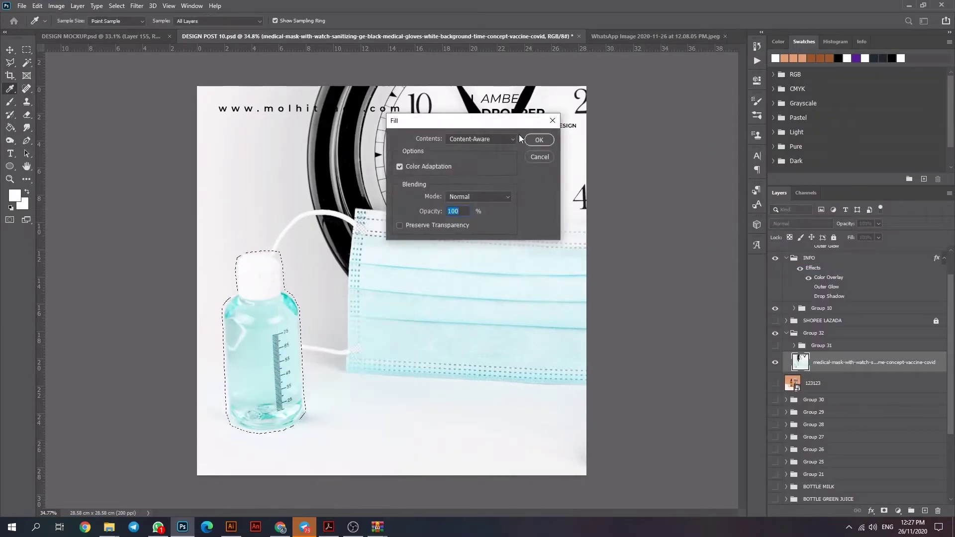
left_click(534, 136)
- Show the sanitizer bottle group again over the new background
left_click(775, 347)
key("v")
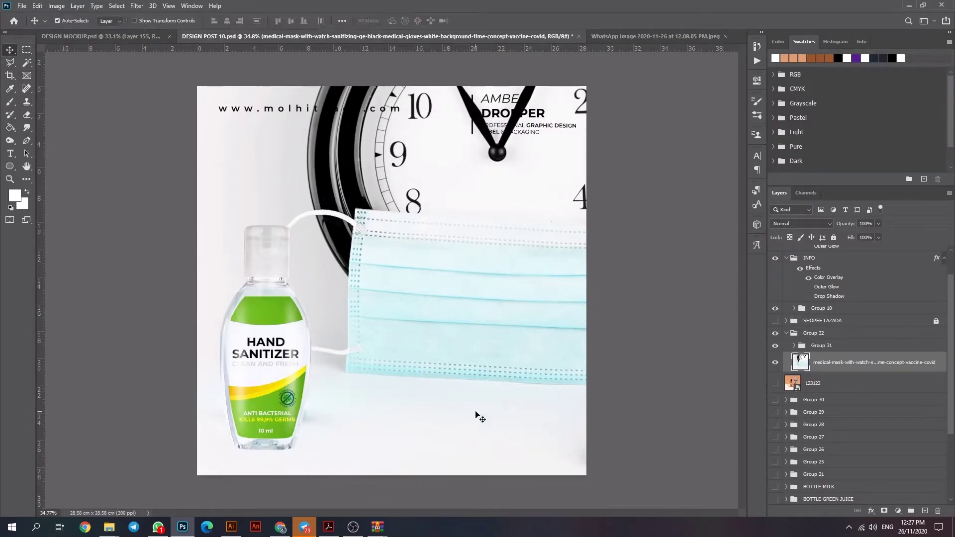
scroll(388, 393, "up", 1)
- Duplicate Group 31 and rotate the copy about 70° onto its side at lower right
left_click(818, 346)
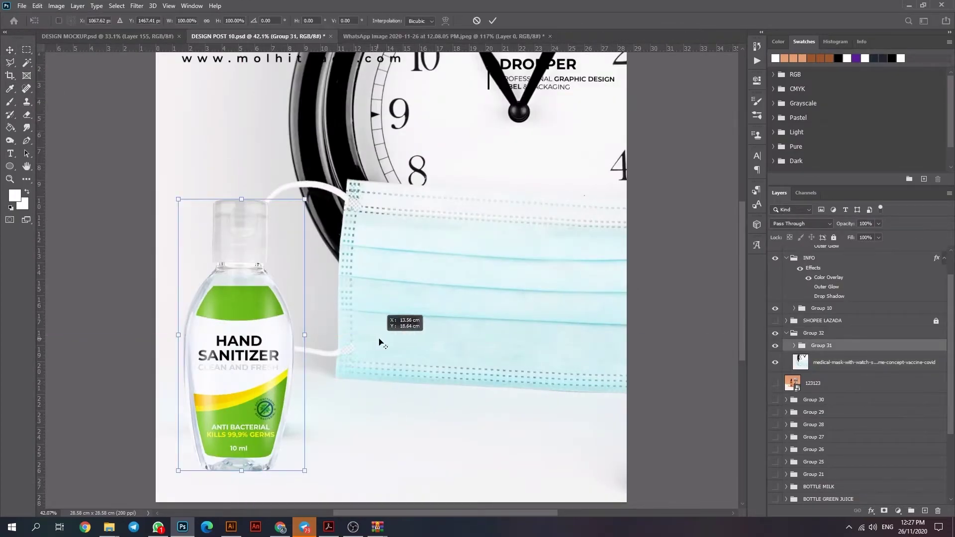
right_click(845, 345)
left_click(871, 158)
key("Return")
key("ctrl+t")
left_click_drag(238, 343, 425, 348)
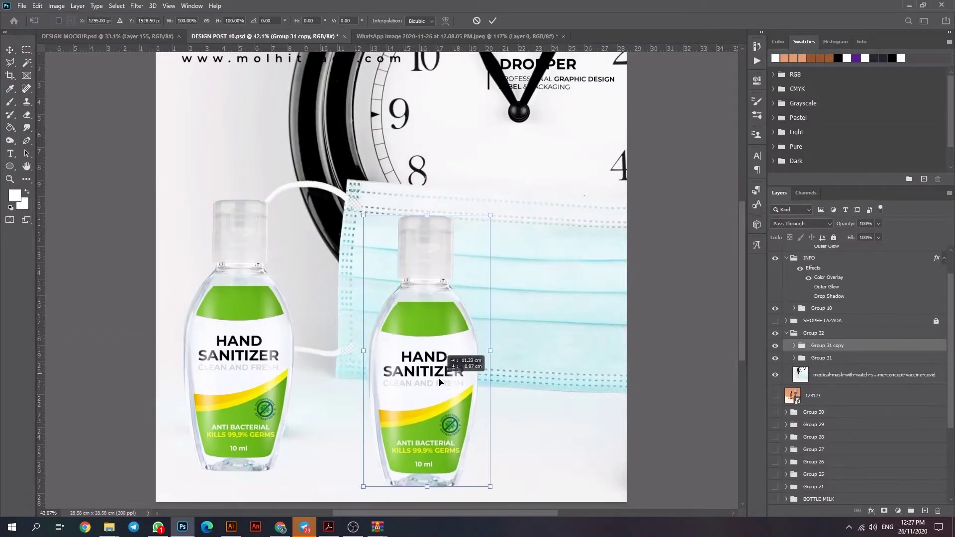
scroll(453, 246, "down", 2)
left_click_drag(457, 240, 505, 320)
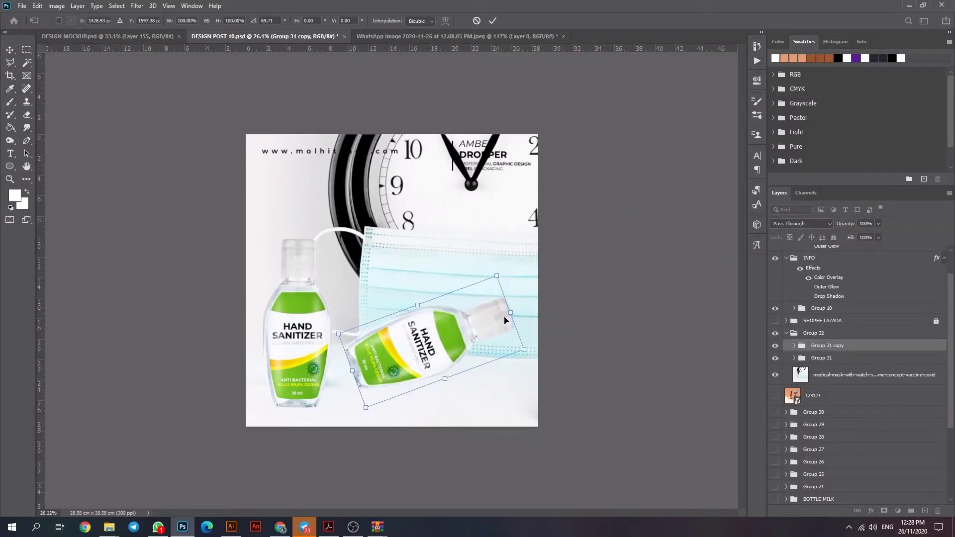
left_click_drag(439, 344, 493, 366)
left_click(492, 20)
- Shift the background photo up-left and enlarge both bottle groups slightly
left_click_drag(444, 222, 276, 205)
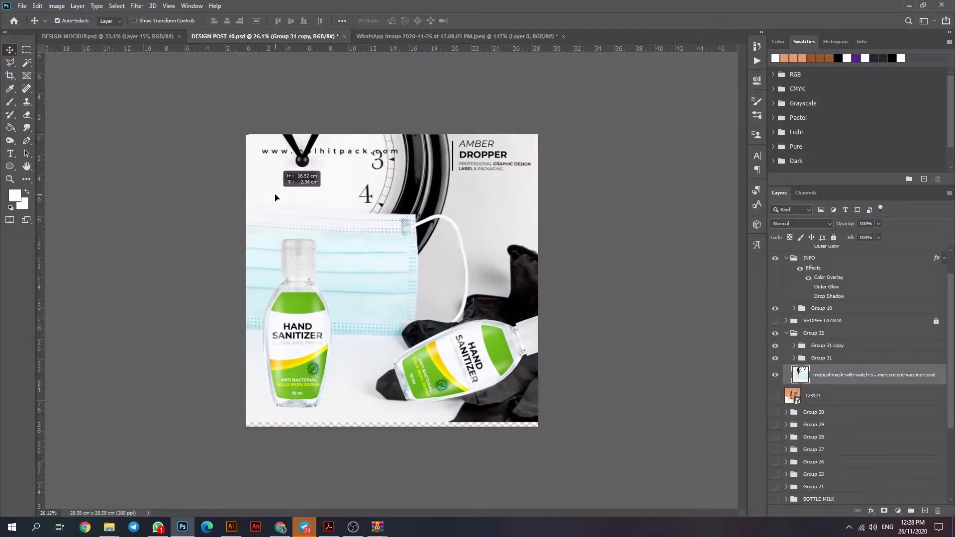
left_click(478, 336)
left_click(340, 322, "shift")
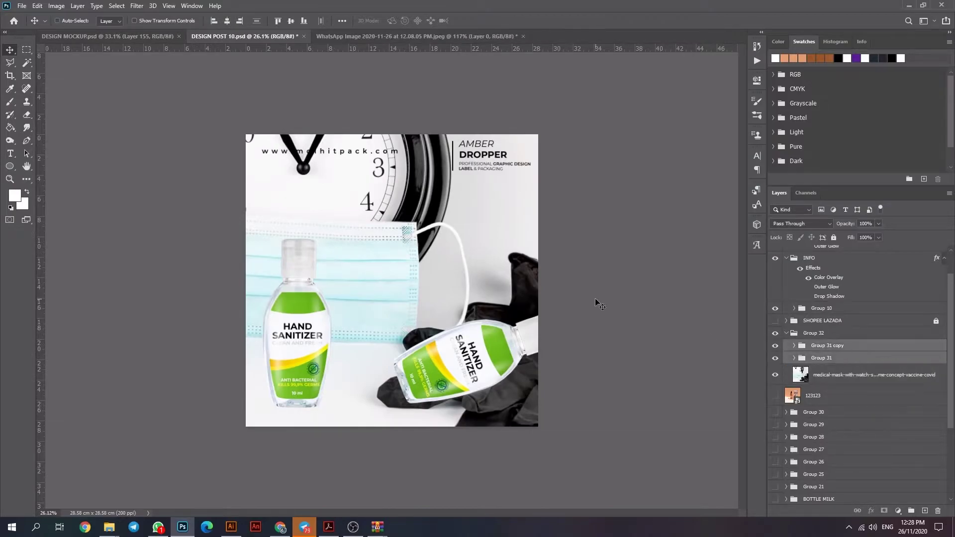
key("ctrl+t")
left_click_drag(564, 323, 594, 318)
left_click_drag(486, 362, 481, 354)
left_click(493, 22)
key("ctrl+minus")
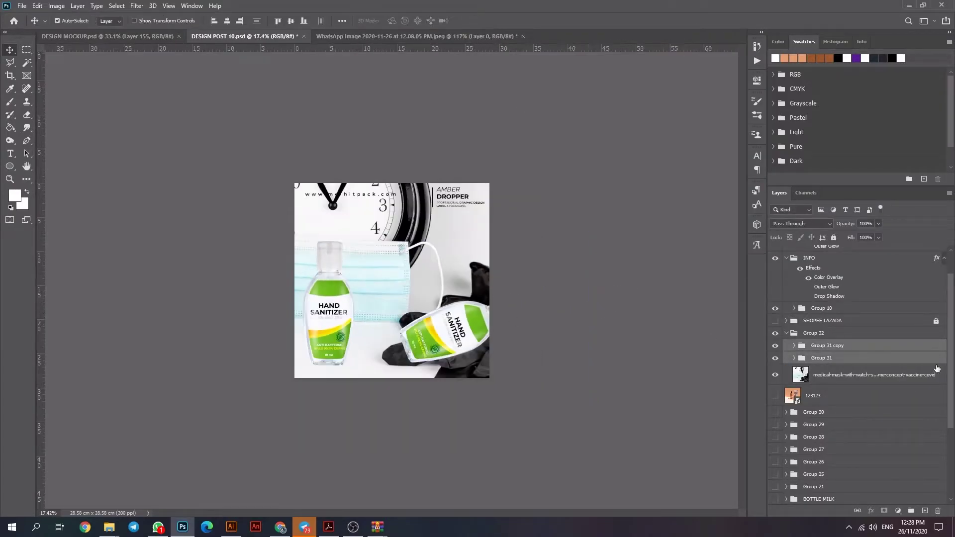
- Duplicate the left bottle group, slide the copy right and tilt it slightly
right_click(821, 357)
left_click(876, 164)
key("Return")
key("ctrl+t")
left_click_drag(343, 309, 387, 308)
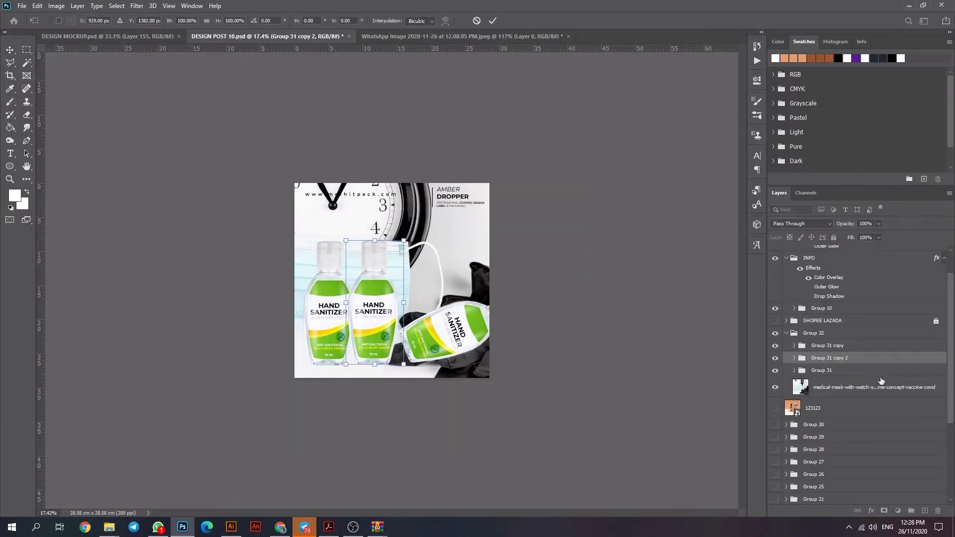
key("Return")
left_click_drag(821, 358, 821, 377)
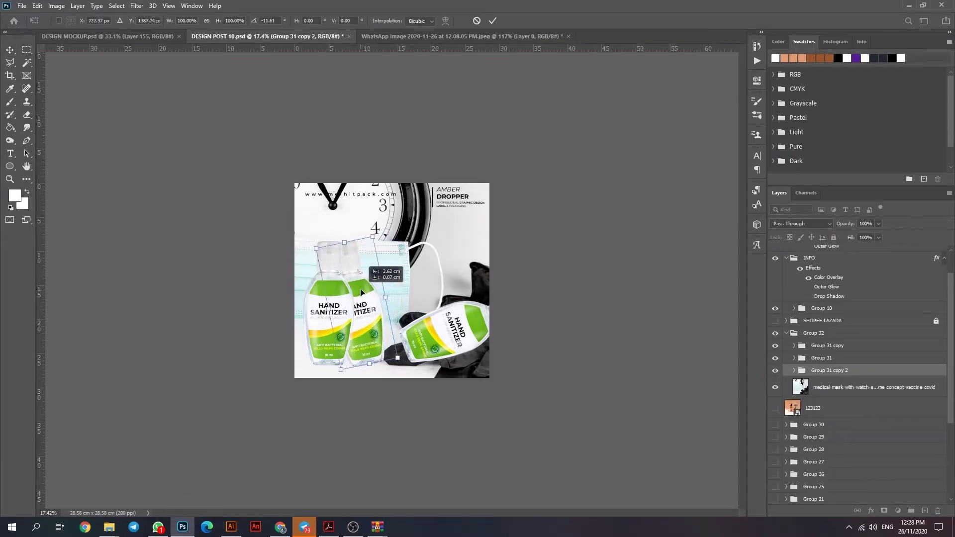
key("ctrl+plus")
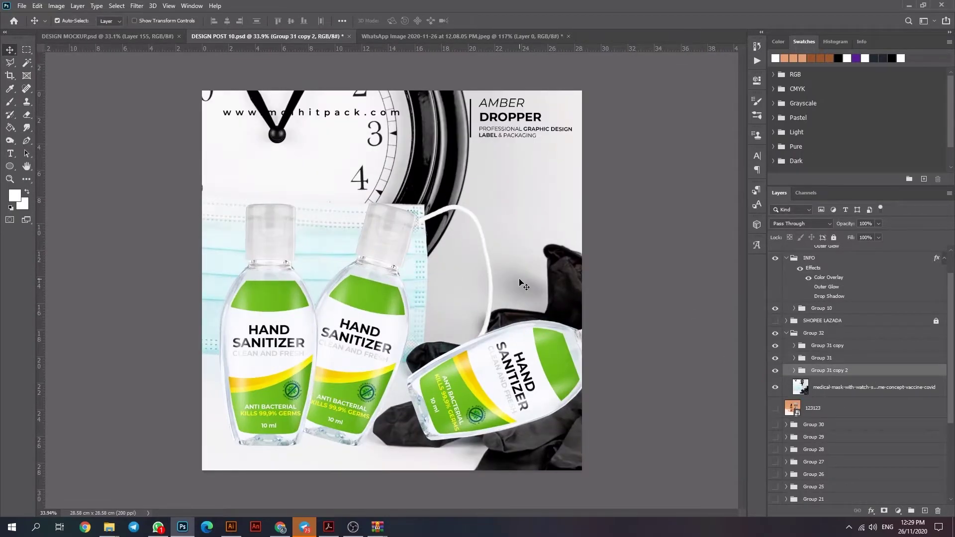
- Duplicate Group 31, merge one bottle's layers into Layer 240, and move it into Group 32
left_click(872, 360)
right_click(842, 366)
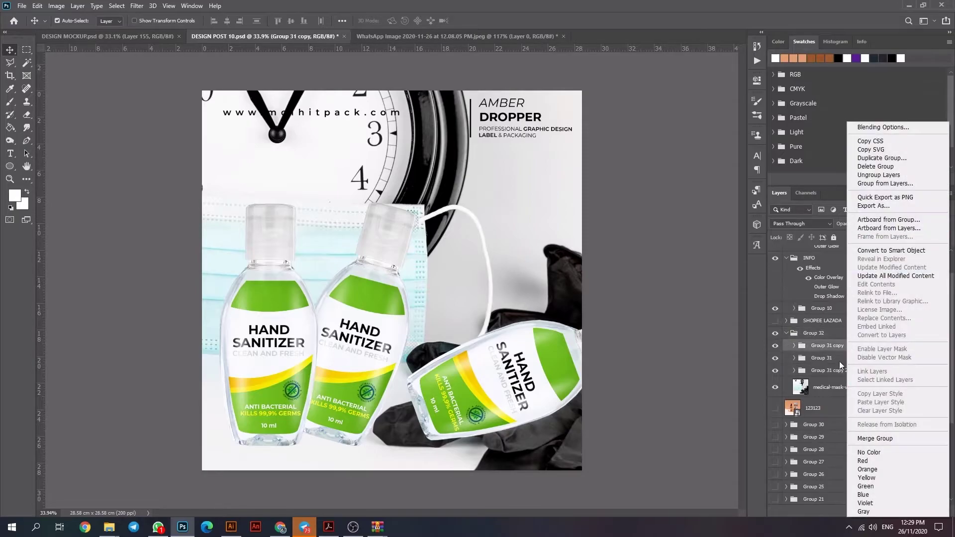
left_click(876, 164)
key("Return")
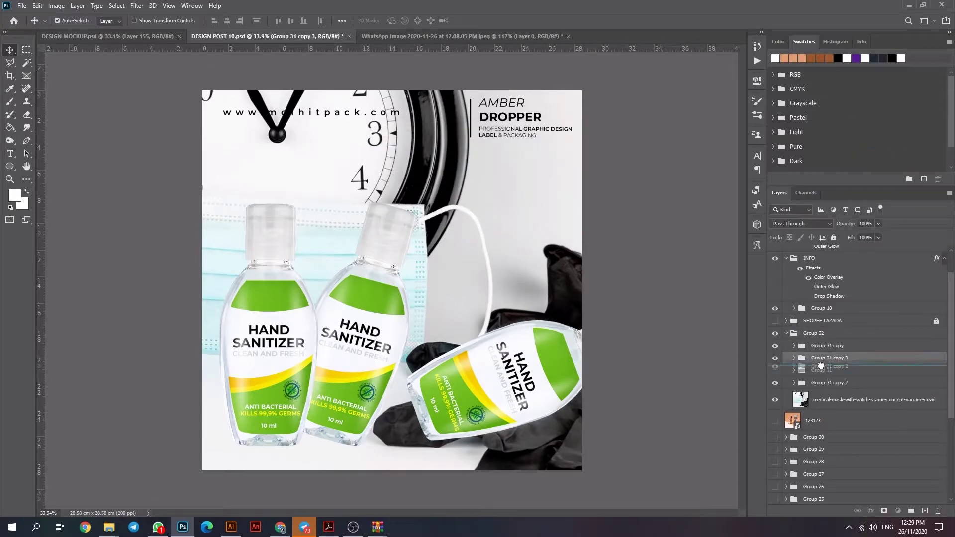
left_click(868, 370)
scroll(777, 314, "down", 3)
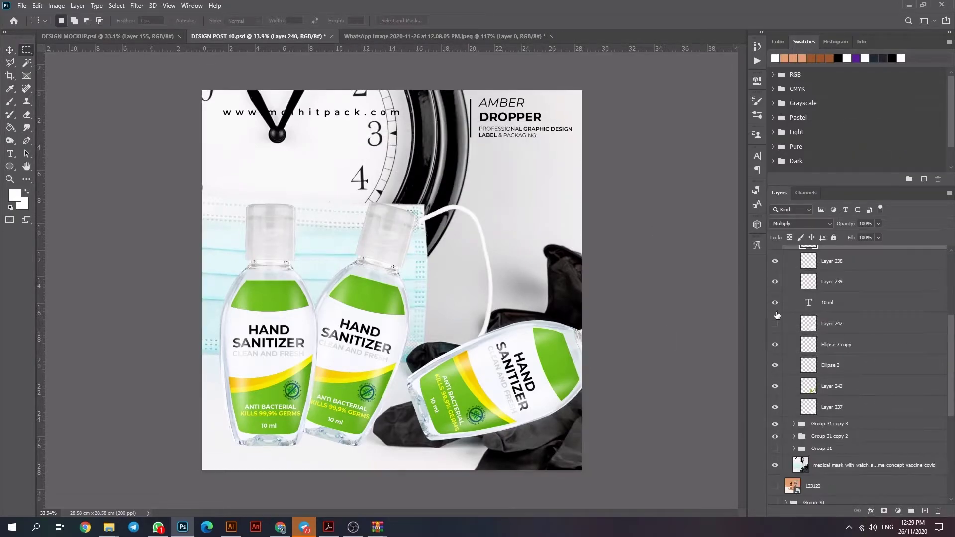
left_click(835, 323, "shift")
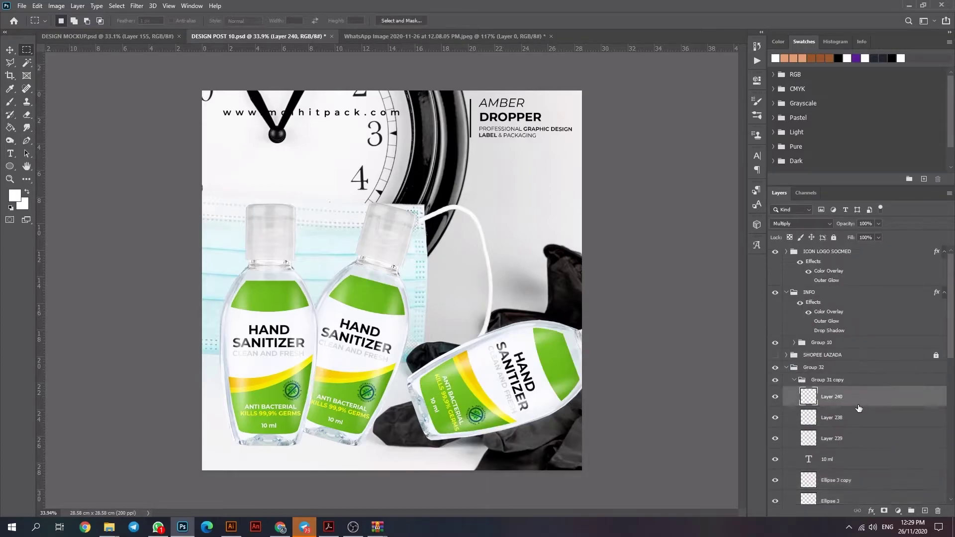
right_click(856, 298)
left_click(780, 391)
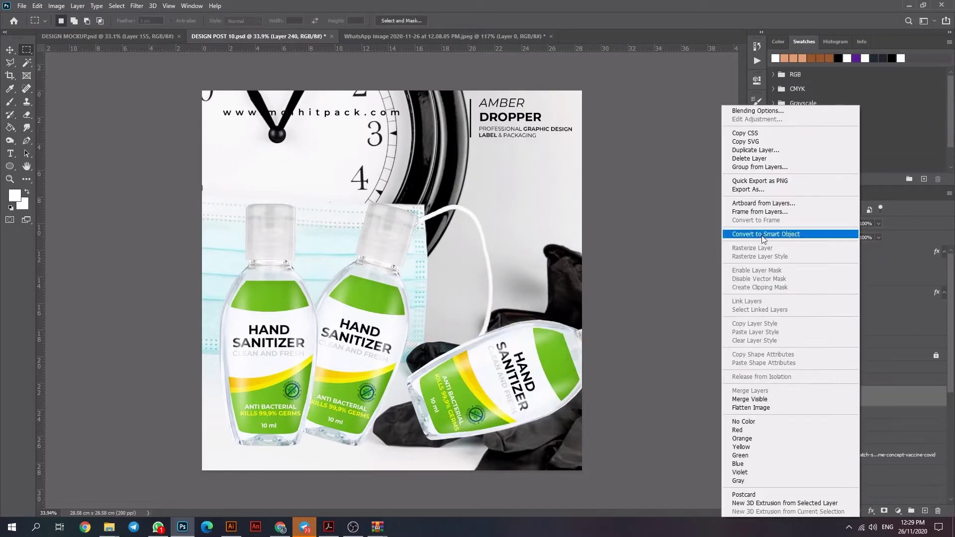
left_click_drag(849, 380, 851, 393)
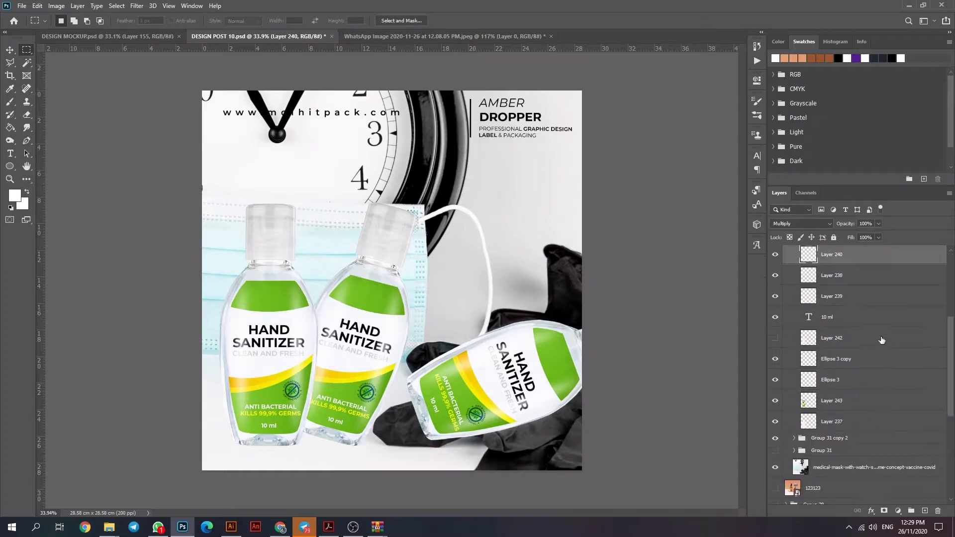
- Merge the remaining two bottles into single layers and open one bottle's Layer Style
scroll(863, 332, "down", 2)
right_click(862, 332)
left_click(779, 391)
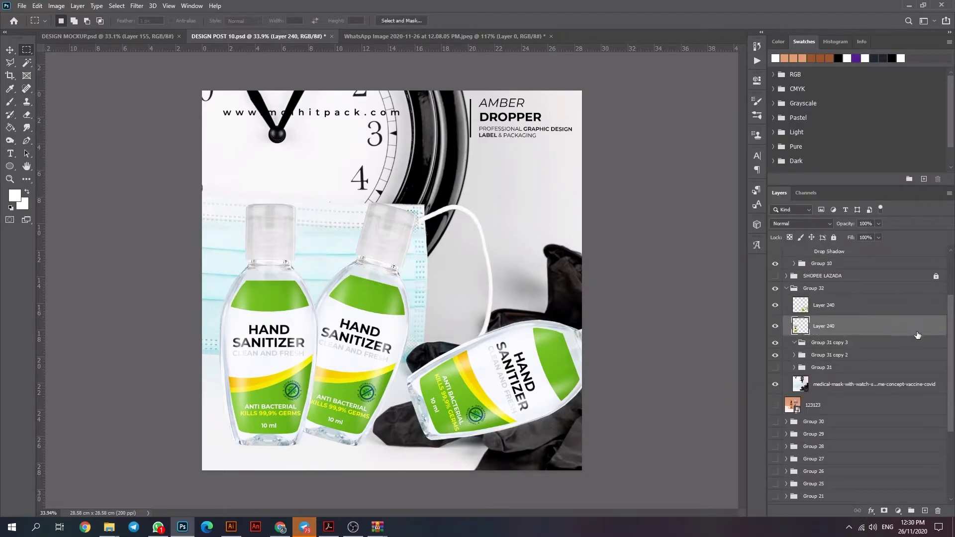
left_click(862, 344)
scroll(861, 346, "down", 2)
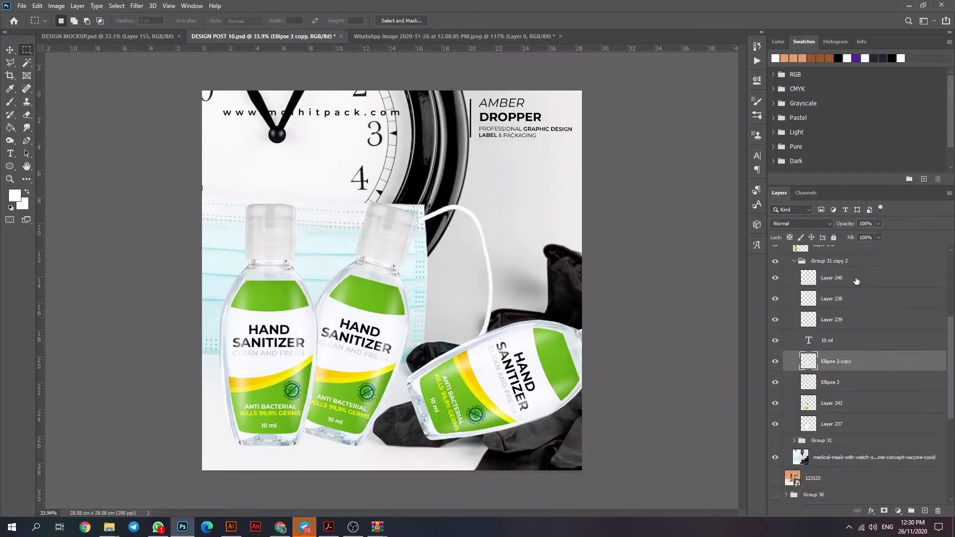
left_click(865, 308, "shift")
right_click(866, 308)
left_click(786, 426)
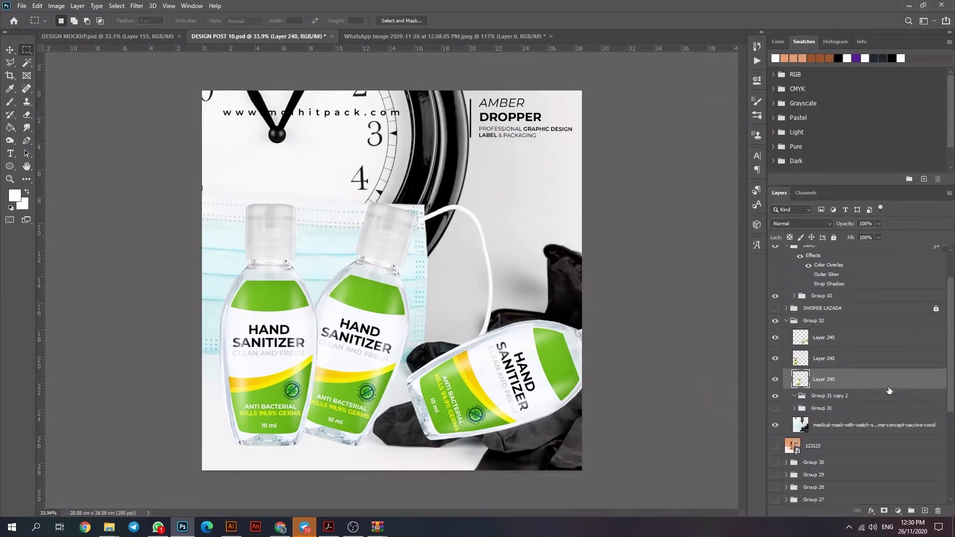
left_click(820, 320)
double_click(845, 338)
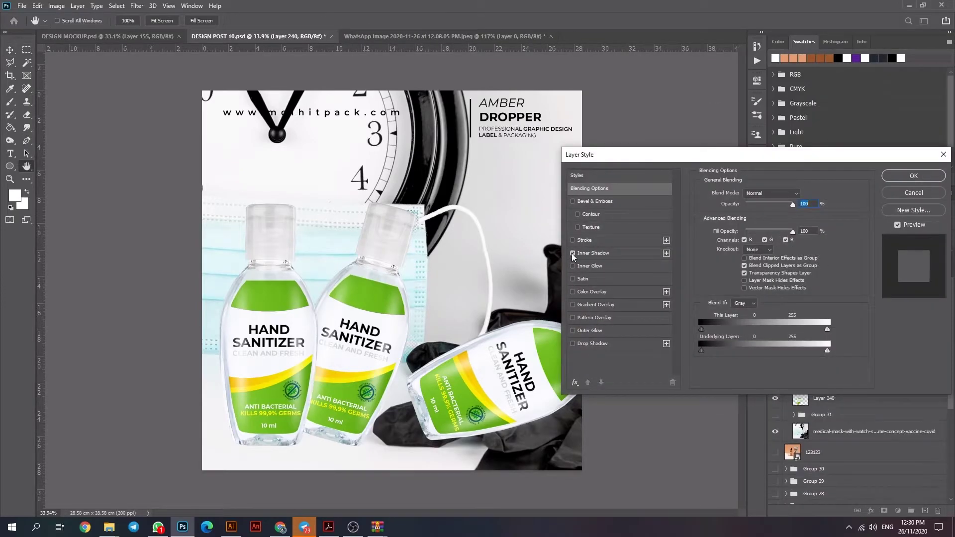
- Give the bottle layer a 63% opacity Inner Shadow and a smaller, softer Satin effect
left_click(593, 252)
left_click_drag(766, 155, 790, 159)
left_click_drag(804, 212, 808, 211)
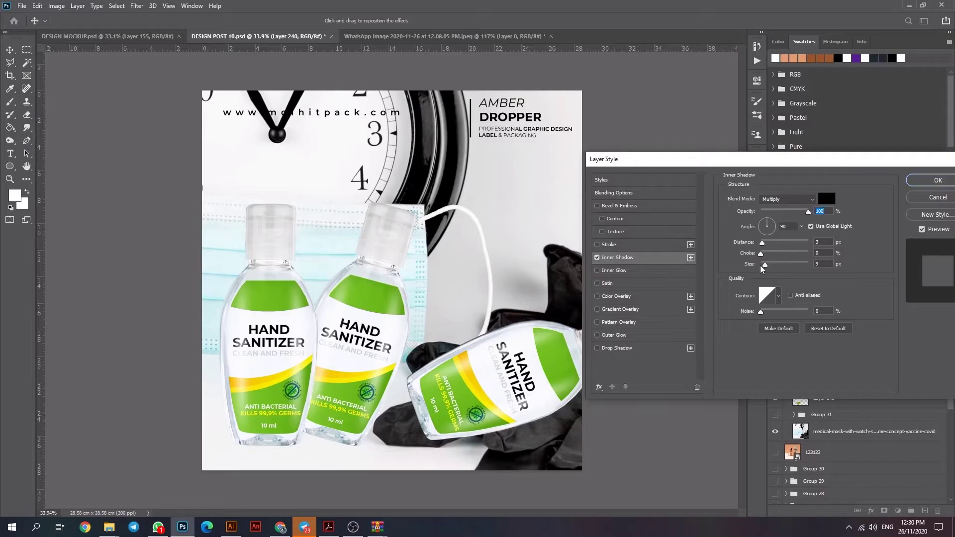
mouse_move(765, 264)
left_mouse_down()
mouse_move(774, 264)
mouse_move(765, 256)
mouse_move(780, 265)
left_mouse_up()
left_click_drag(808, 212, 767, 218)
left_click(596, 283)
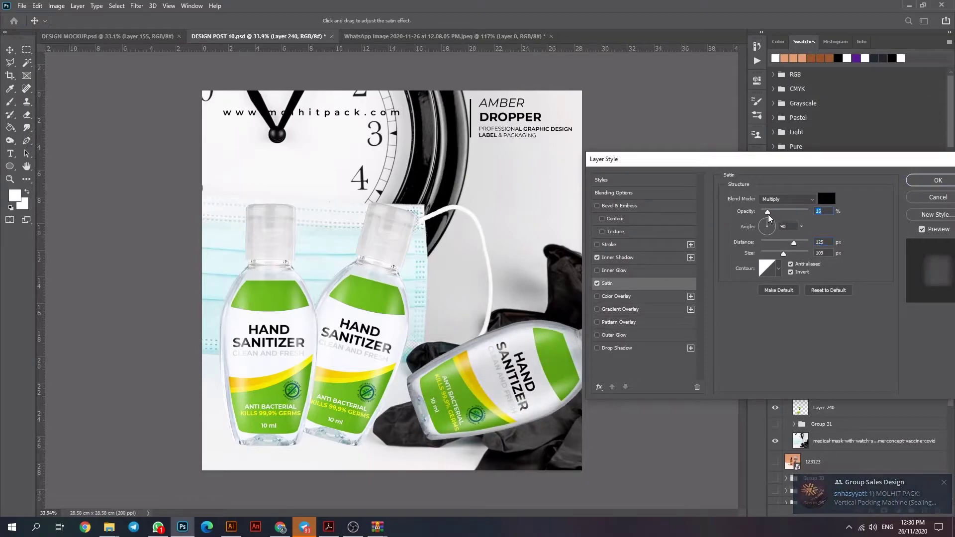
left_click_drag(783, 254, 771, 255)
key("Return")
- Try an Inner Glow on another bottle layer, discard it, and save the document
scroll(591, 328, "down", 3)
scroll(591, 323, "up", 2)
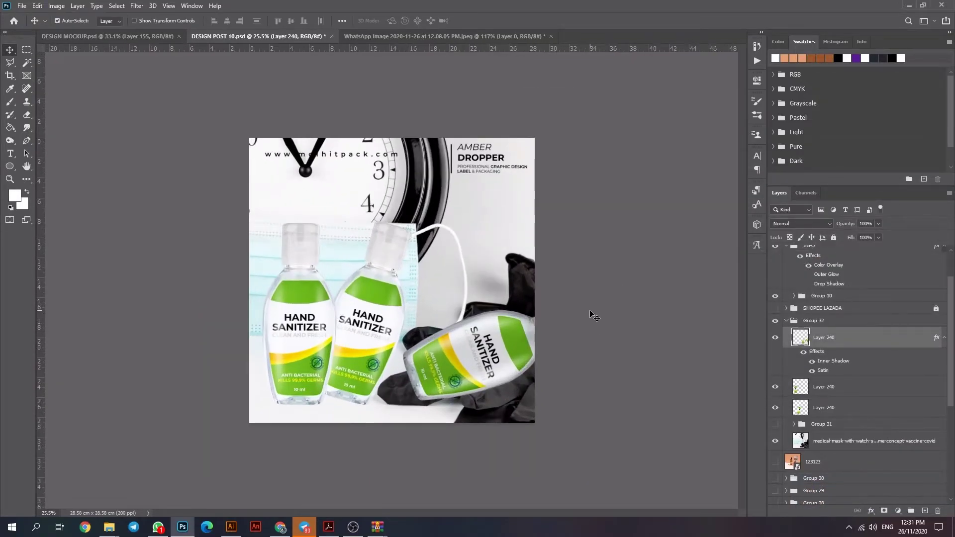
double_click(871, 337)
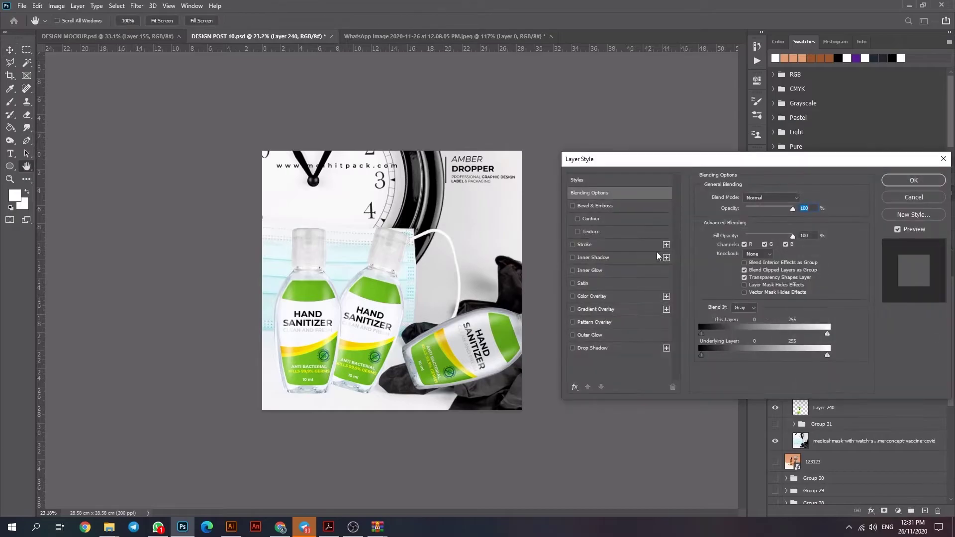
left_click(597, 283)
left_click(631, 259)
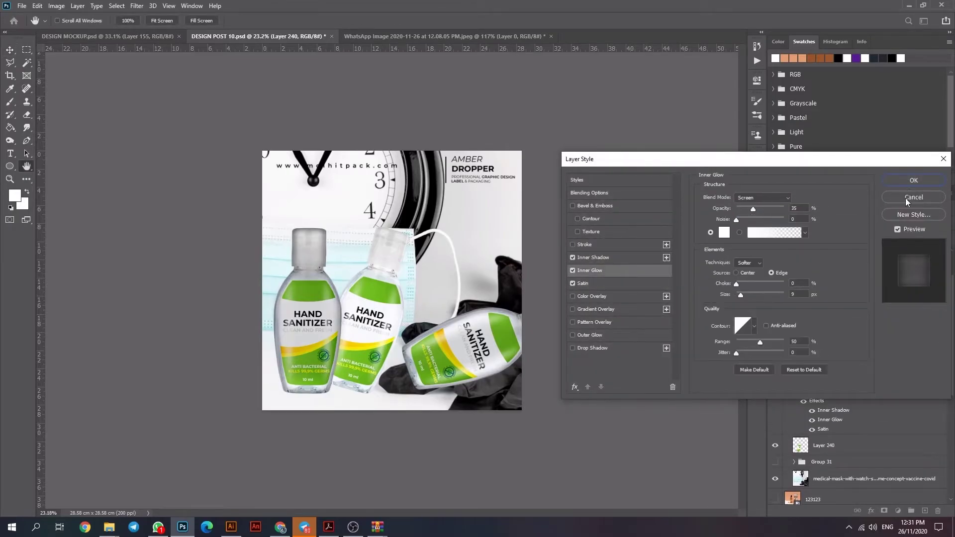
left_click(913, 197)
scroll(393, 279, "up", 3)
key("ctrl+s")
- Duplicate the Layer 240 bottle as Layer 244 and move it below both bottle layers
scroll(223, 425, "down", 3)
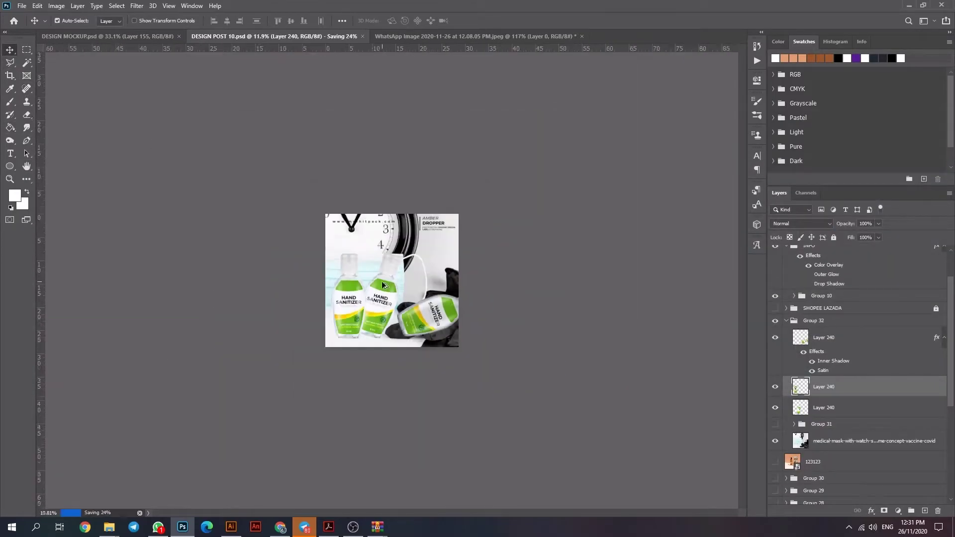
scroll(224, 425, "up", 2)
left_click(10, 166)
key("v")
left_click(862, 407)
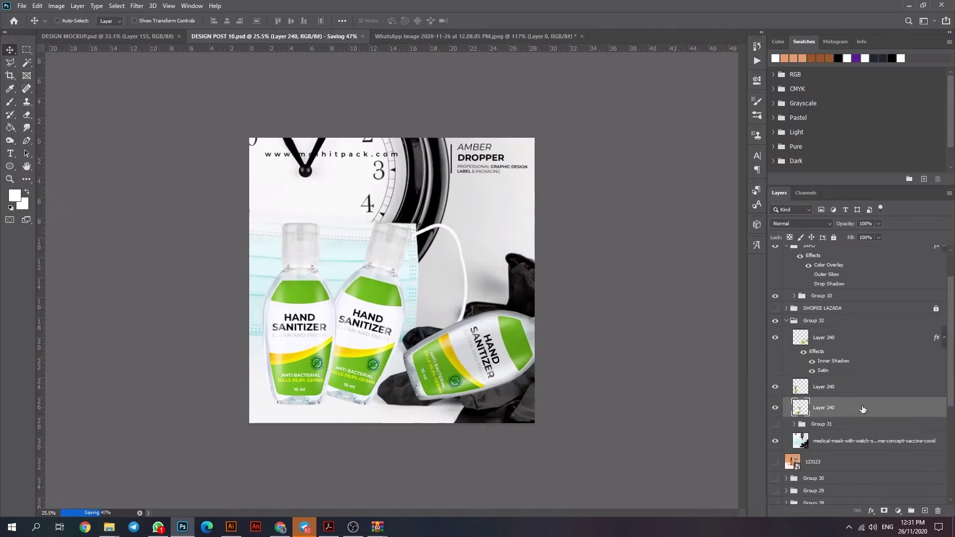
left_click(863, 395)
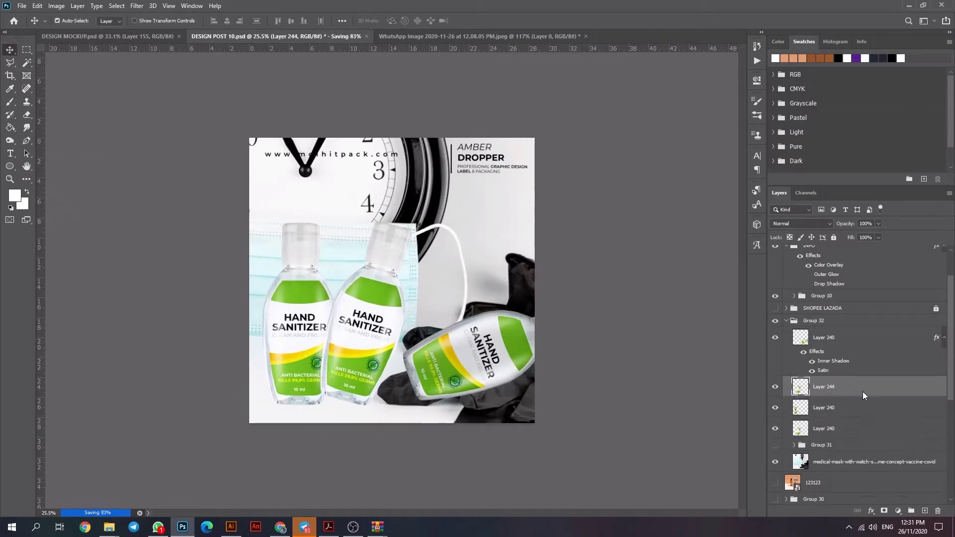
key("ctrl+j")
key("ctrl")
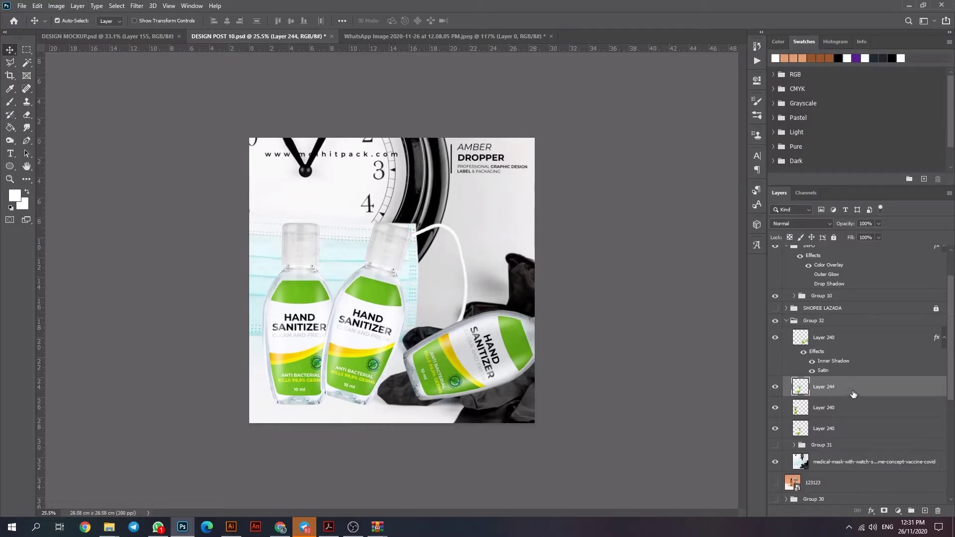
left_click_drag(842, 406, 841, 436)
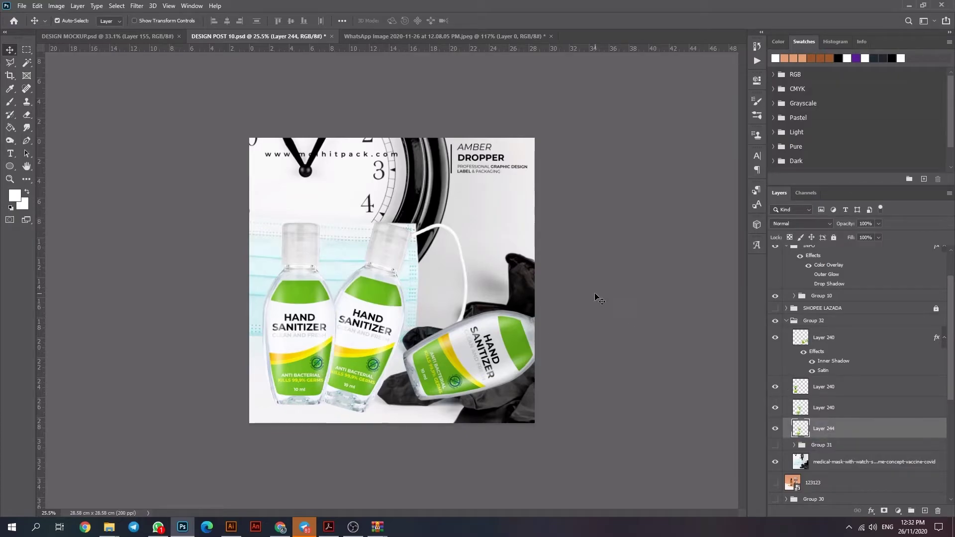
- Give Layer 244 a black Color Overlay to make a bottle silhouette
double_click(851, 433)
left_click(592, 297)
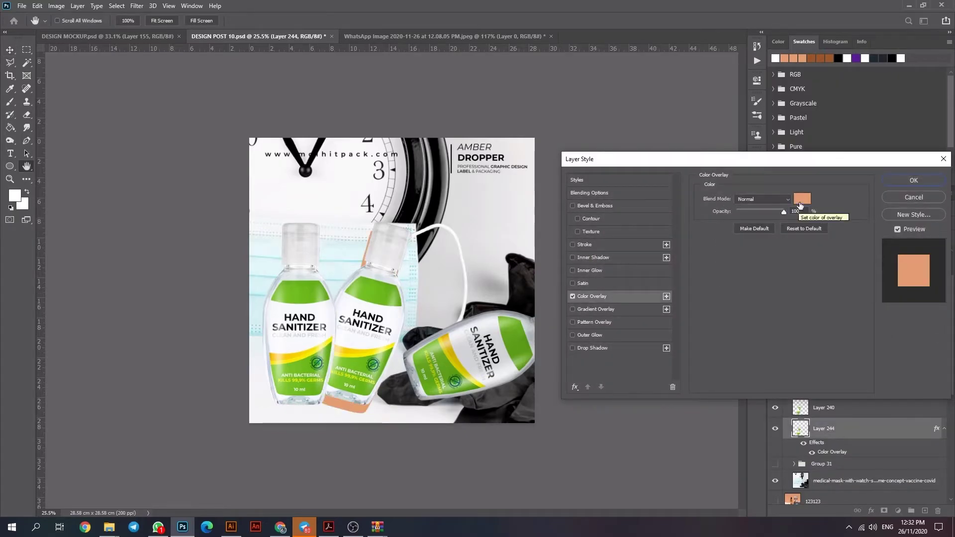
left_click(801, 198)
key("Return")
key("Return")
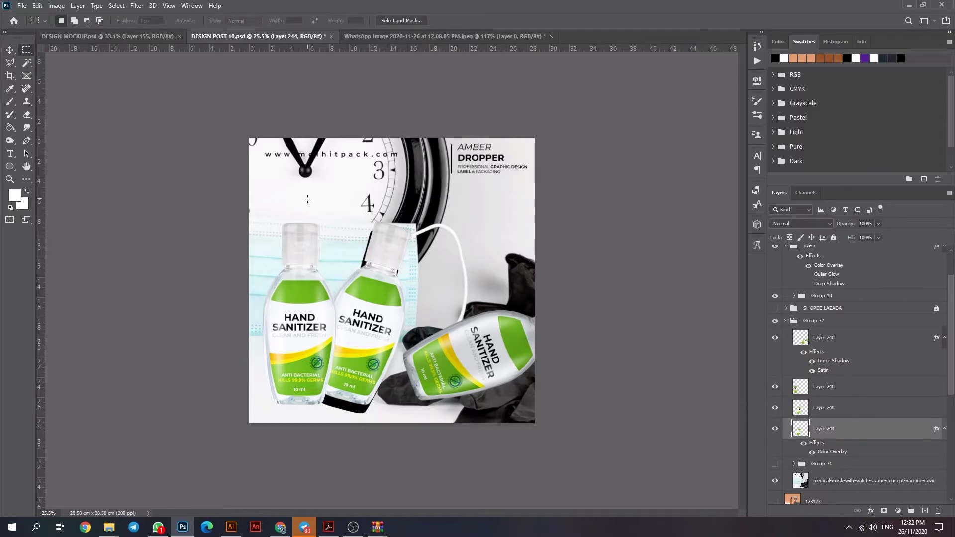
- Rasterize the silhouette's layer style, abandon the Gaussian Blur, and delete Layer 244
left_click_drag(307, 199, 432, 327)
right_click(383, 289)
right_click(853, 428)
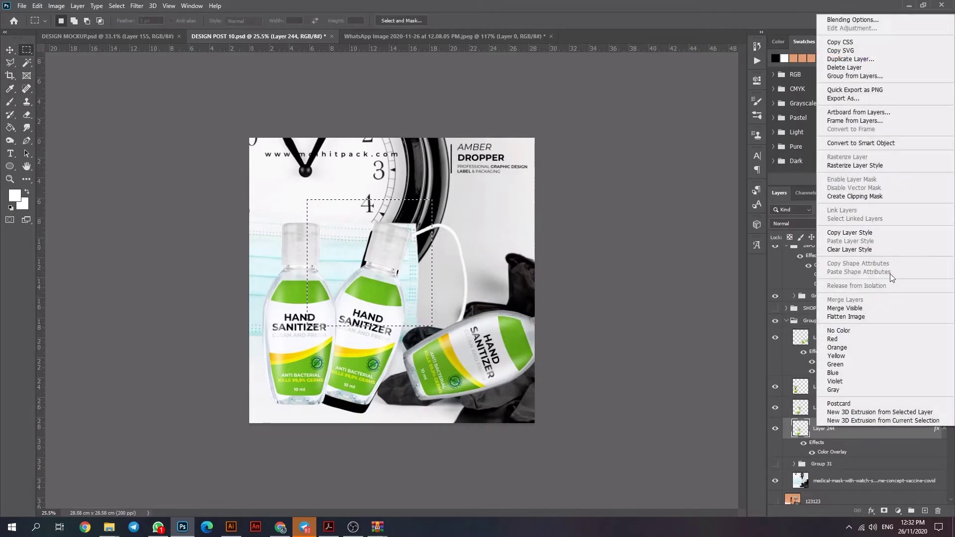
left_click(852, 166)
left_click(136, 5)
mouse_move(142, 118)
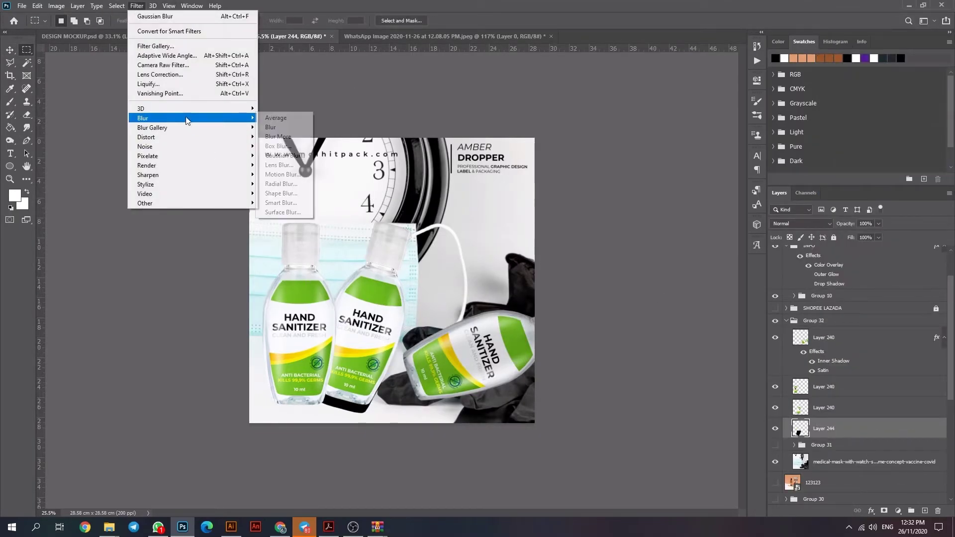
left_click(279, 174)
left_click(808, 167)
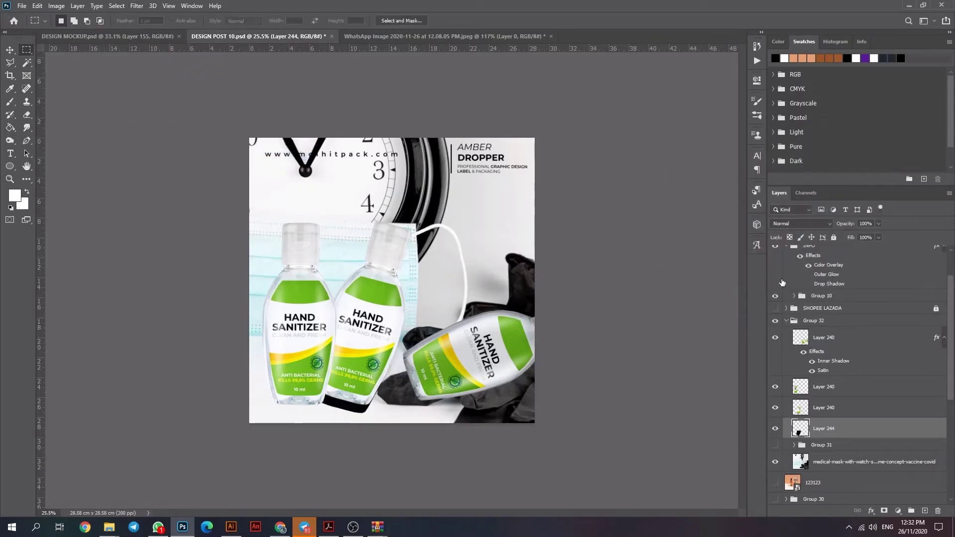
key("Delete")
- Draw a thin black ellipse, Ellipse 4, under the standing bottles and place it below the bottle layers
right_click(10, 166)
left_click(49, 187)
left_click_drag(271, 401, 391, 408)
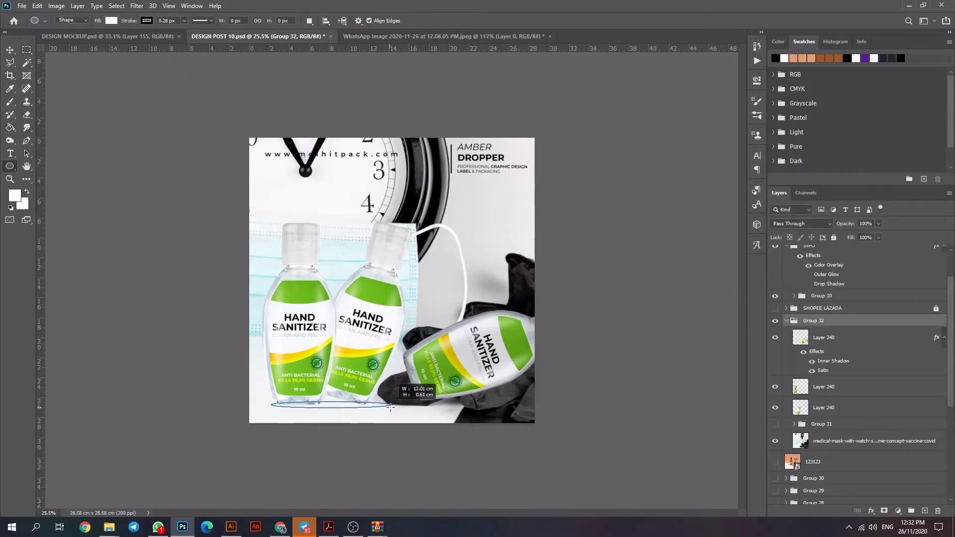
left_click(646, 155)
left_click(145, 20)
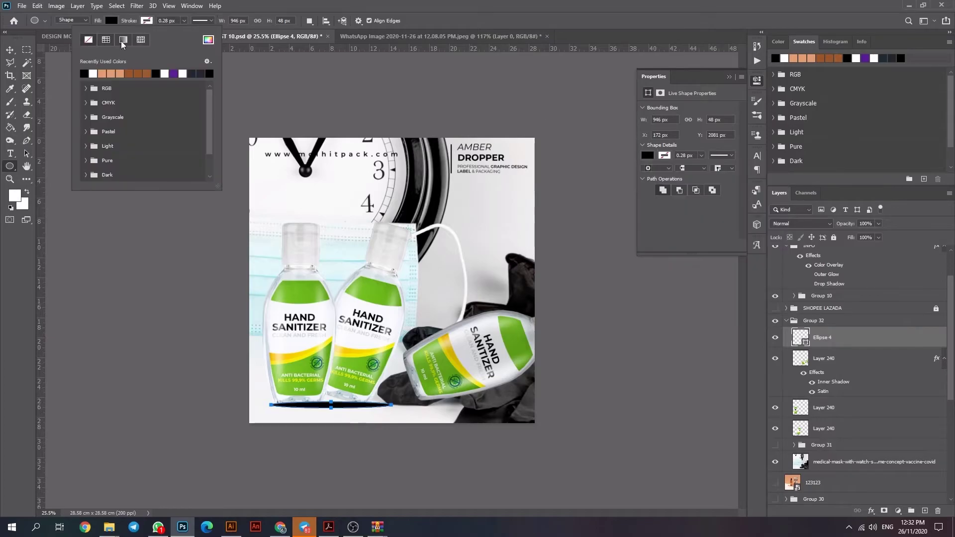
key("Escape")
left_click(10, 50)
left_click_drag(823, 338, 834, 433)
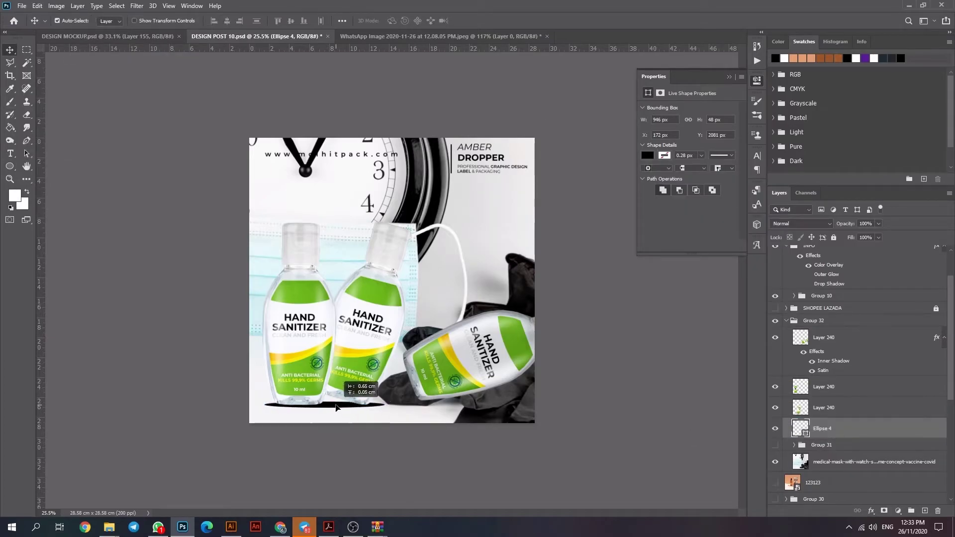
key("ctrl+t")
key("Return")
- Soften Ellipse 4 with a Gaussian Blur, then move Group 31 to the top
scroll(314, 420, "up", 3)
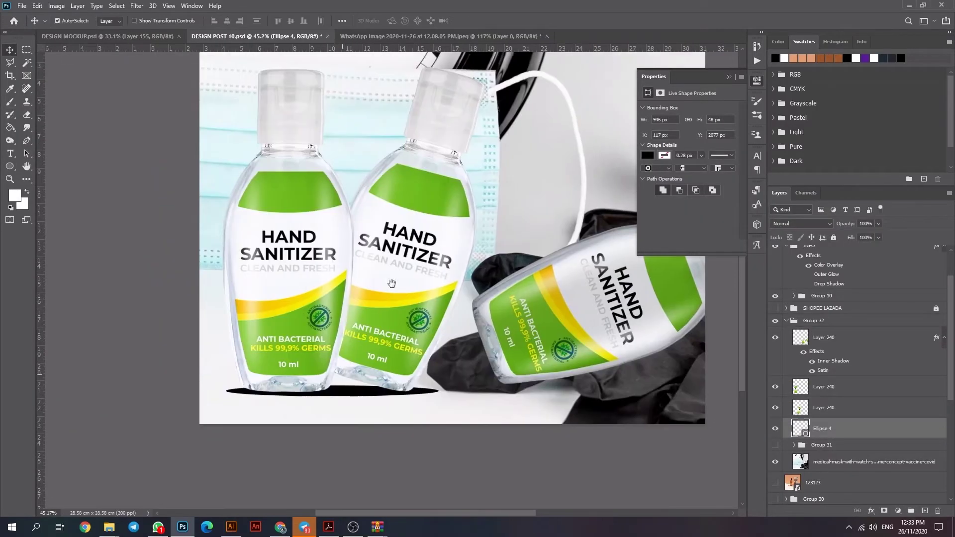
left_click(137, 5)
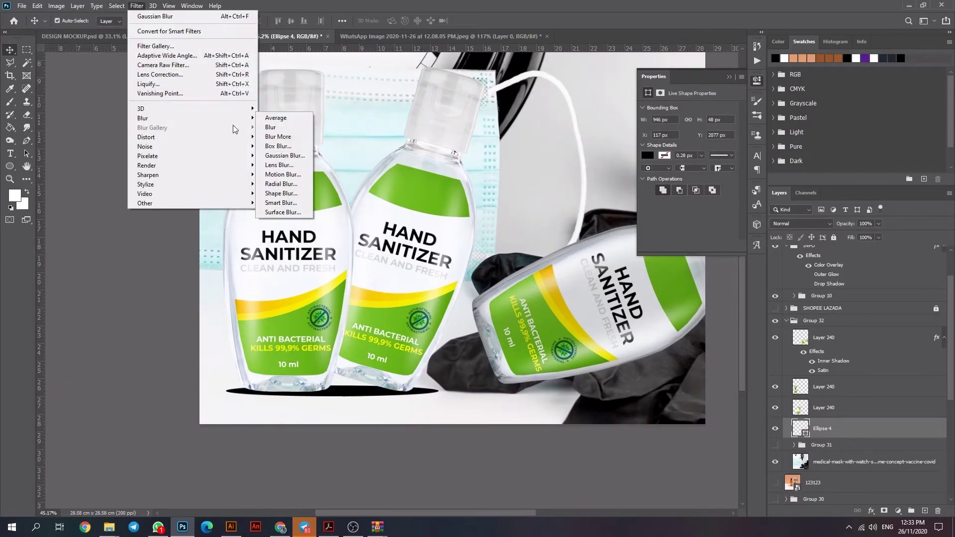
left_click(278, 156)
left_click(547, 195)
left_click_drag(716, 282, 726, 287)
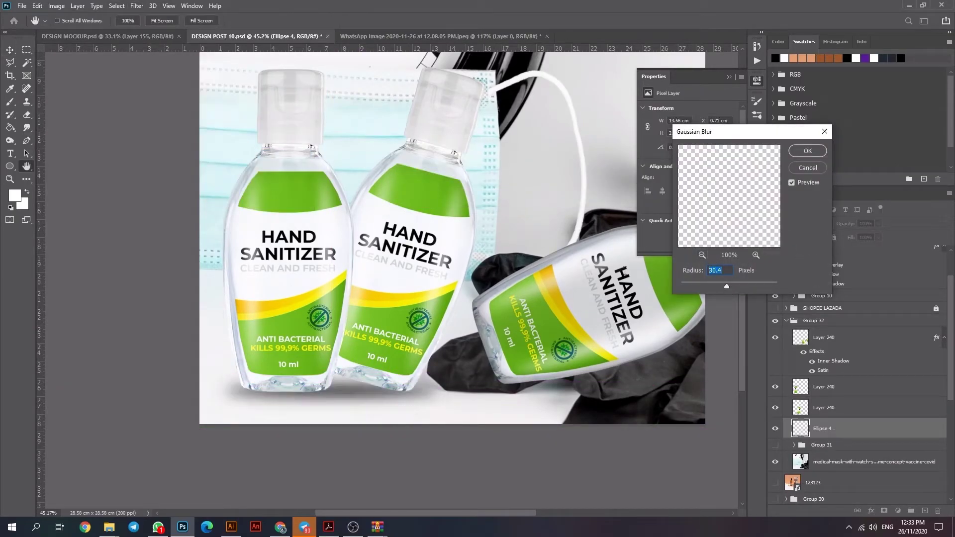
left_click(808, 151)
scroll(486, 392, "down", 3)
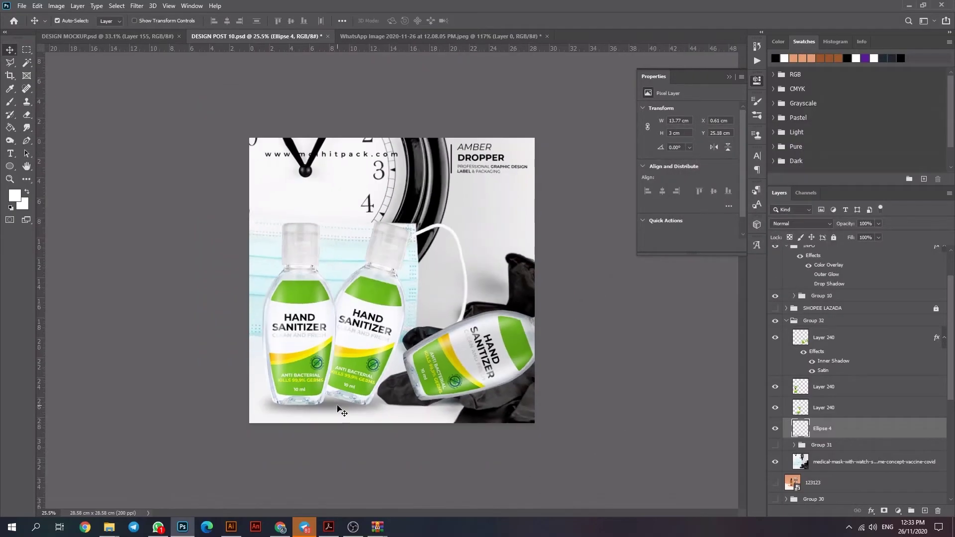
left_click(758, 79)
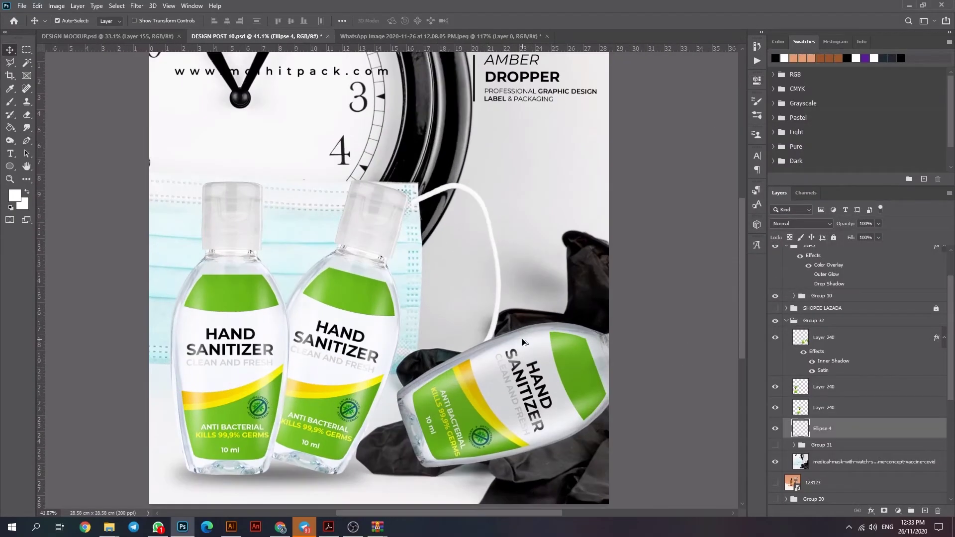
scroll(349, 402, "down", 2)
scroll(554, 366, "down", 2)
scroll(526, 363, "up", 3)
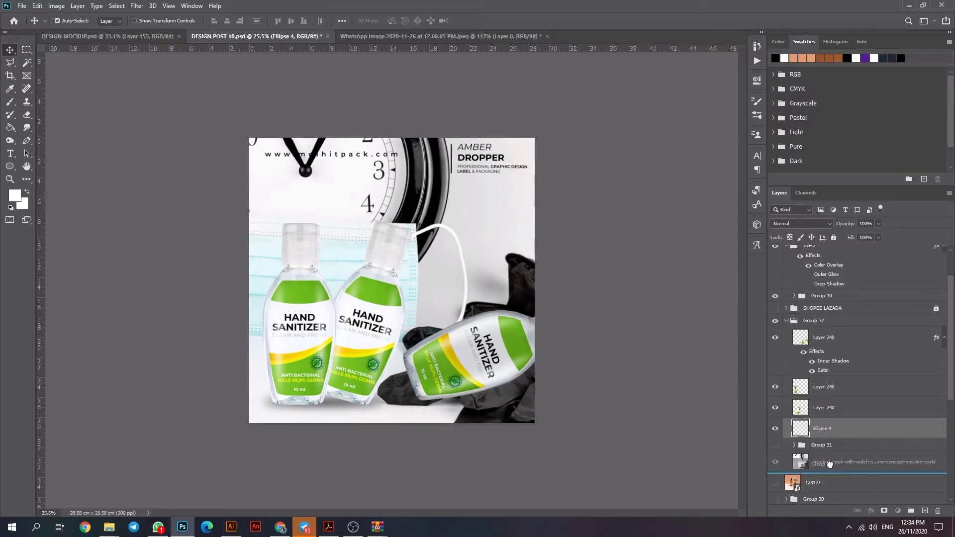
left_click_drag(829, 464, 829, 472)
- Preview a brighter Brightness/Contrast on the mask-and-clock photo, then cancel it
left_click(846, 462)
left_click(56, 5)
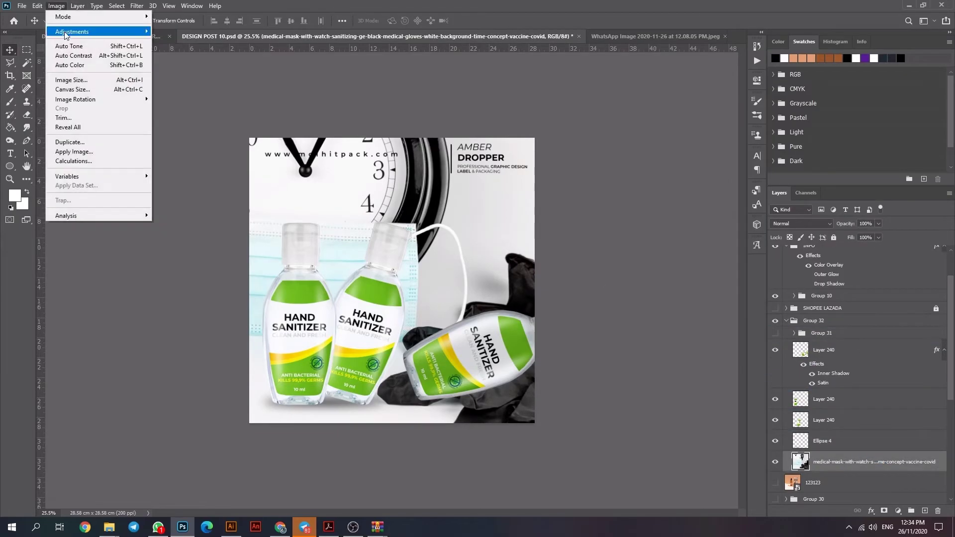
left_click(179, 31)
left_click_drag(738, 176, 747, 177)
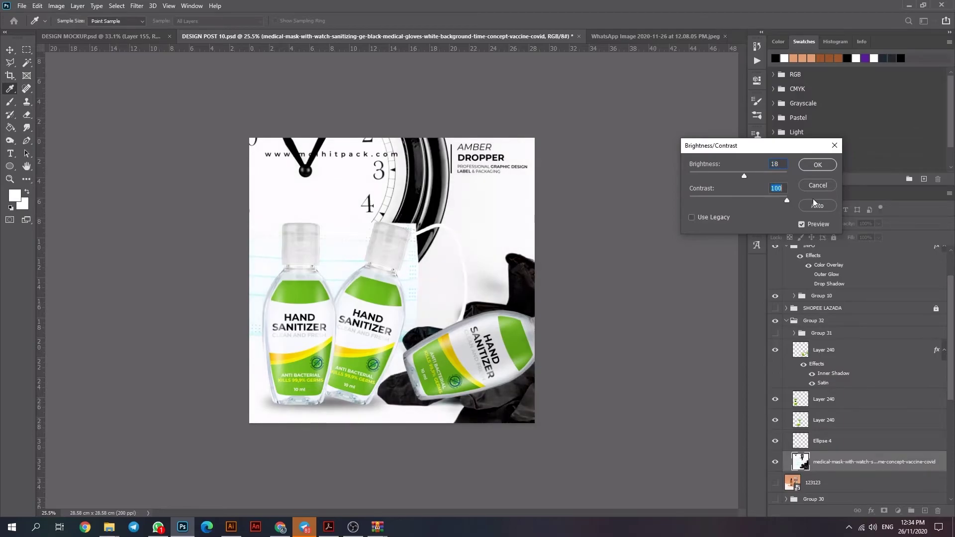
left_click(818, 185)
- Hide the bottle layer's Satin effect and nudge the background photo slightly left
key("v")
scroll(533, 228, "up", 1)
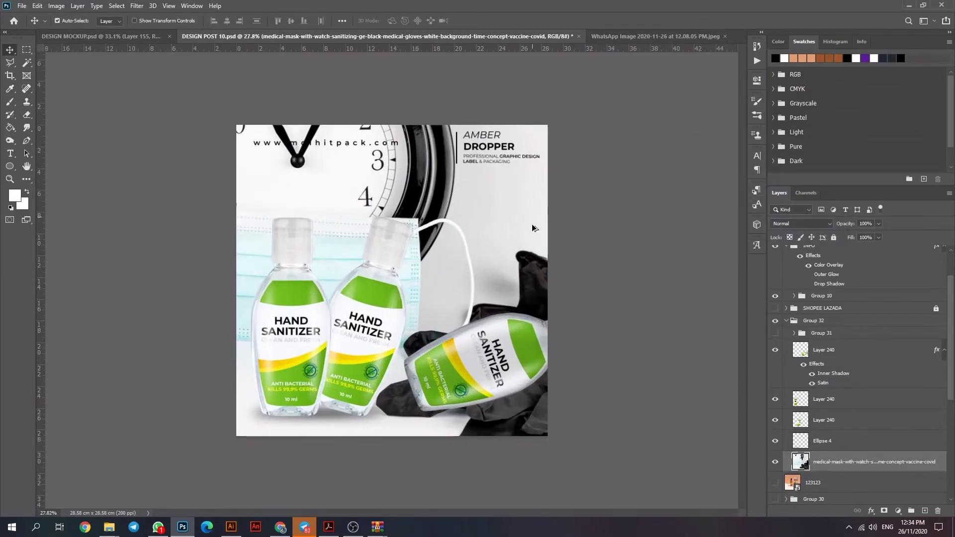
double_click(865, 382)
left_click(577, 282)
key("Escape")
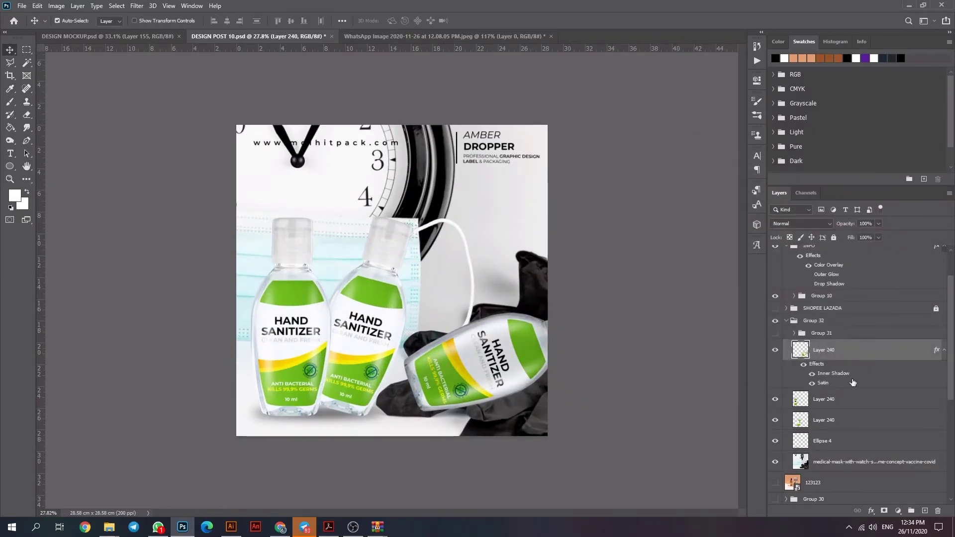
left_click(812, 383)
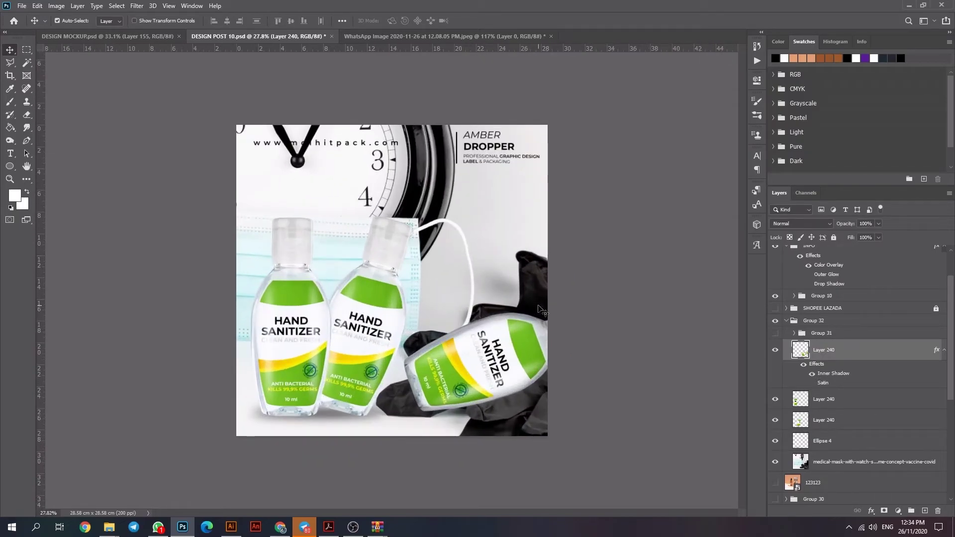
left_click(541, 310)
key("Left")
key("Left")
key("Left")
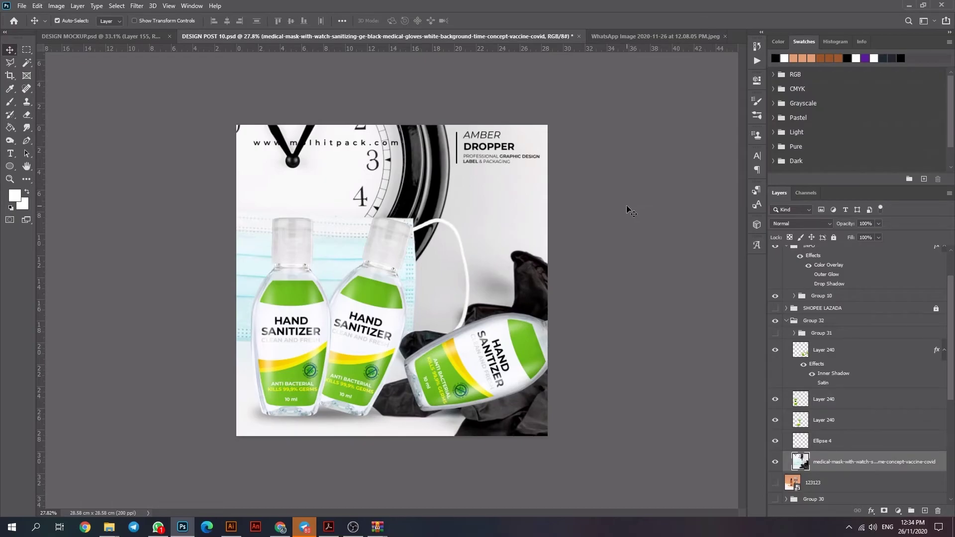
- Change the AMBER DROPPER heading to BOTTLE SANITIZER
key("ctrl+s")
left_click(786, 320)
key("t")
double_click(475, 135)
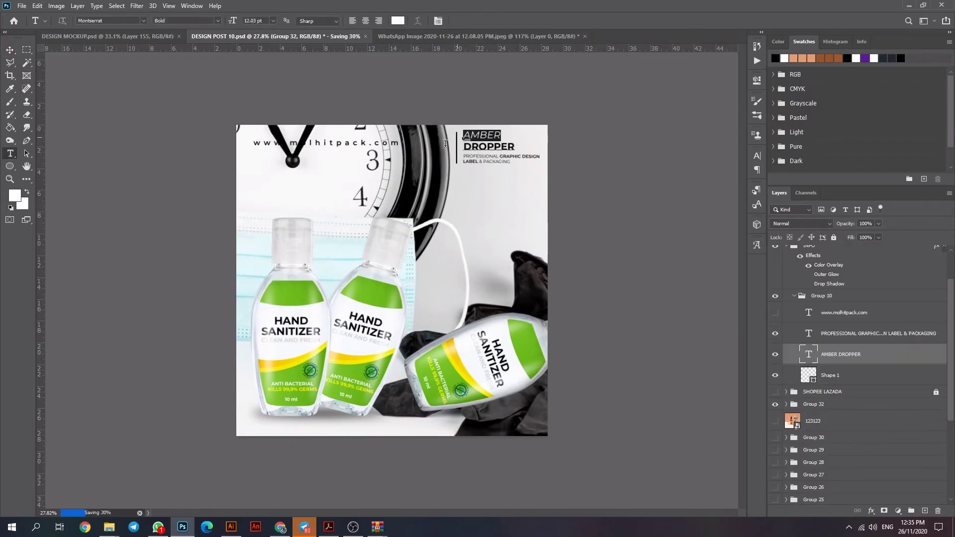
type("bott")
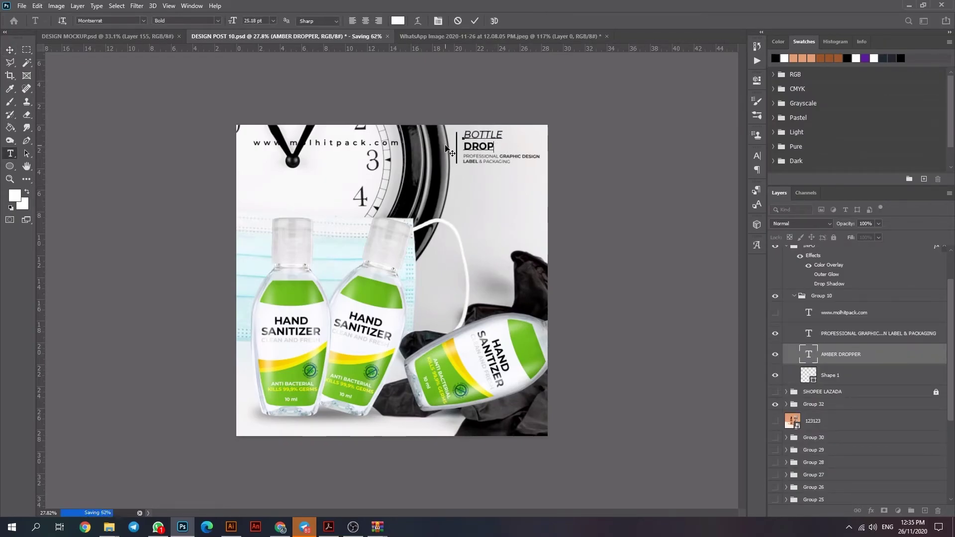
left_click(477, 21)
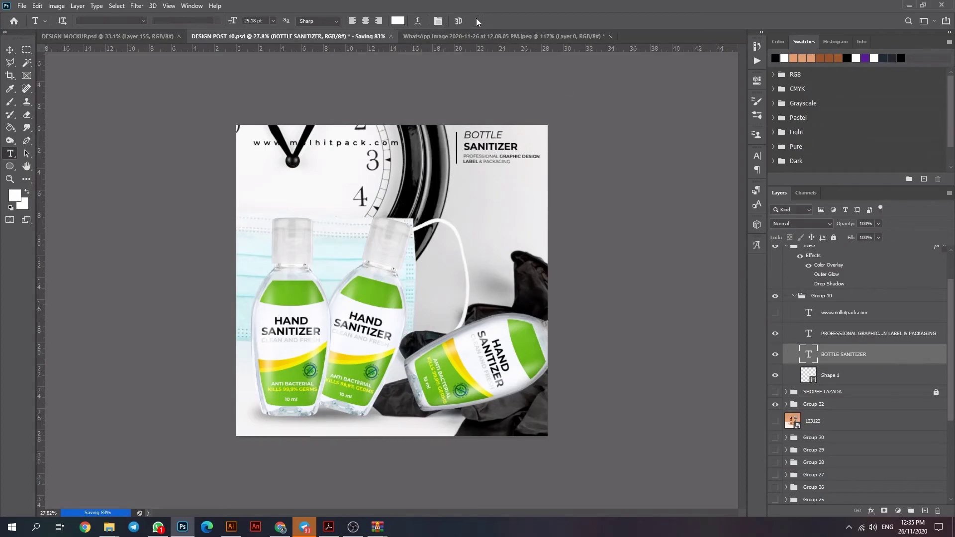
- Collapse Group 10 and make the SHOPEE LAZADA shop badges visible
key("v")
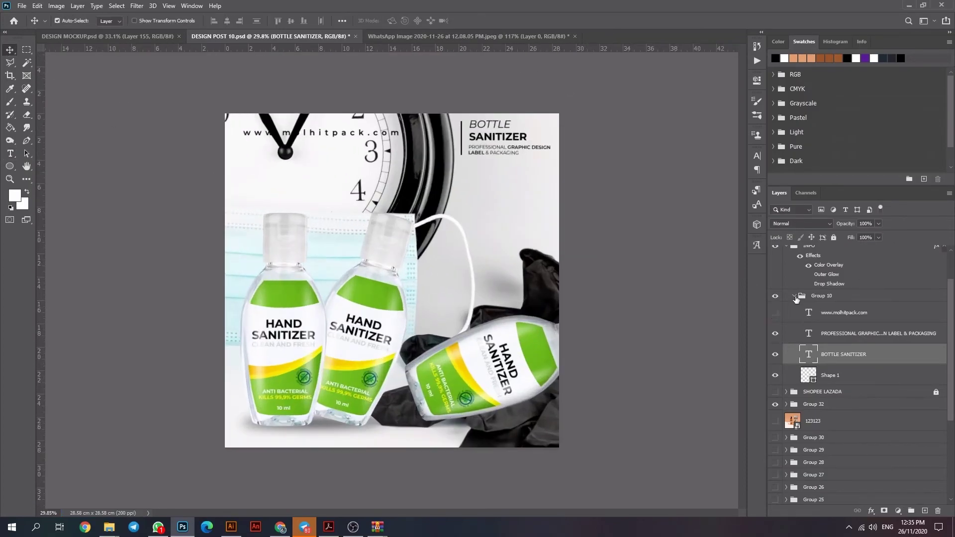
left_click(795, 297)
left_click(774, 308)
scroll(808, 317, "up", 2)
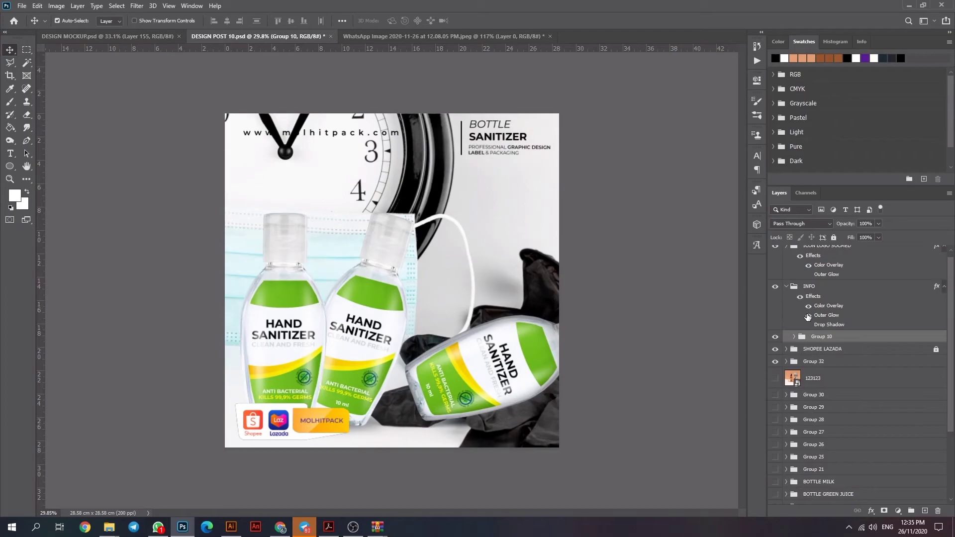
scroll(807, 288, "up", 1)
- Edit the Outer Glow opacity in the ICON LOGO SOCMED layer style
double_click(828, 277)
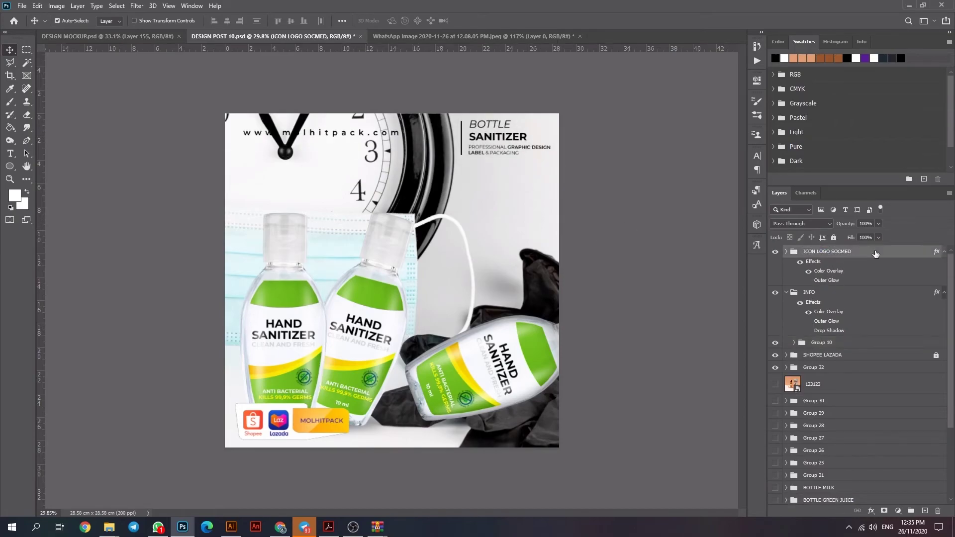
left_click(590, 335)
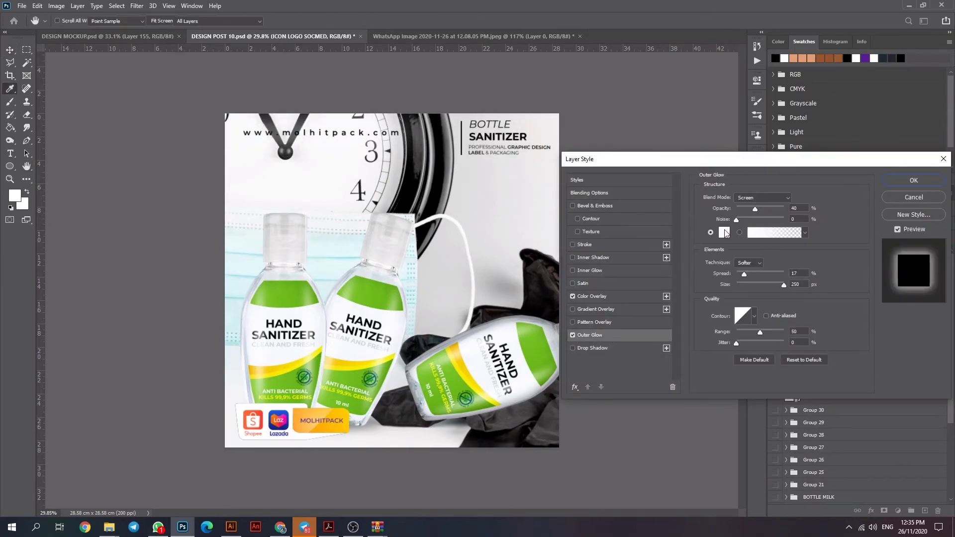
double_click(793, 208)
key("Return")
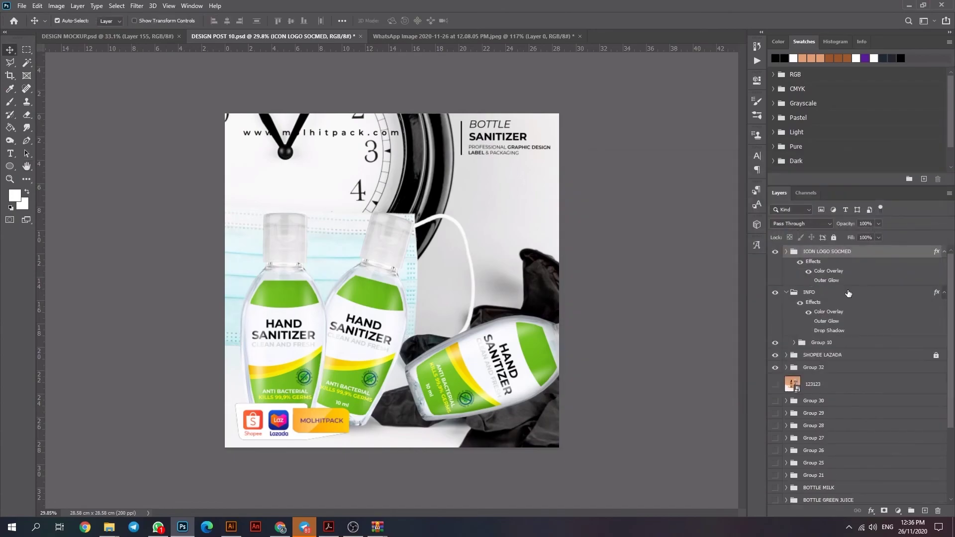
left_click(667, 191)
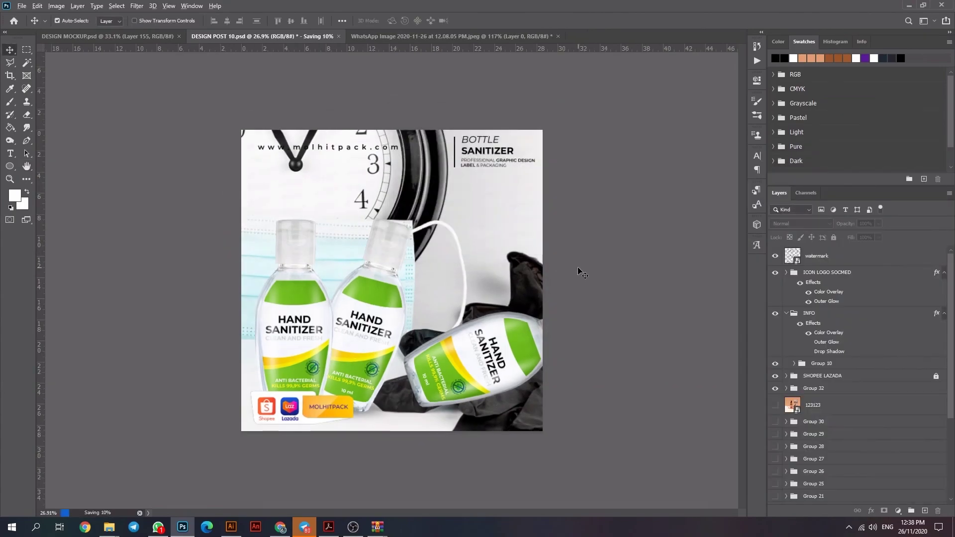
scroll(580, 272, "up", 2)
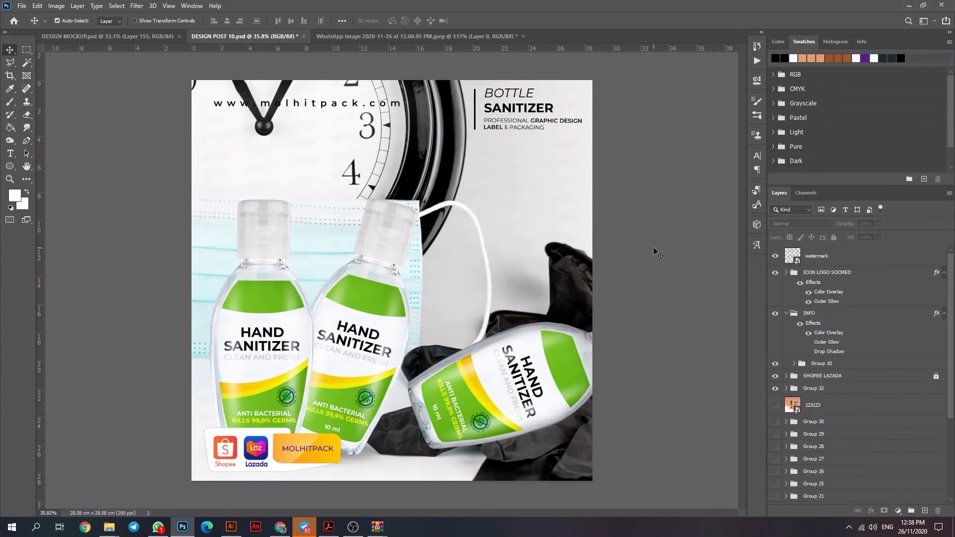